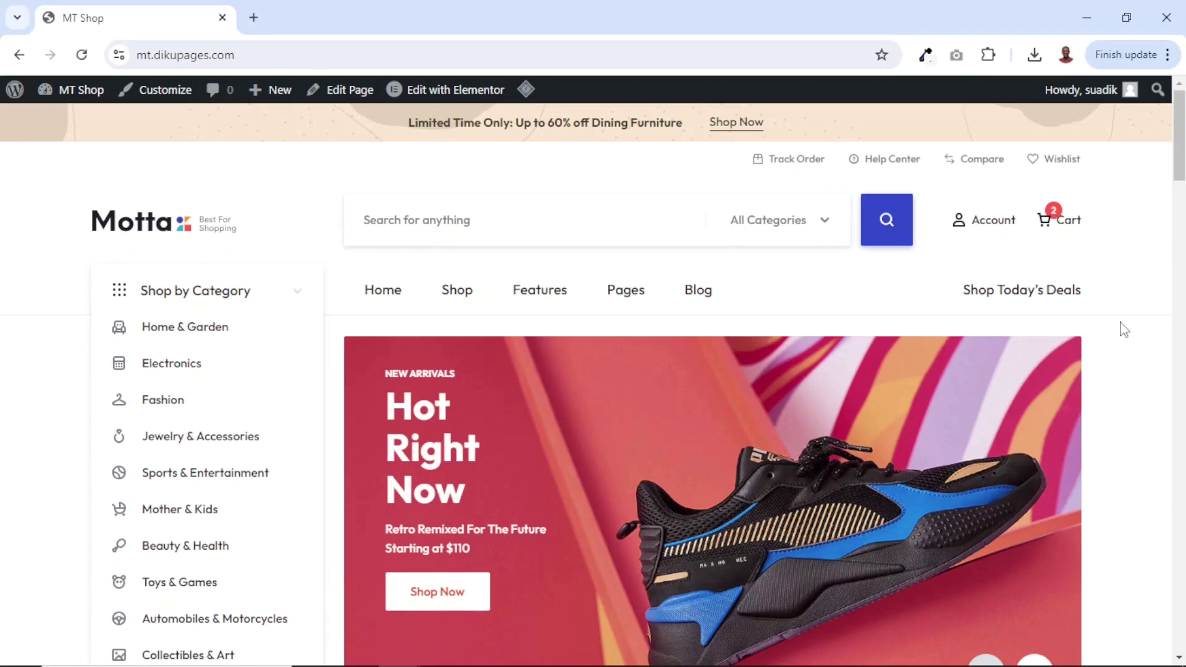
Step: Scroll down through the MT Shop storefront home page, jumping back to the top once
{"action": "scroll", "coordinate": [1124, 329], "scroll_direction": "down", "scroll_amount": 5}
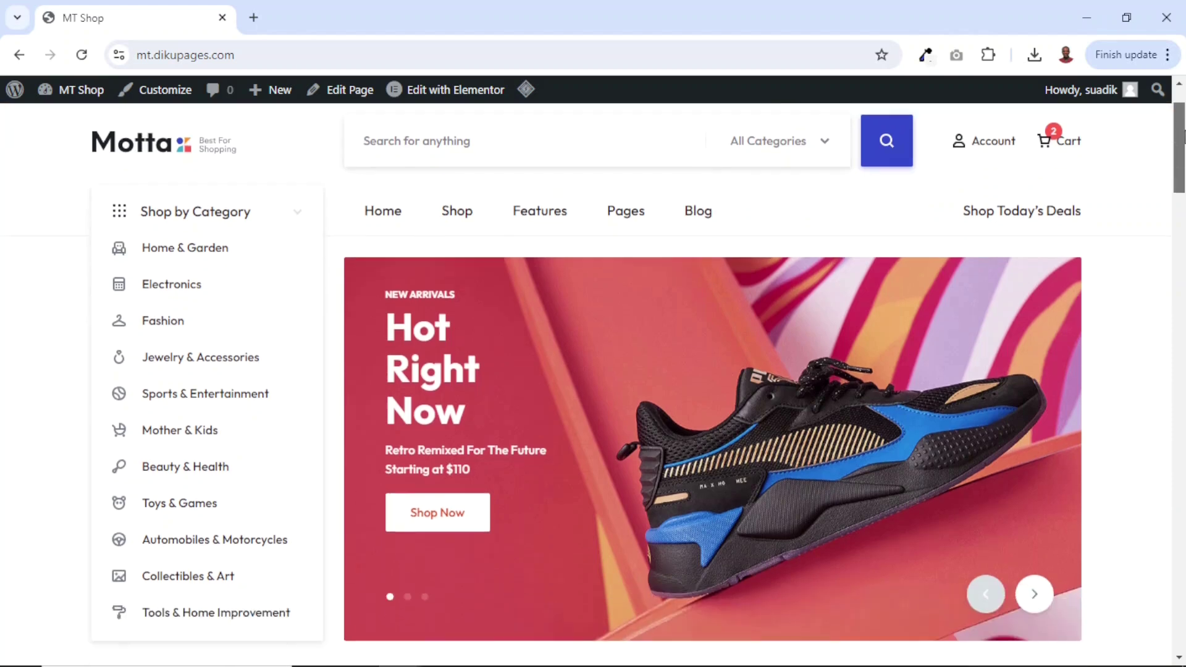
{"action": "scroll", "coordinate": [593, 383], "scroll_direction": "down", "scroll_amount": 9}
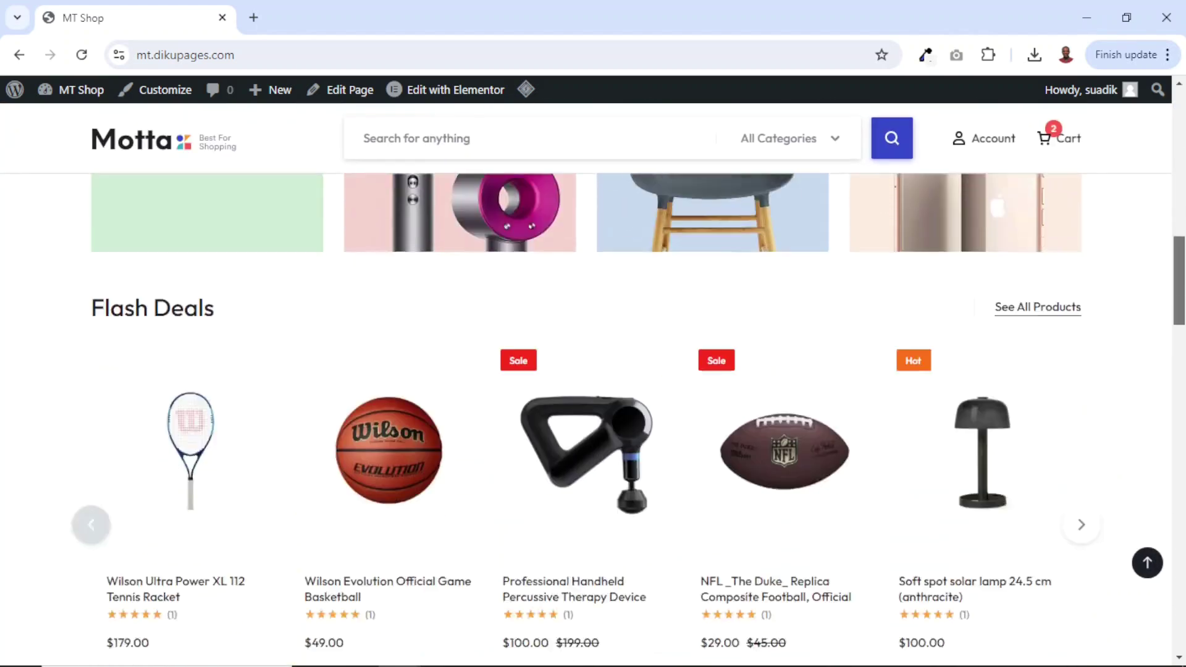
{"action": "key", "text": "Home"}
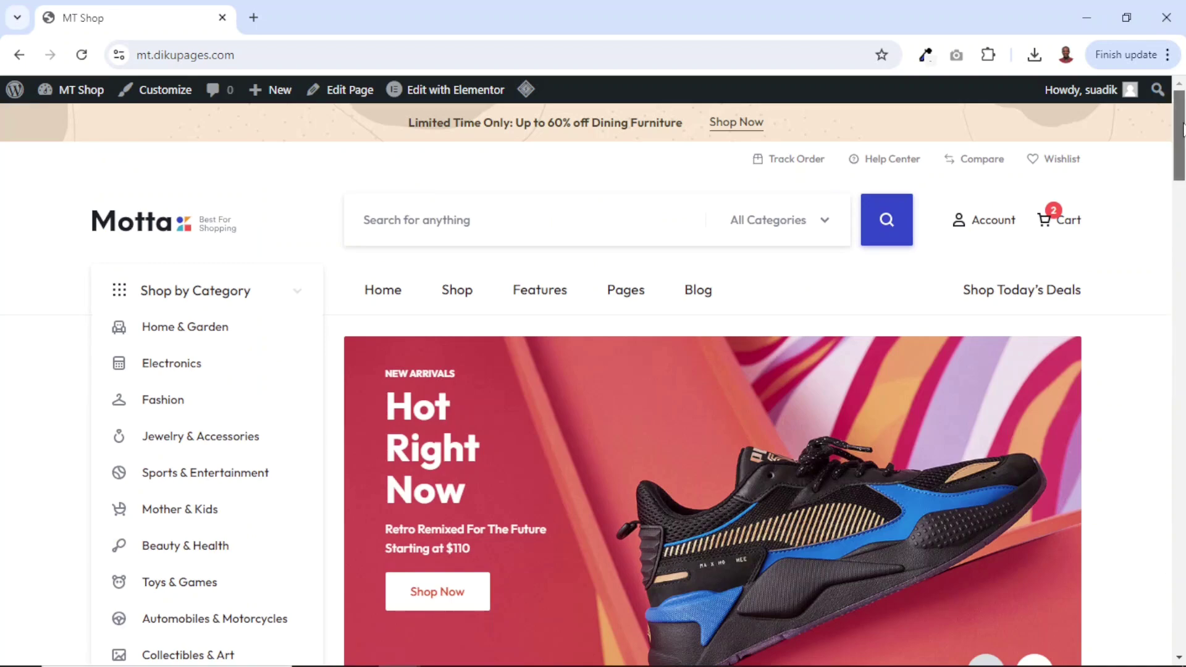
{"action": "scroll", "coordinate": [1178, 247], "scroll_direction": "down", "scroll_amount": 8}
{"action": "scroll", "coordinate": [593, 383], "scroll_direction": "down", "scroll_amount": 20}
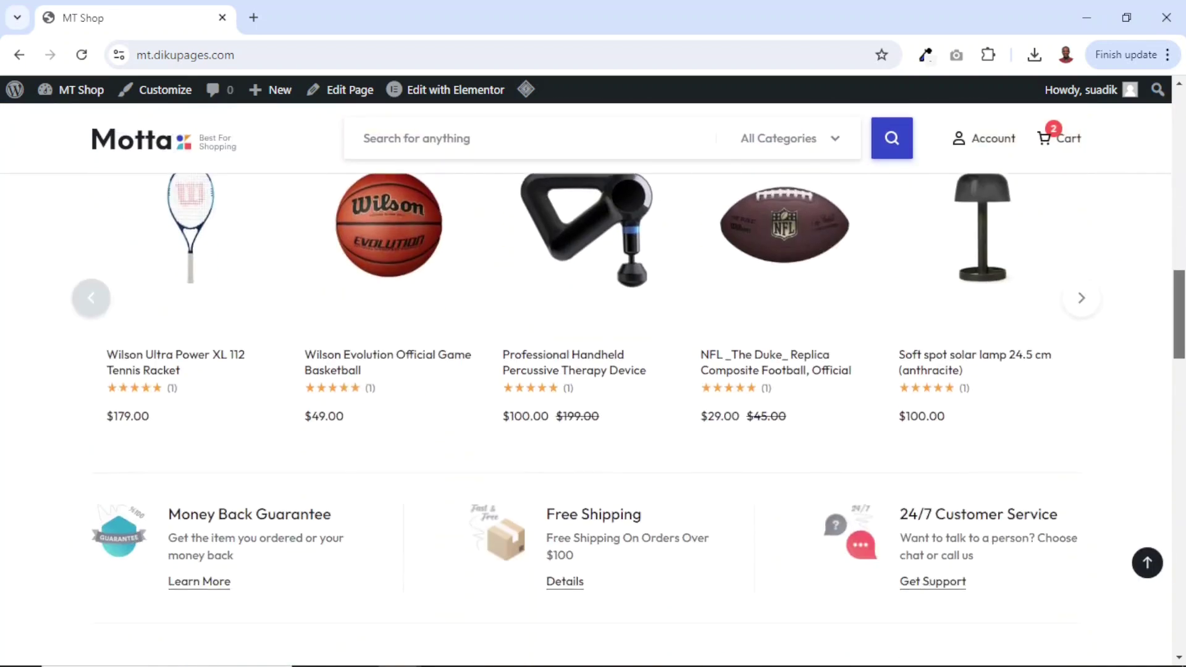
{"action": "scroll", "coordinate": [1159, 347], "scroll_direction": "down", "scroll_amount": 5}
{"action": "scroll", "coordinate": [1159, 346], "scroll_direction": "up", "scroll_amount": 20}
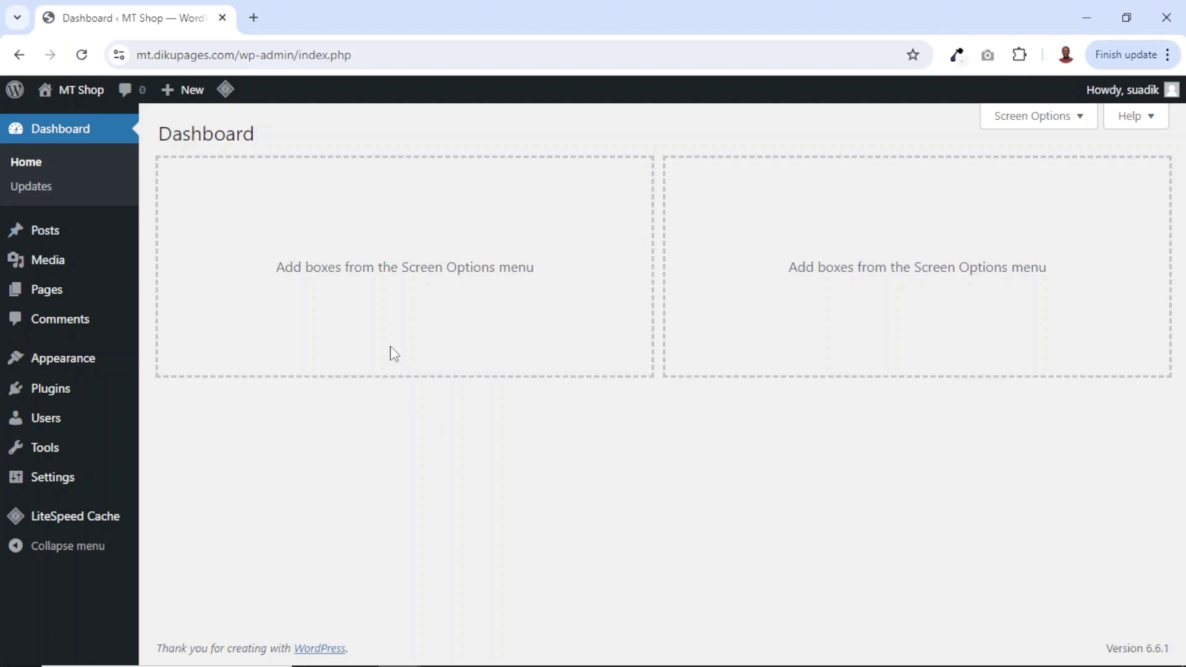
Step: Load dikupages.com/motta in a new tab to reach the Motta ThemeForest item page
{"action": "left_click", "coordinate": [254, 18]}
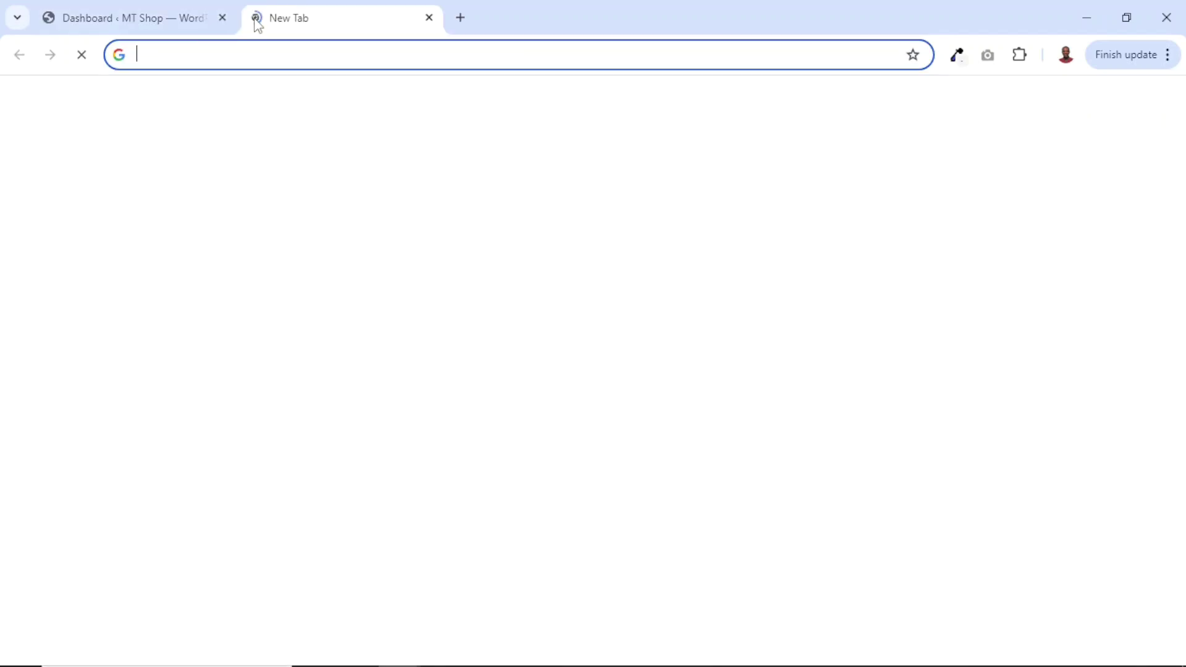
{"action": "type", "text": "dik"}
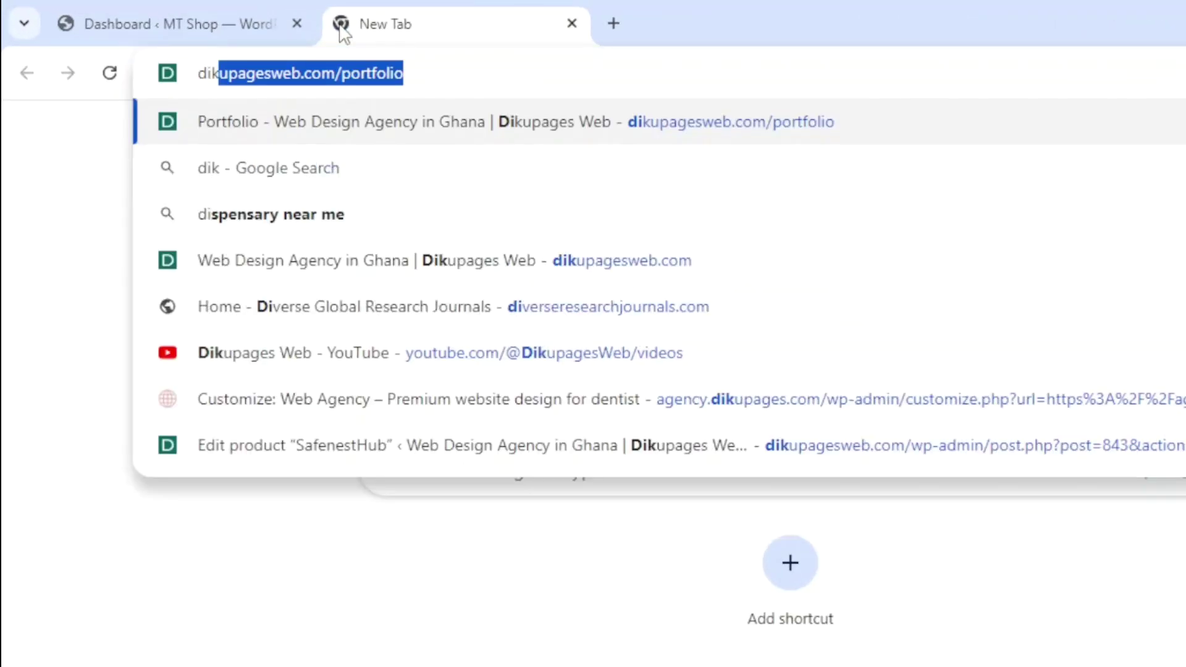
{"action": "type", "text": "upages.com/motta"}
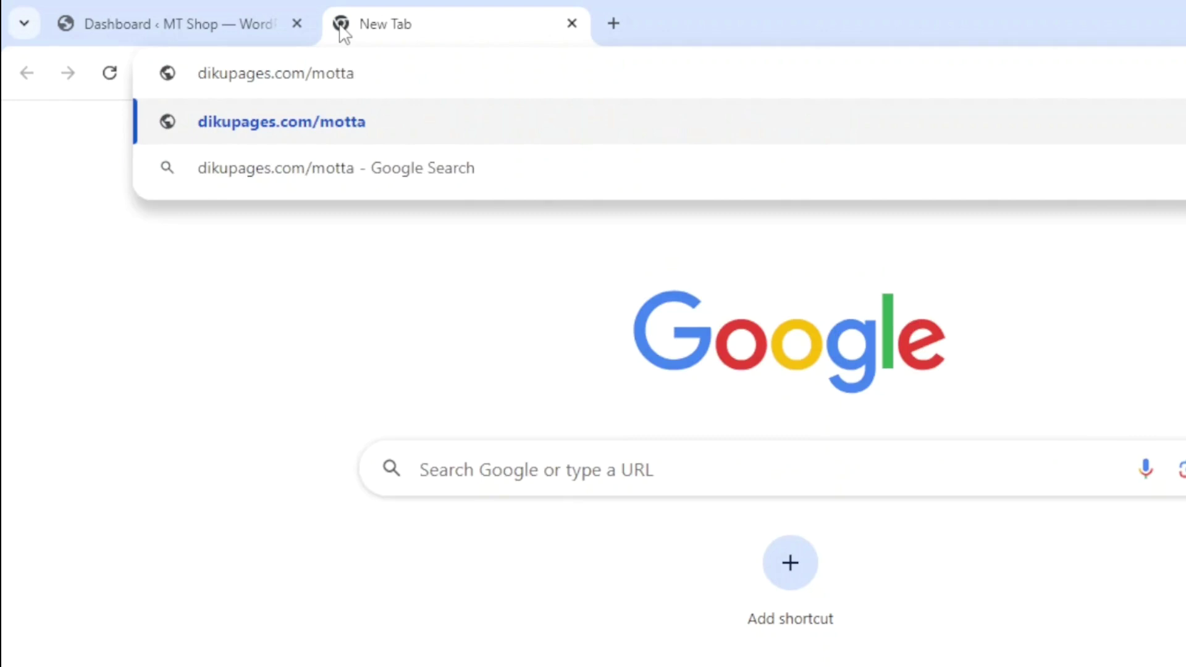
{"action": "key", "text": "Return"}
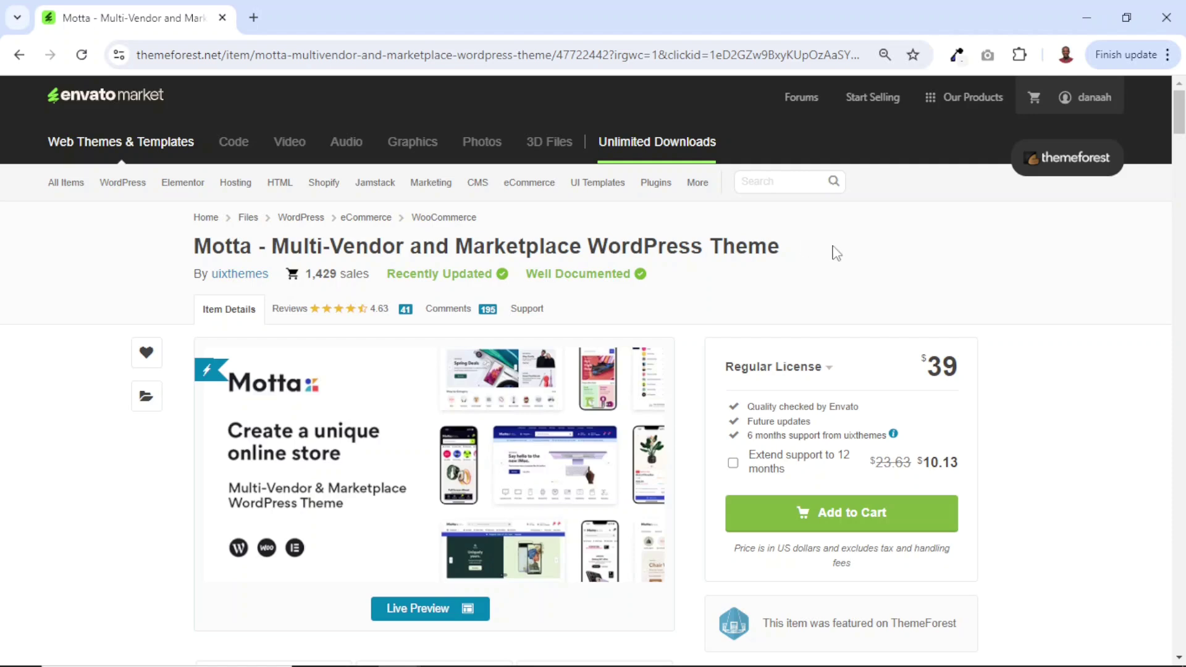
{"action": "mouse_move", "coordinate": [459, 374]}
{"action": "scroll", "coordinate": [690, 551], "scroll_direction": "down", "scroll_amount": 15}
{"action": "scroll", "coordinate": [690, 551], "scroll_direction": "down", "scroll_amount": 20}
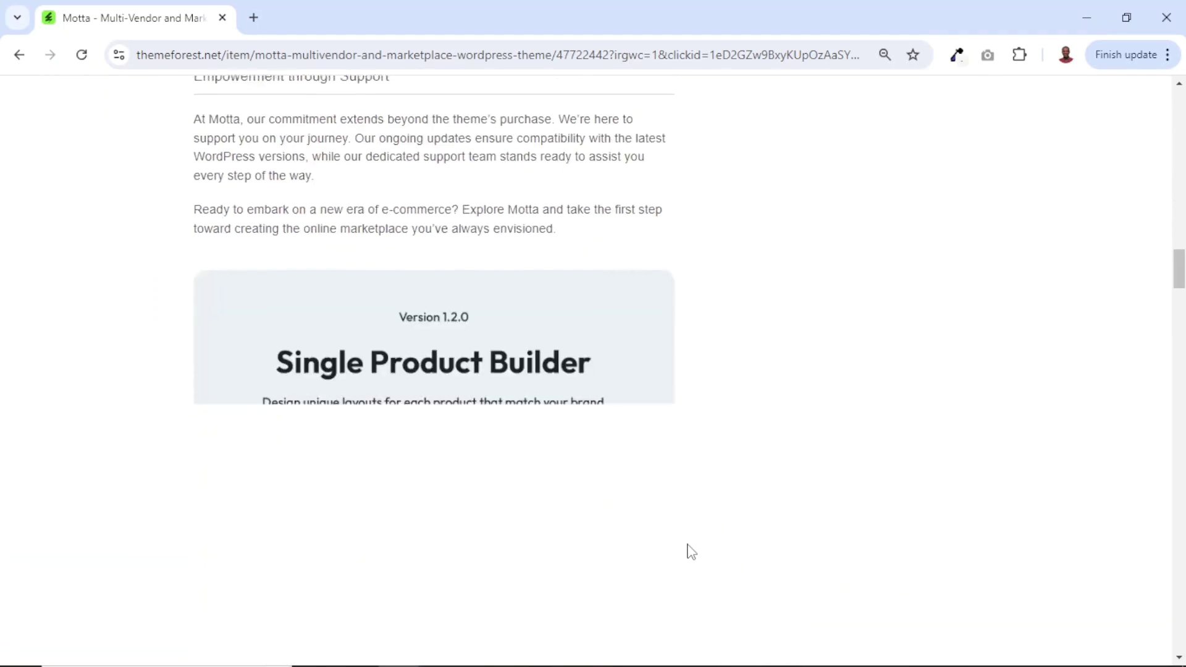
{"action": "scroll", "coordinate": [689, 551], "scroll_direction": "down", "scroll_amount": 20}
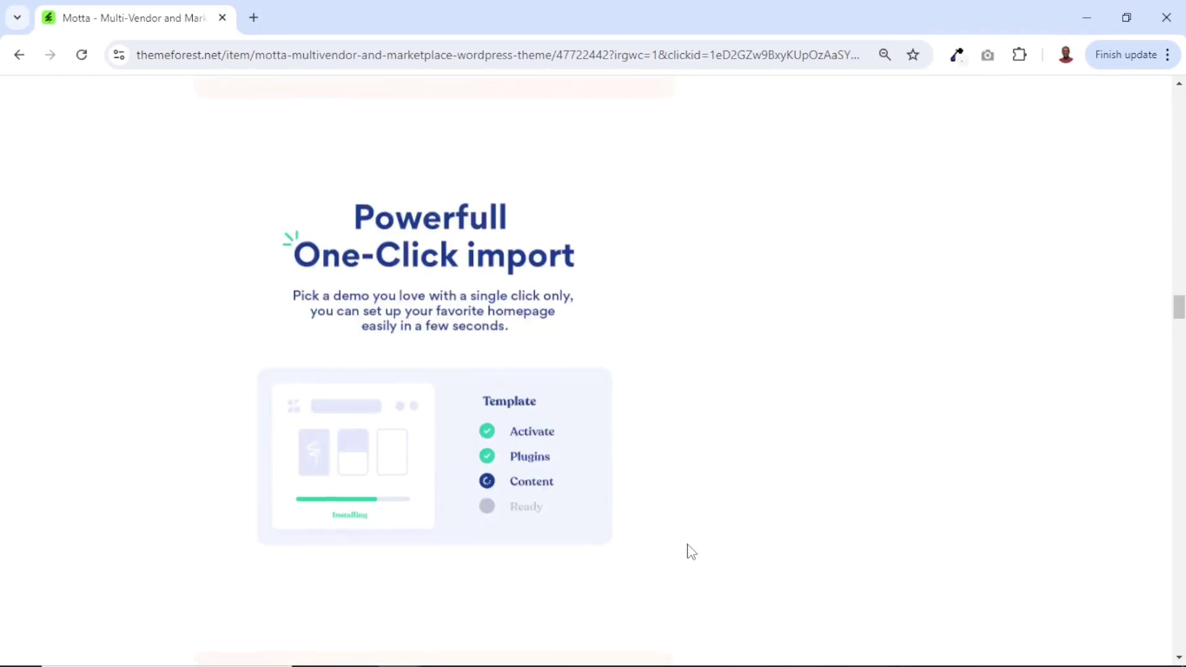
{"action": "scroll", "coordinate": [691, 552], "scroll_direction": "up", "scroll_amount": 20}
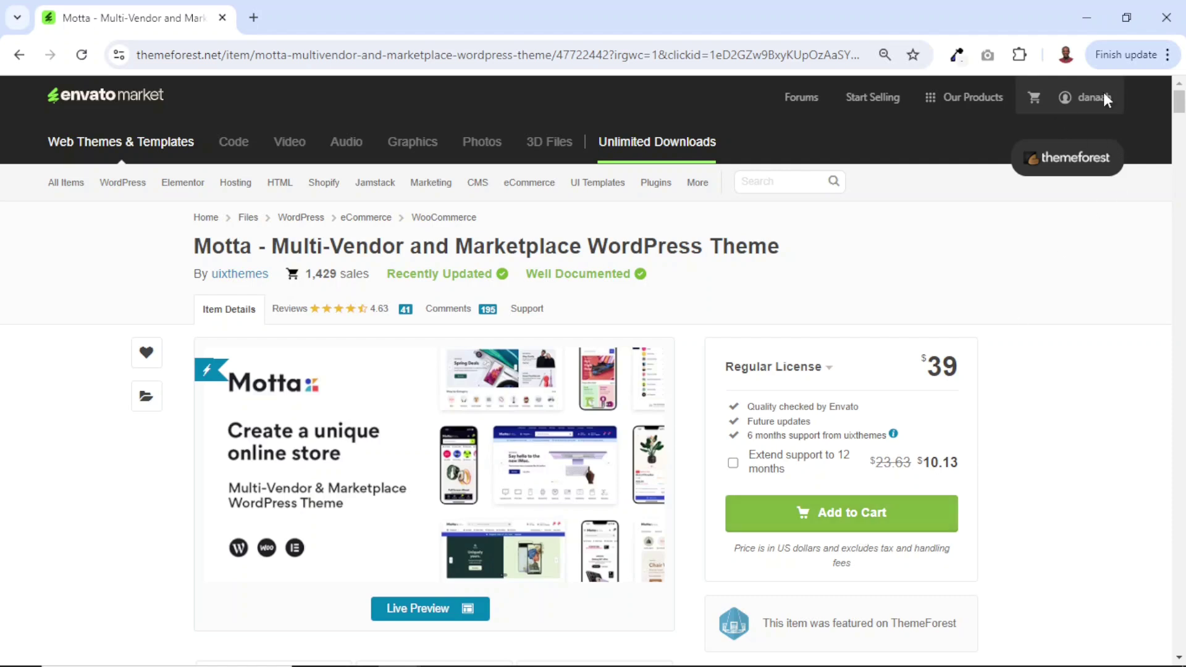
Step: From Envato Downloads, get the Motta installable WordPress file and the license certificate text
{"action": "mouse_move", "coordinate": [1087, 105]}
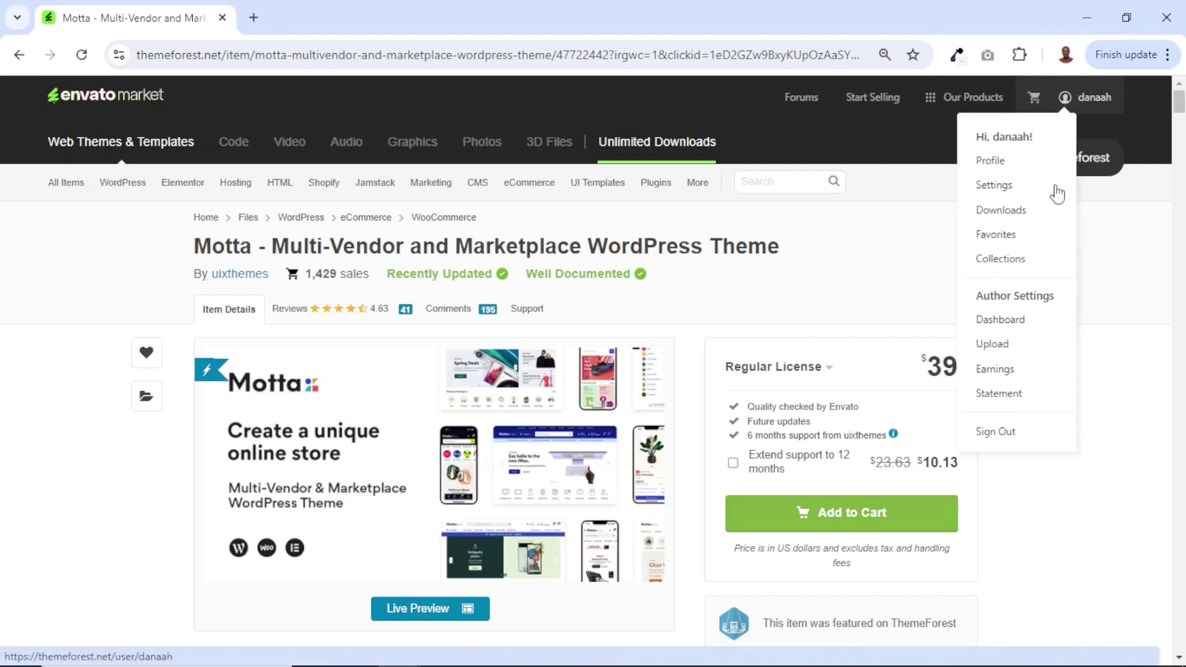
{"action": "left_click", "coordinate": [1007, 213]}
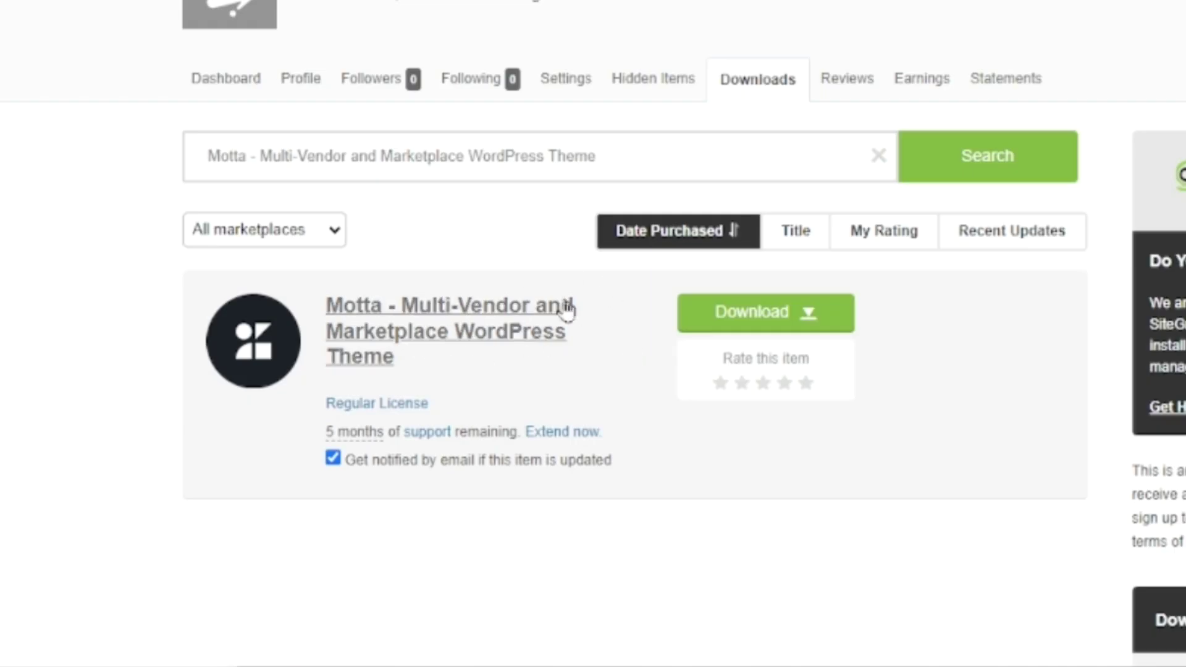
{"action": "left_click", "coordinate": [811, 319]}
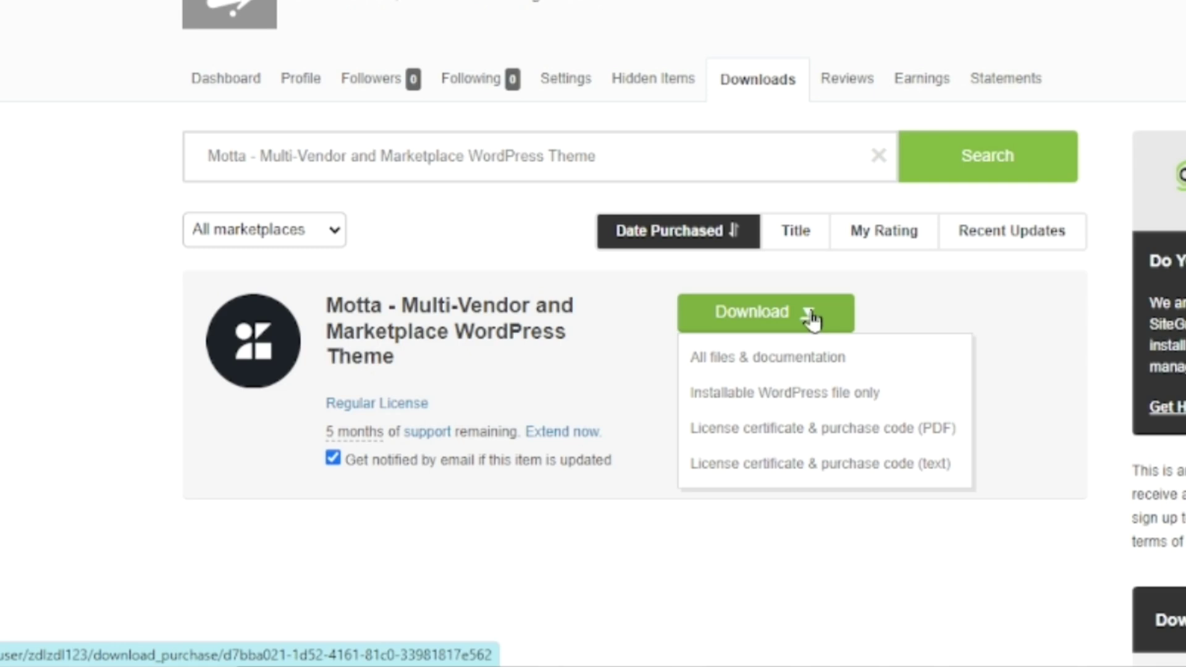
{"action": "left_click", "coordinate": [777, 405]}
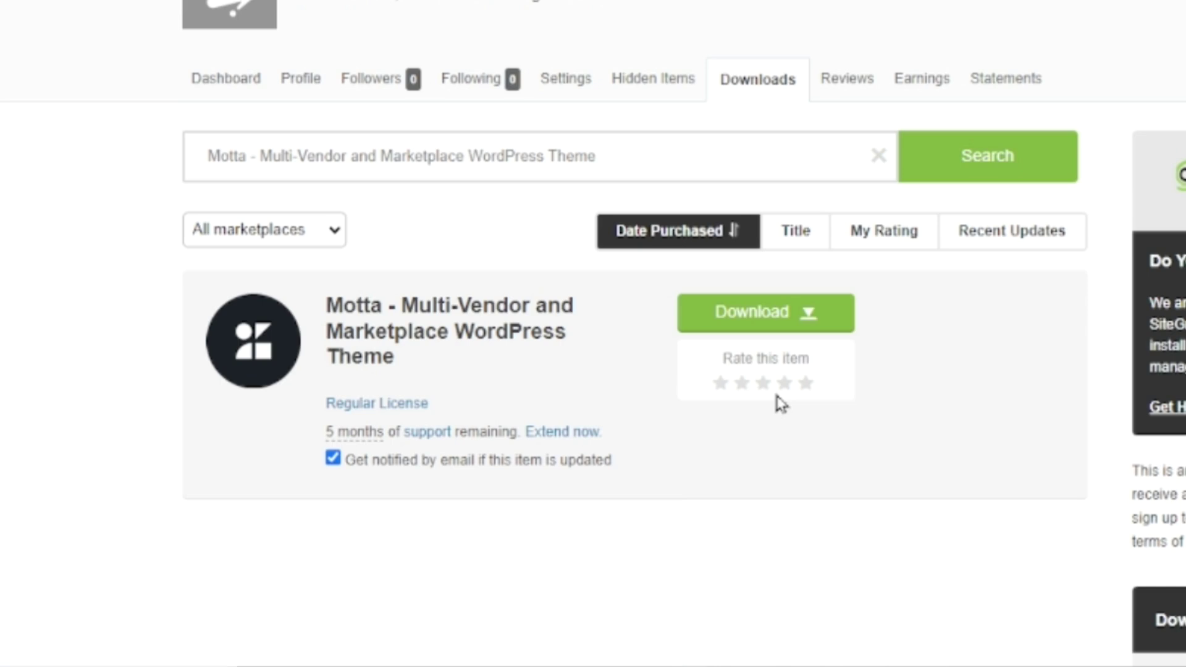
{"action": "left_click", "coordinate": [807, 316]}
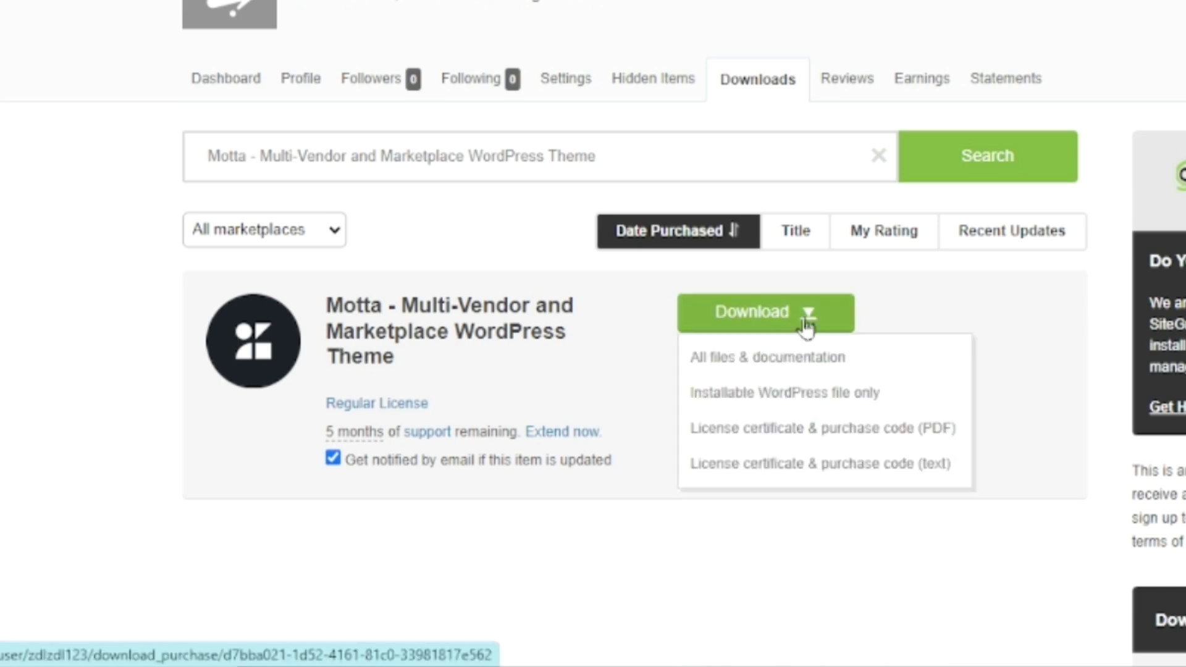
{"action": "left_click", "coordinate": [805, 478]}
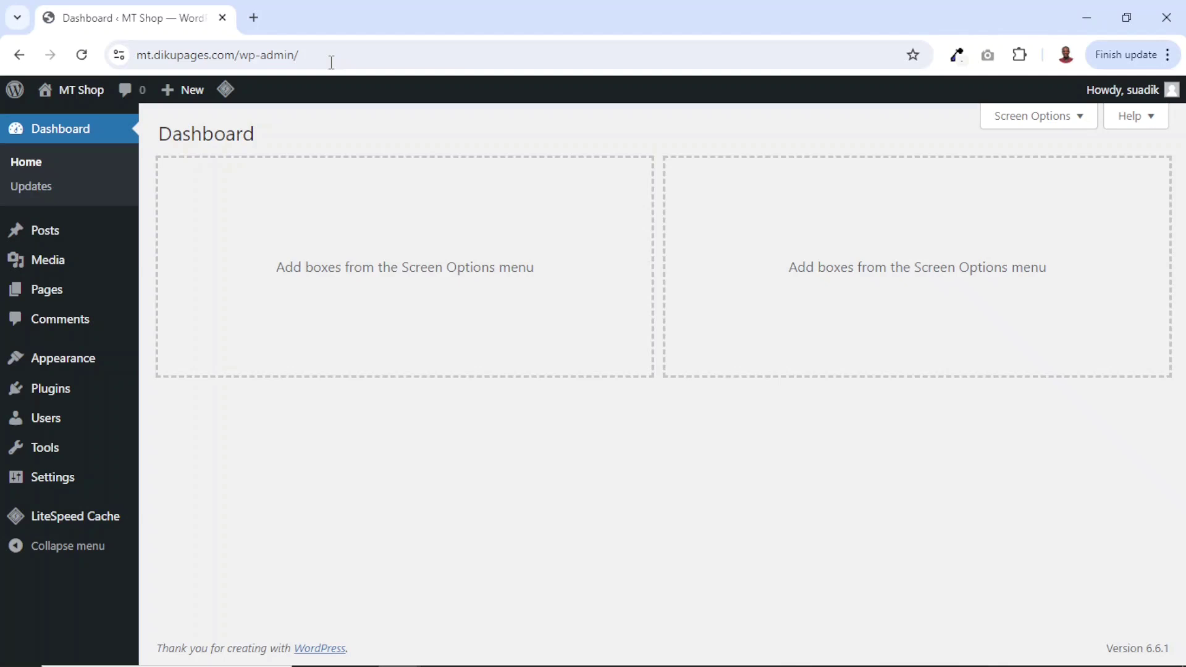
Step: Upload the downloaded Motta themeforest zip through Themes > Upload Theme and install it
{"action": "left_click", "coordinate": [73, 368]}
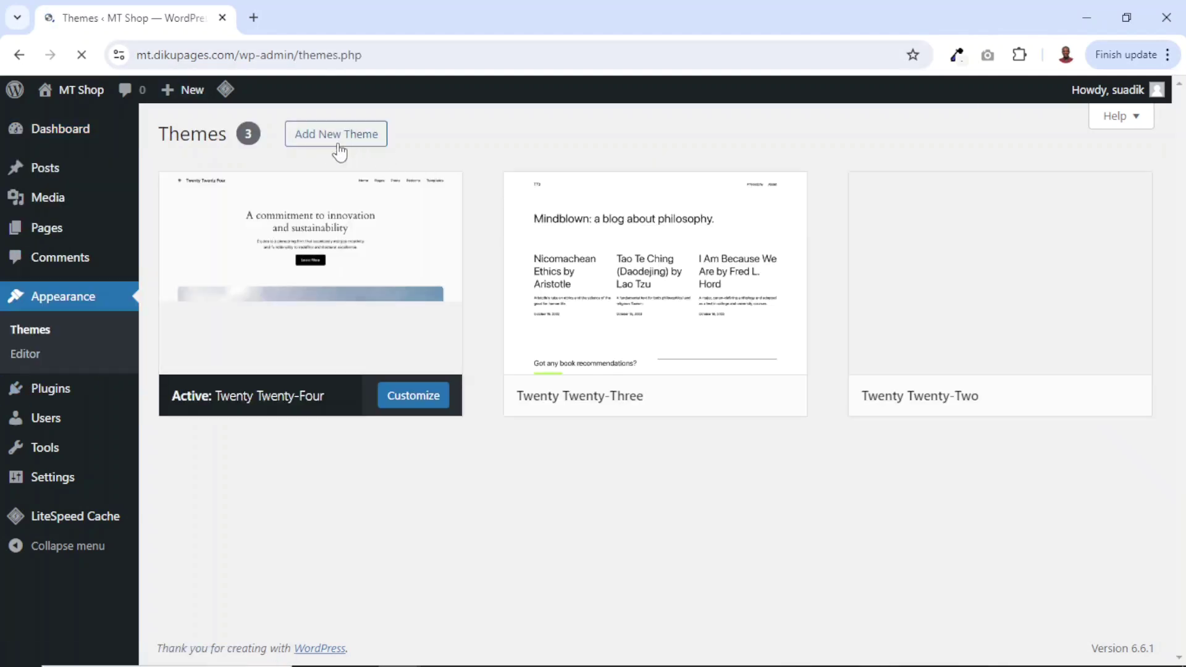
{"action": "left_click", "coordinate": [347, 146]}
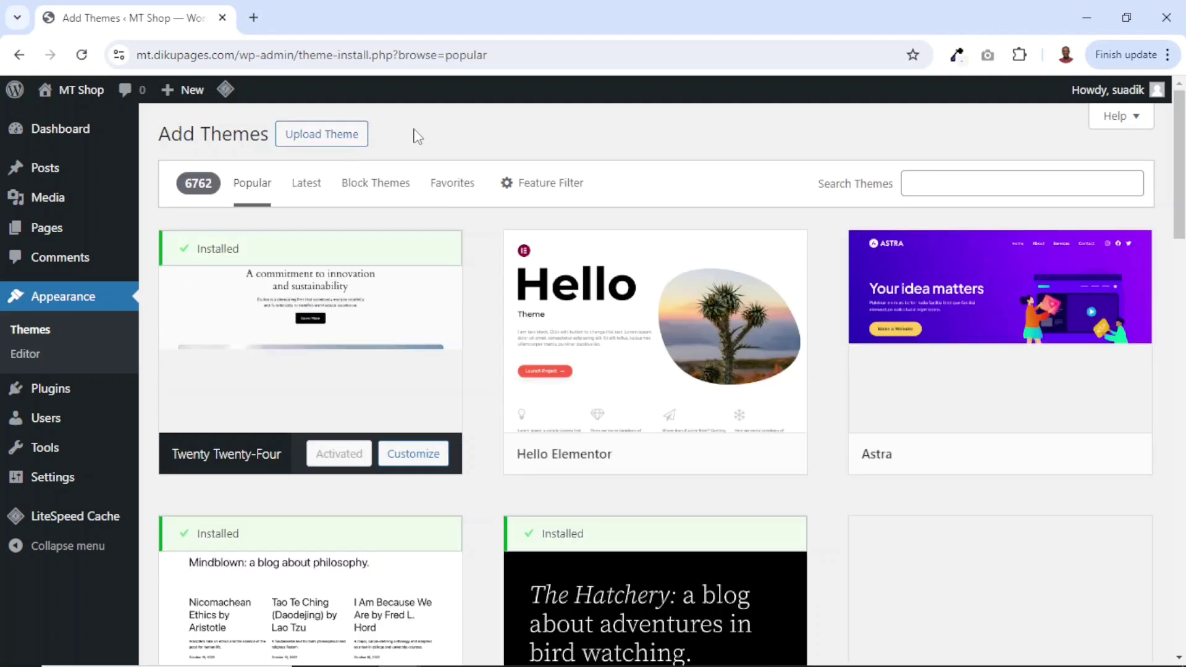
{"action": "left_click", "coordinate": [317, 144]}
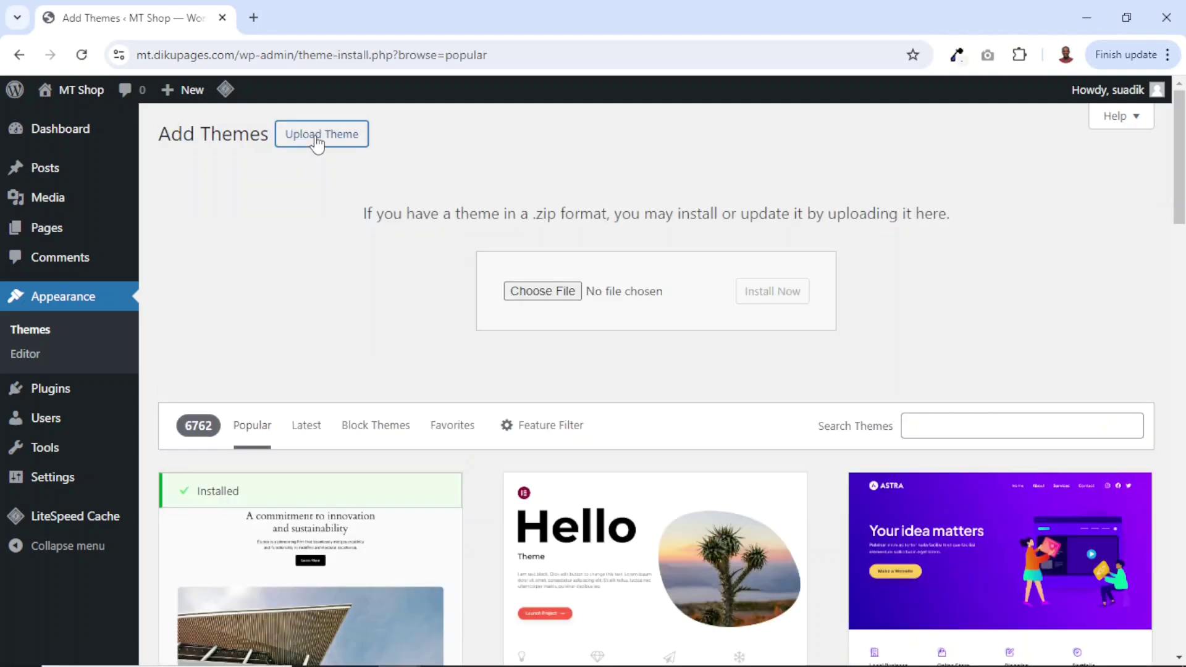
{"action": "left_click", "coordinate": [542, 298]}
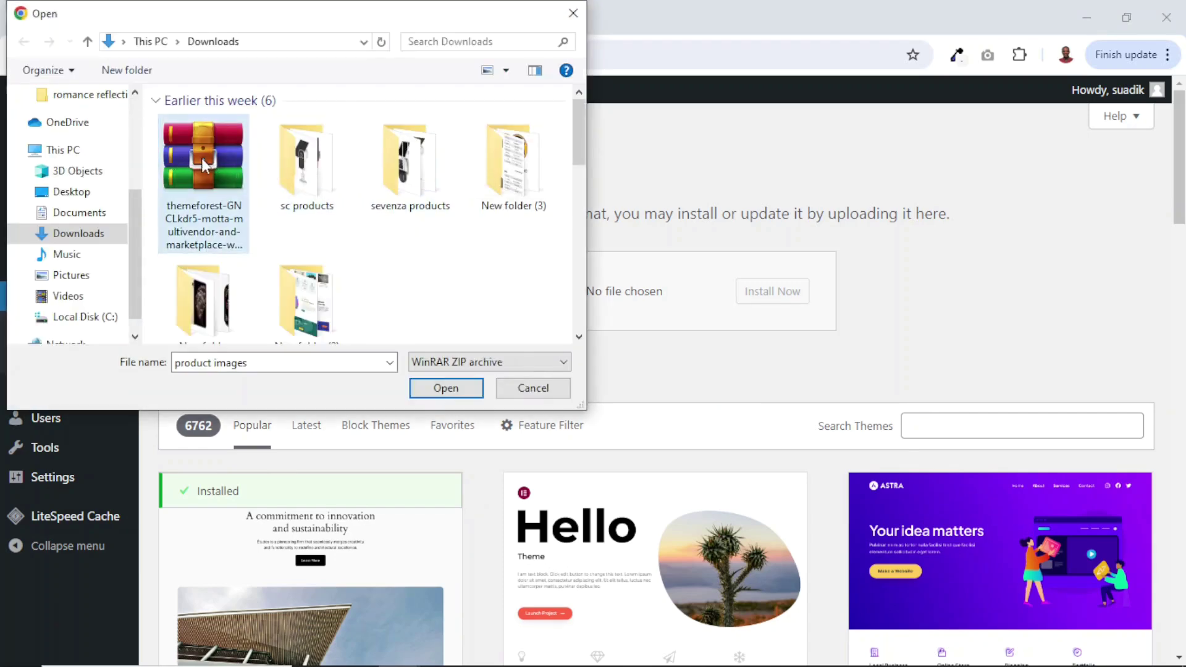
{"action": "left_click", "coordinate": [230, 191]}
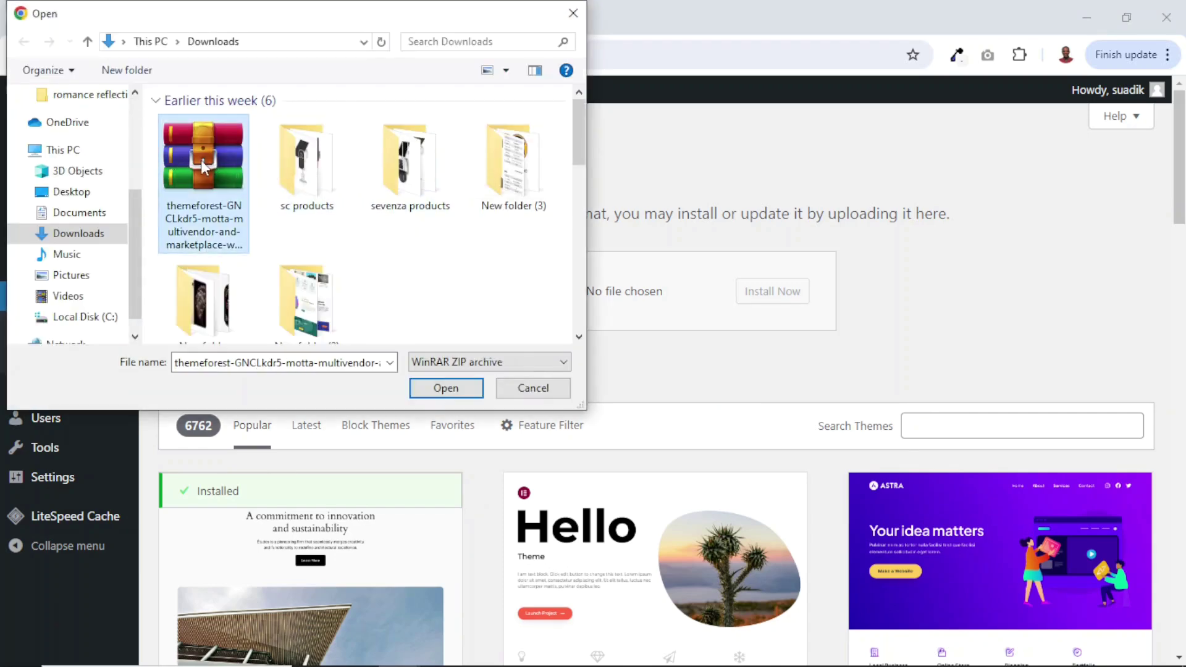
{"action": "left_click", "coordinate": [440, 393]}
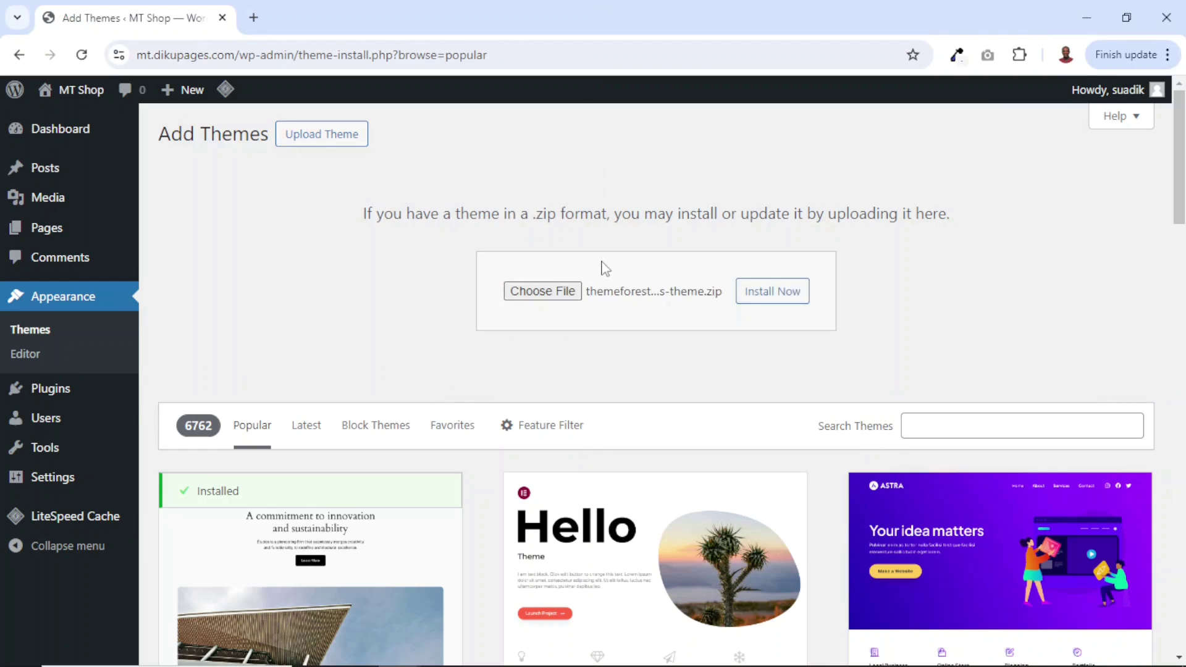
{"action": "left_click", "coordinate": [765, 301]}
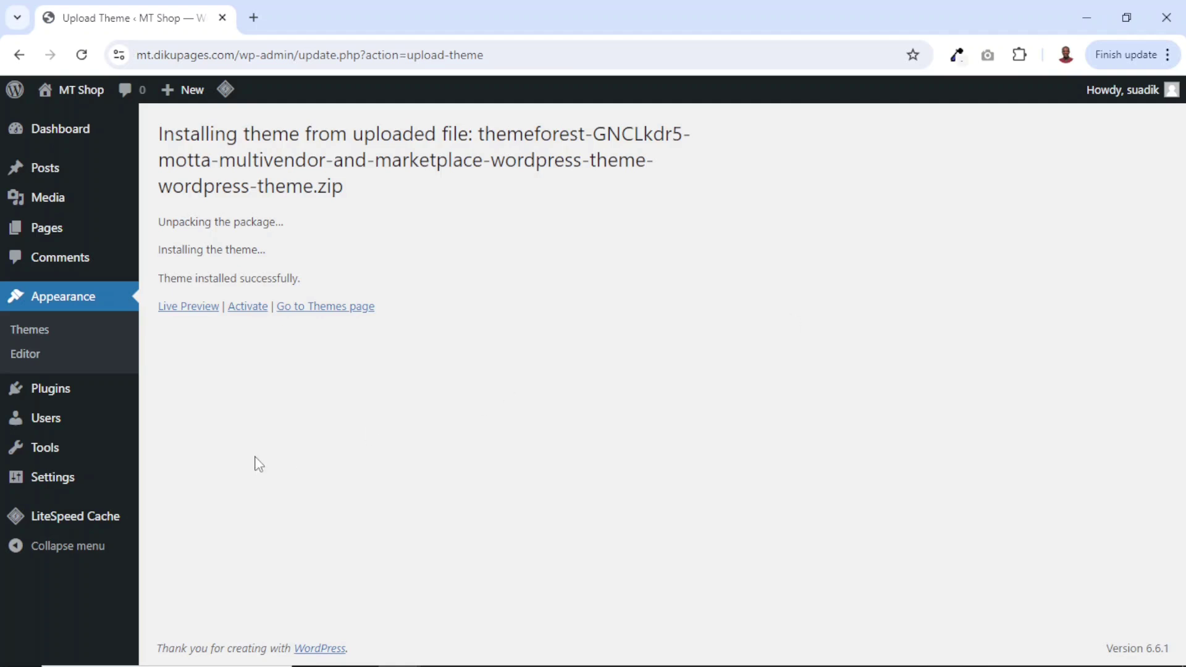
Step: Activate Motta, review its required plugins notice and go to the plugin installer list
{"action": "left_click", "coordinate": [254, 312]}
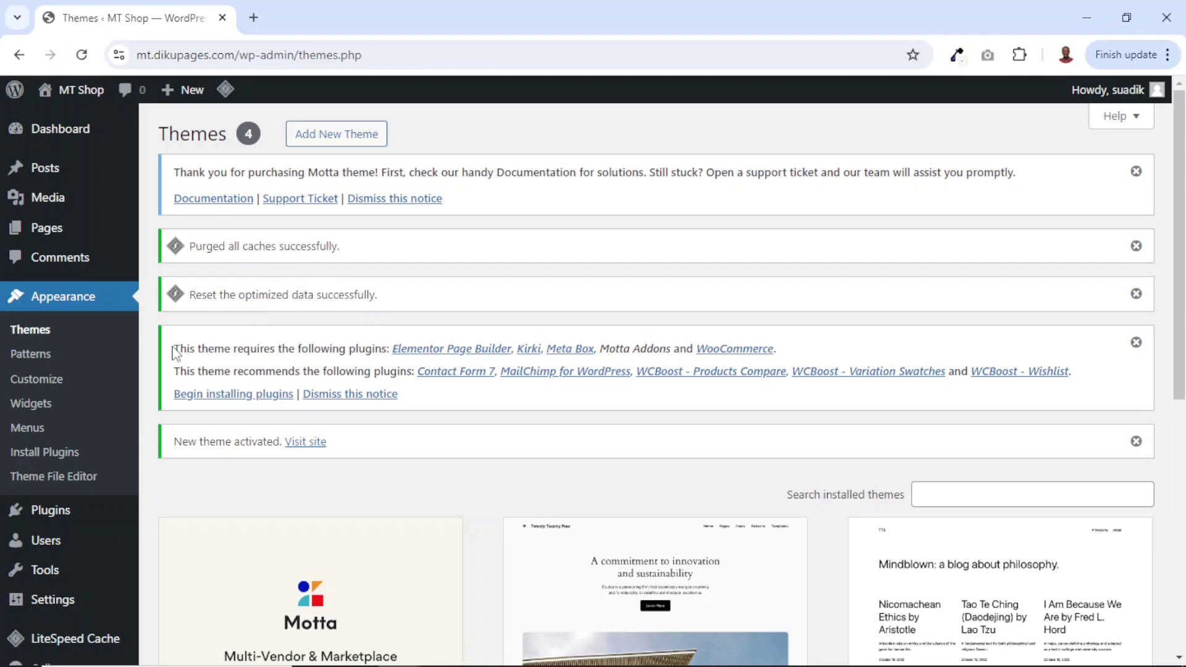
{"action": "left_click_drag", "start_coordinate": [175, 352], "coordinate": [452, 416]}
{"action": "left_click", "coordinate": [393, 393]}
{"action": "scroll", "coordinate": [485, 403], "scroll_direction": "down", "scroll_amount": 3}
{"action": "scroll", "coordinate": [485, 403], "scroll_direction": "up", "scroll_amount": 1}
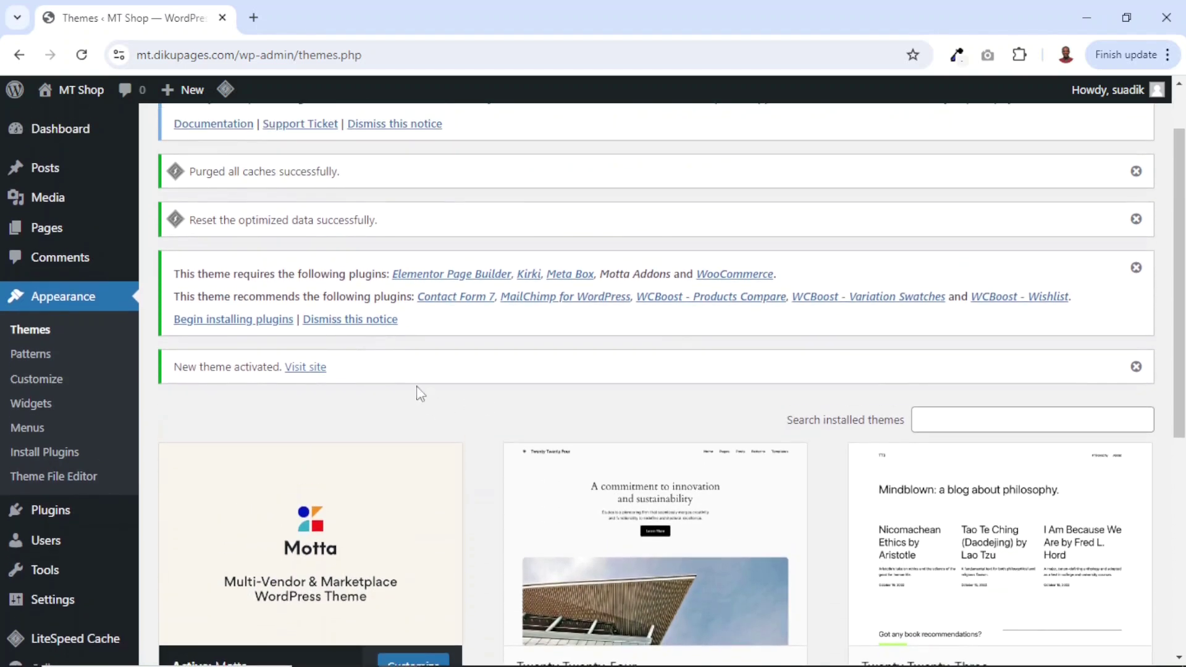
{"action": "left_click", "coordinate": [238, 325]}
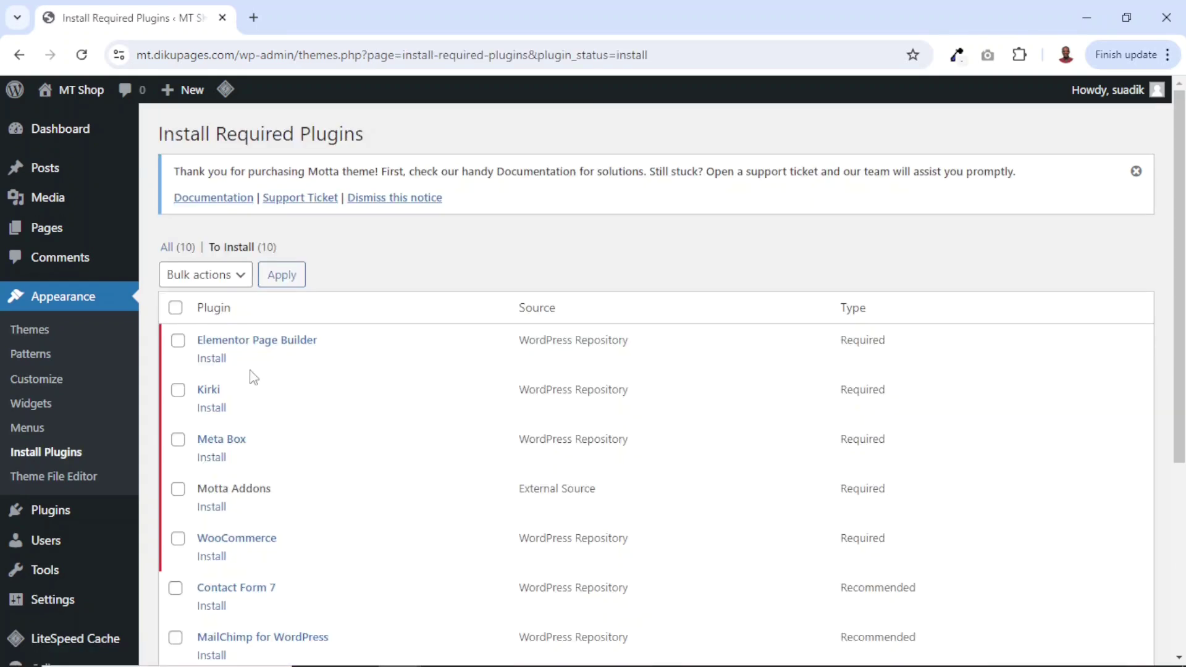
Step: Bulk-install all ten listed plugins, Elementor Page Builder through WCBoost - Wishlist
{"action": "left_click", "coordinate": [176, 308]}
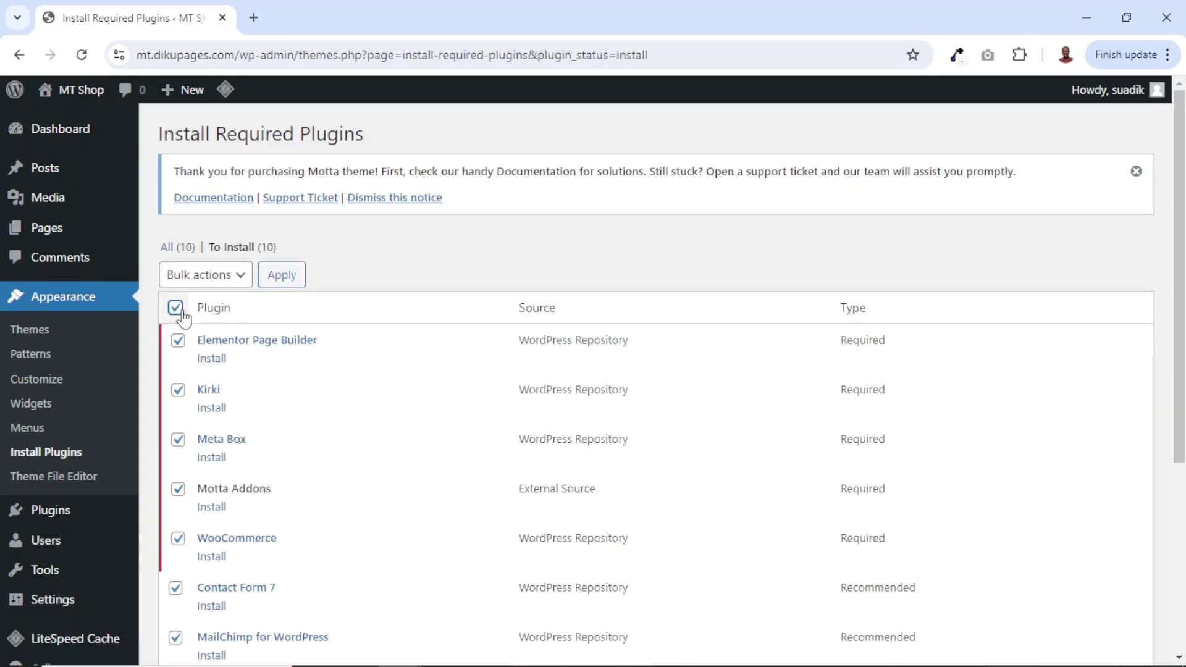
{"action": "left_click", "coordinate": [224, 283]}
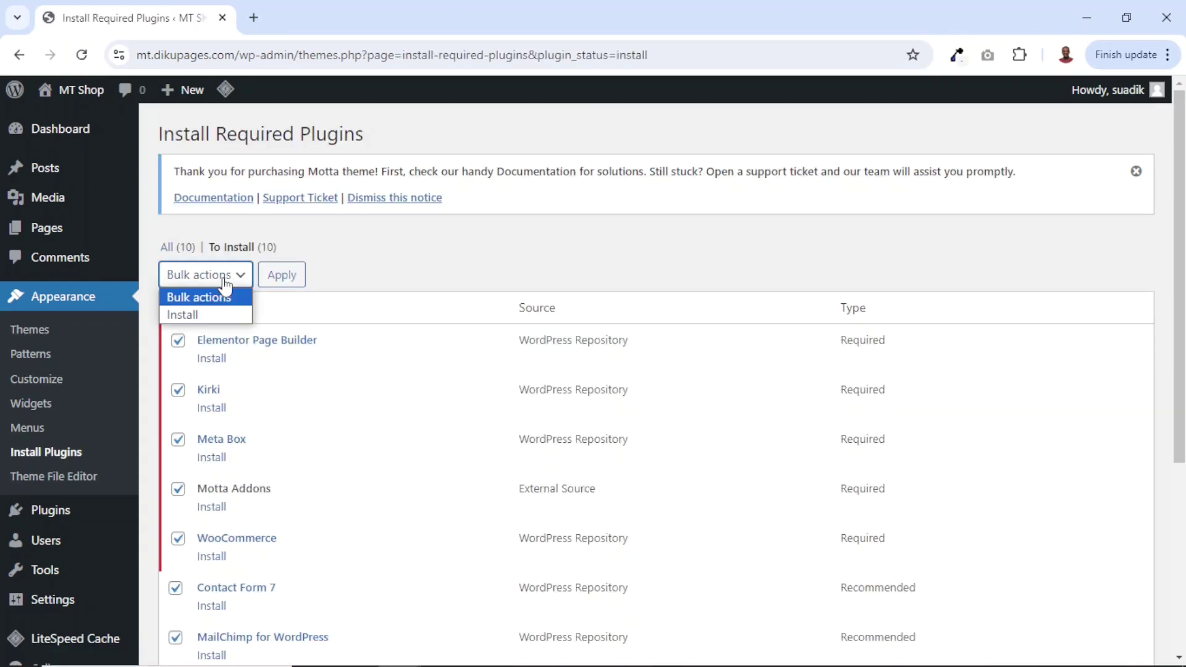
{"action": "left_click", "coordinate": [201, 316]}
{"action": "left_click", "coordinate": [282, 278]}
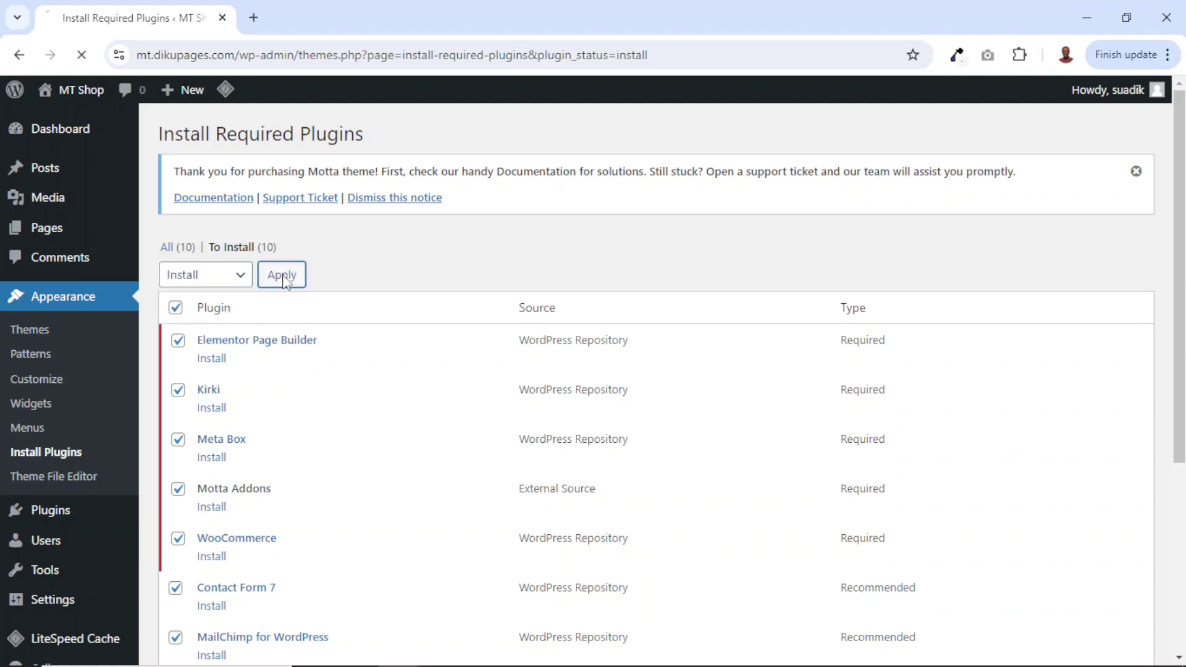
{"action": "scroll", "coordinate": [425, 374], "scroll_direction": "down", "scroll_amount": 5}
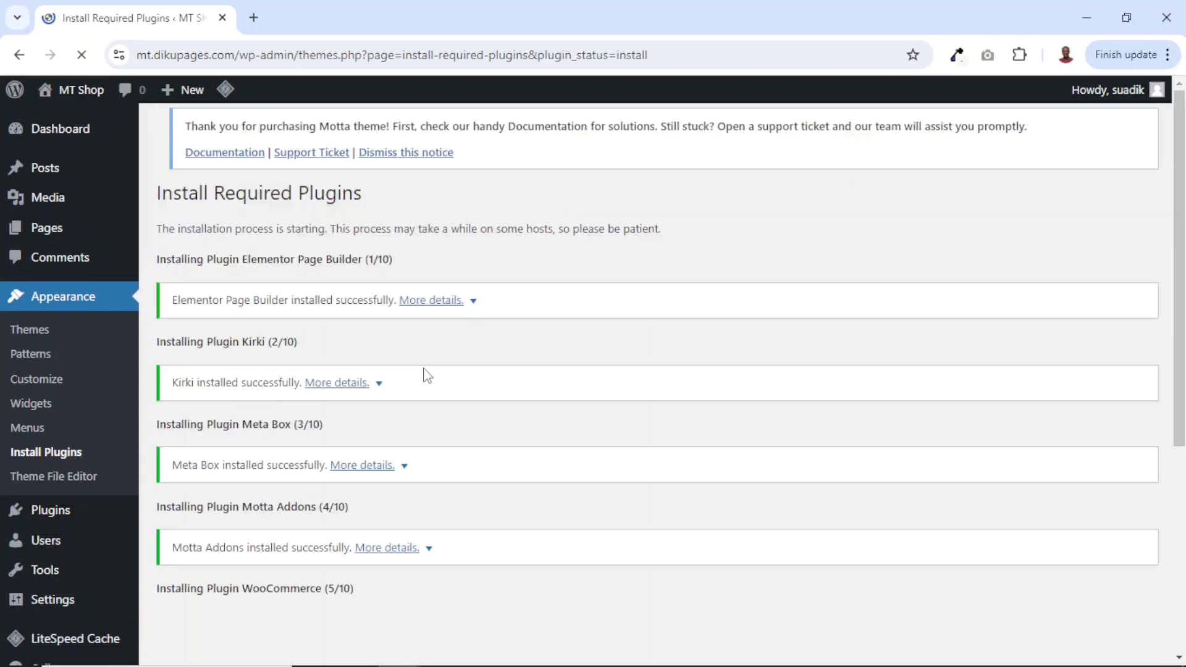
{"action": "scroll", "coordinate": [425, 375], "scroll_direction": "down", "scroll_amount": 9}
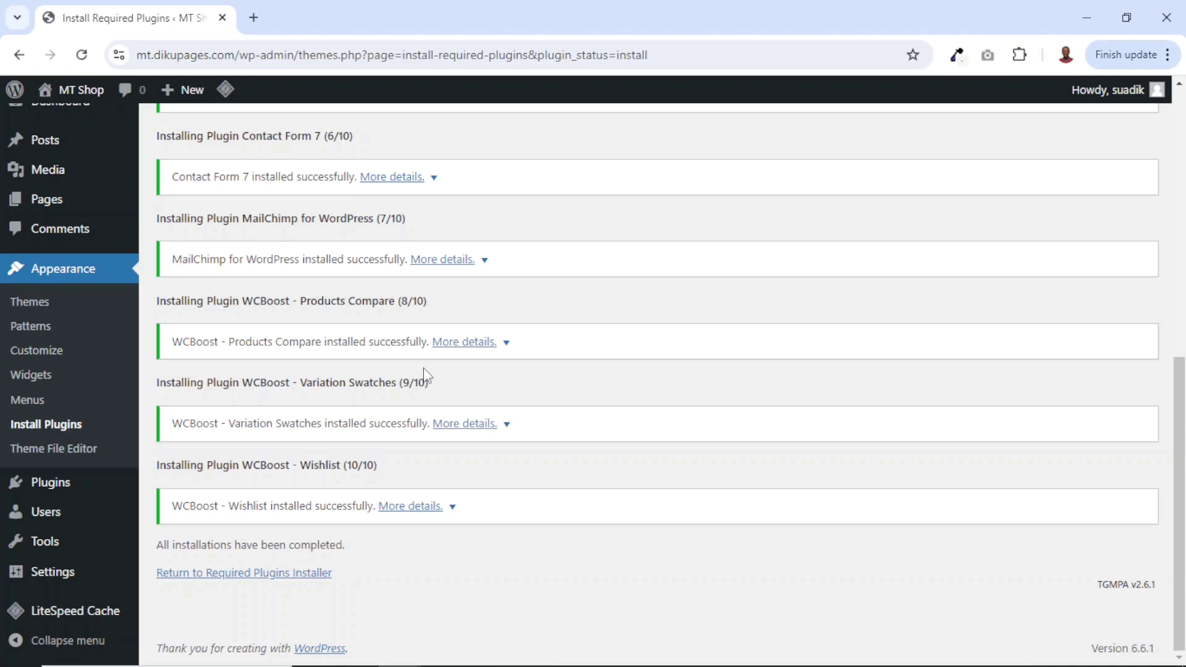
Step: Back on the required plugins list, bulk-activate all ten installed plugins
{"action": "left_click", "coordinate": [228, 578]}
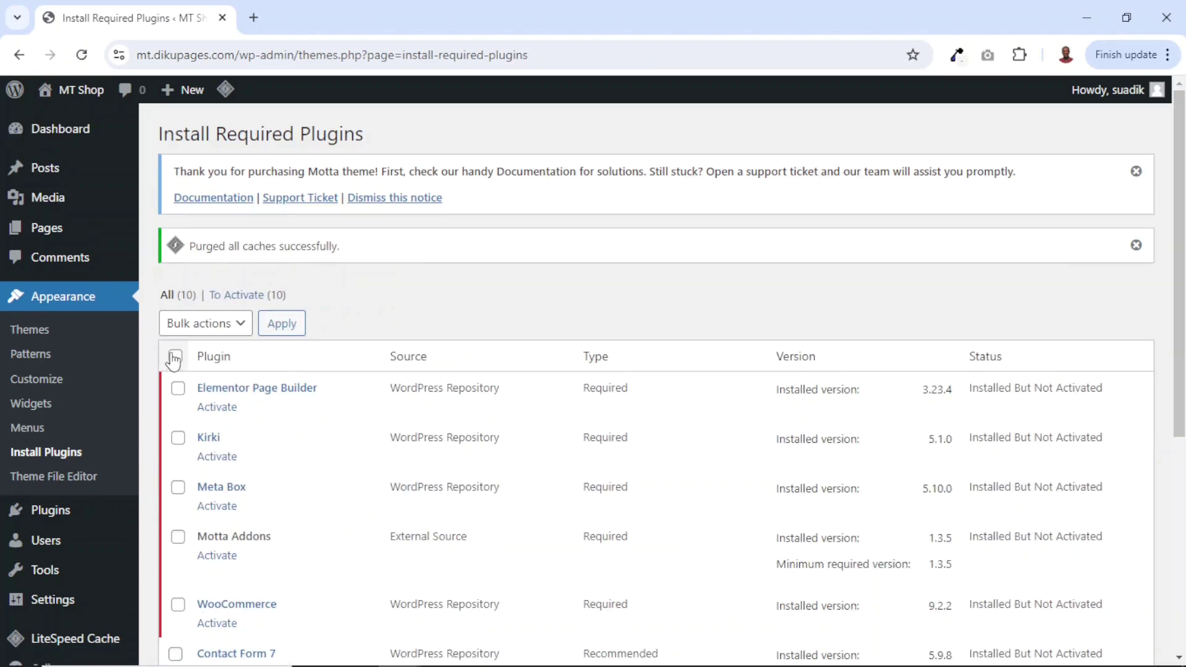
{"action": "left_click", "coordinate": [174, 357]}
{"action": "left_click", "coordinate": [217, 326]}
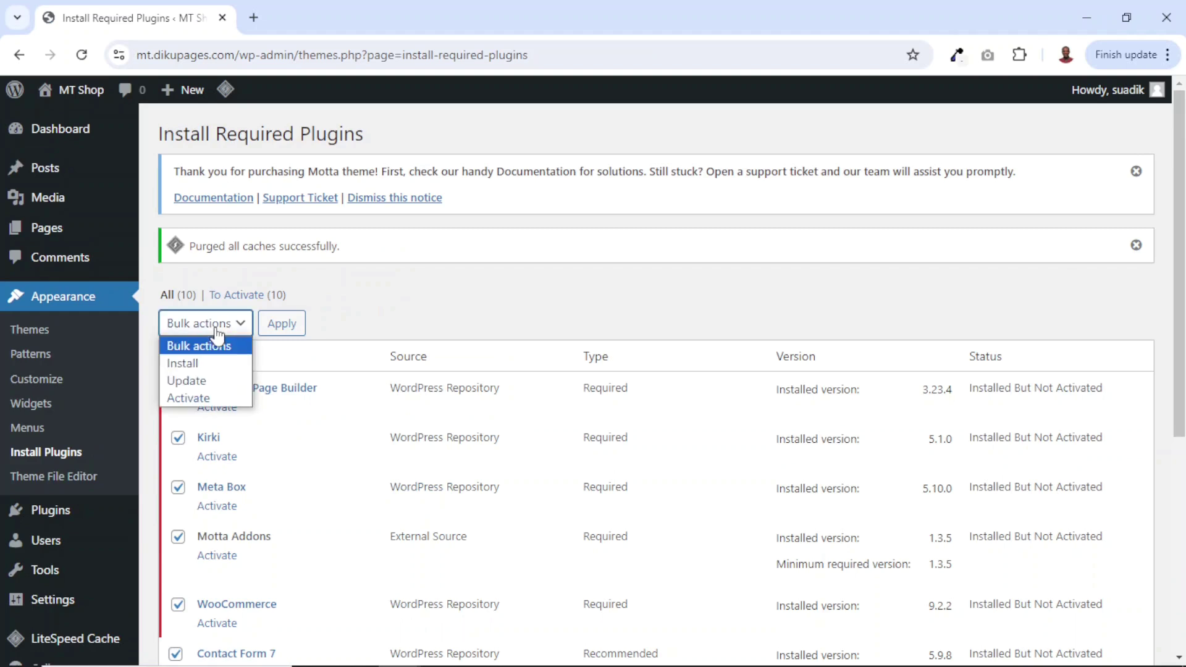
{"action": "left_click", "coordinate": [221, 398]}
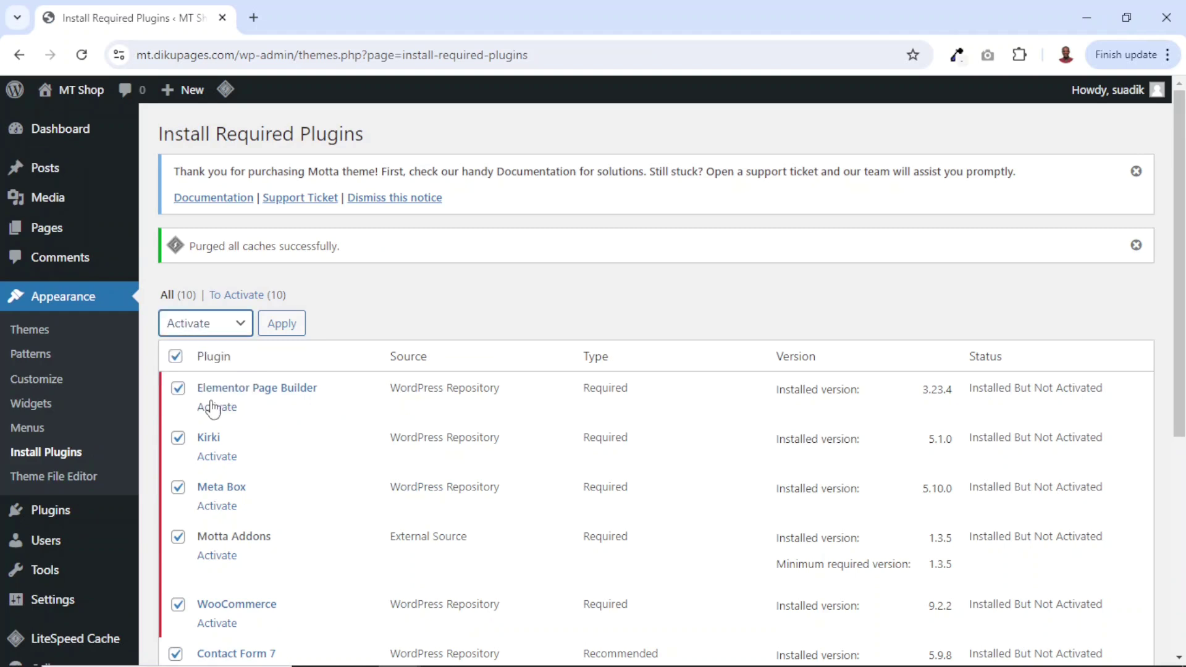
{"action": "left_click", "coordinate": [283, 328]}
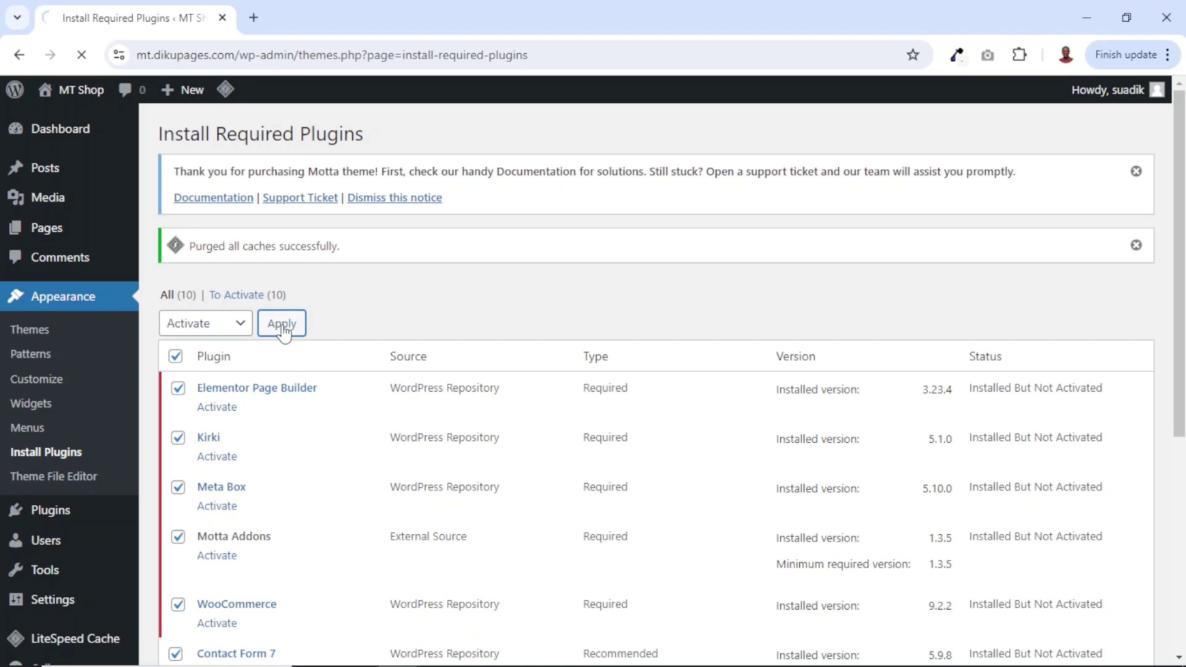
{"action": "scroll", "coordinate": [384, 432], "scroll_direction": "down", "scroll_amount": 5}
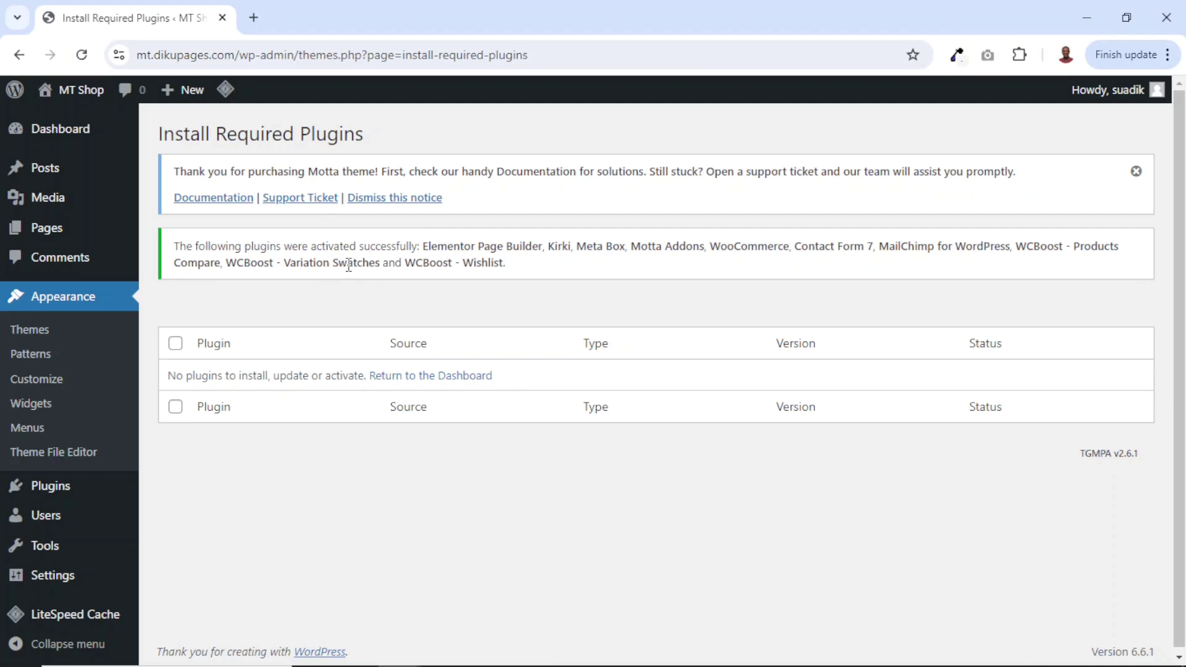
Step: Open the MT Shop front end in a new tab, view it, then return to the admin plugins page
{"action": "mouse_move", "coordinate": [85, 101]}
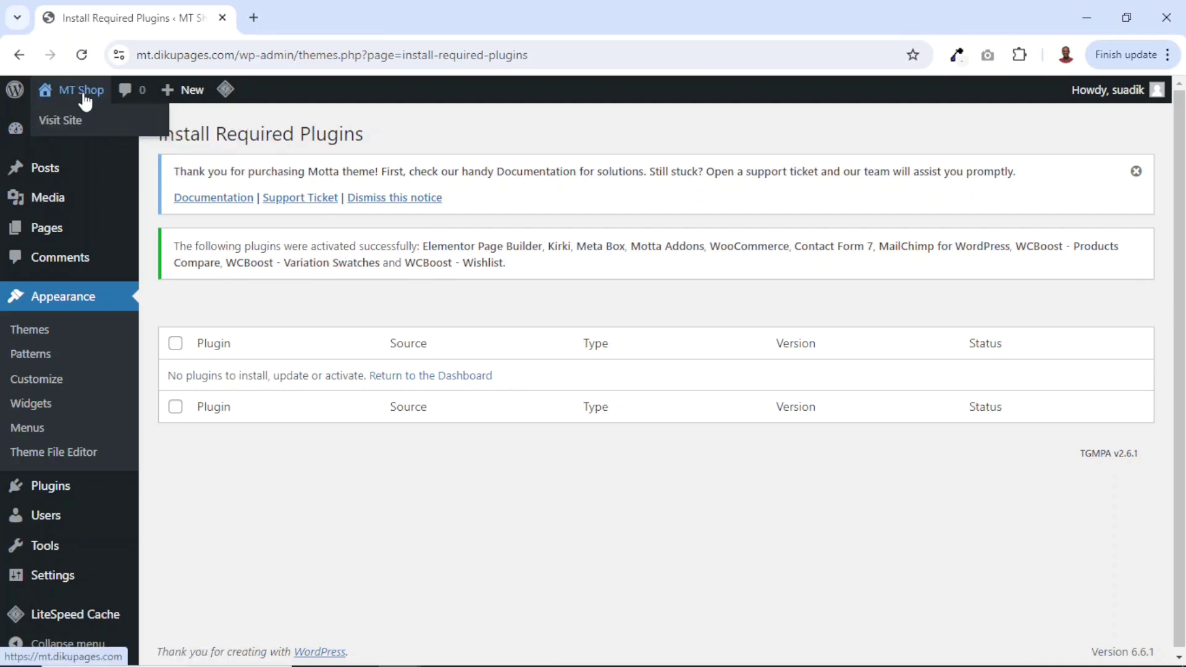
{"action": "middle_click", "coordinate": [85, 98]}
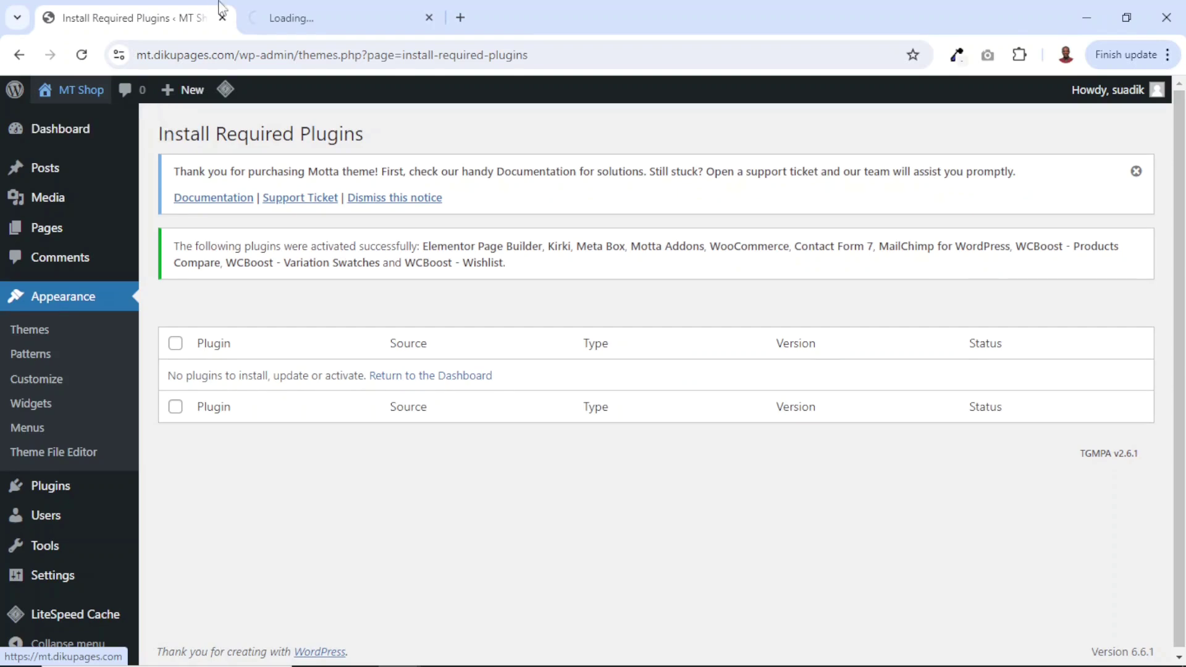
{"action": "left_click", "coordinate": [296, 20]}
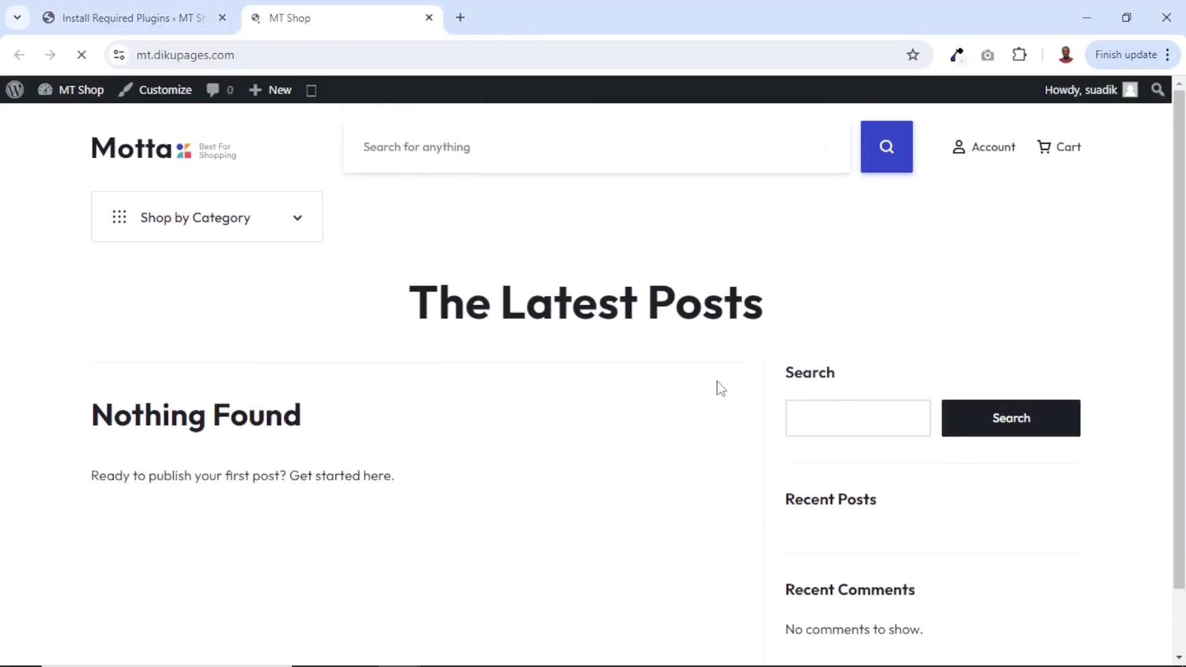
{"action": "left_click", "coordinate": [130, 17]}
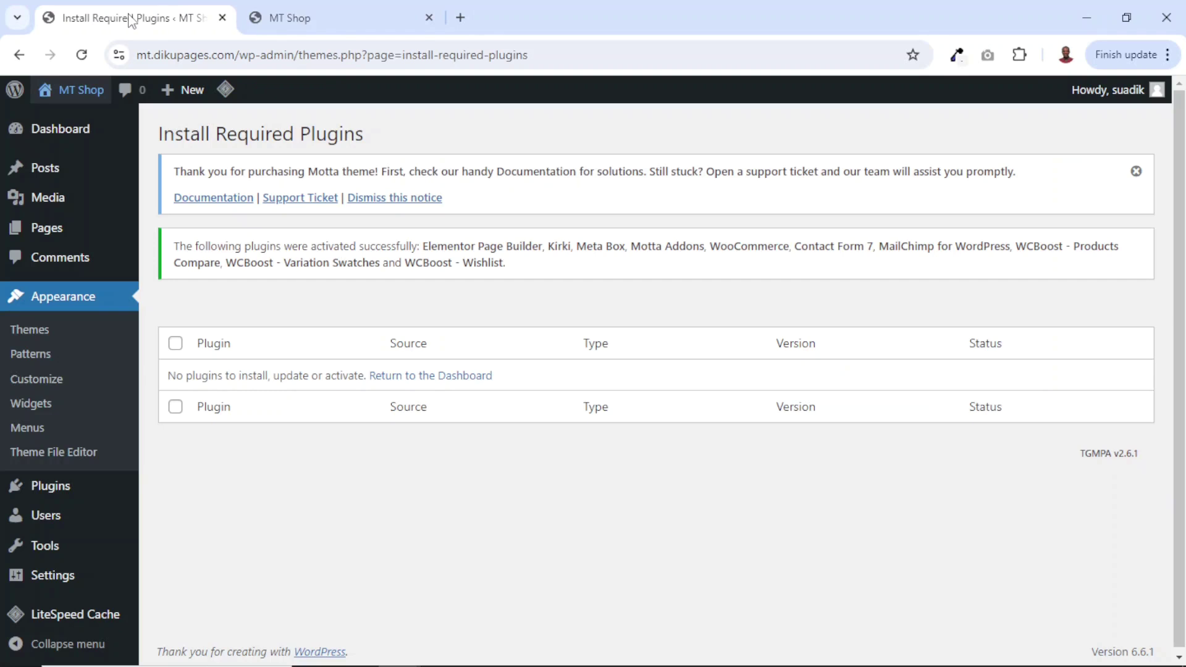
{"action": "scroll", "coordinate": [150, 94], "scroll_direction": "down", "scroll_amount": 1}
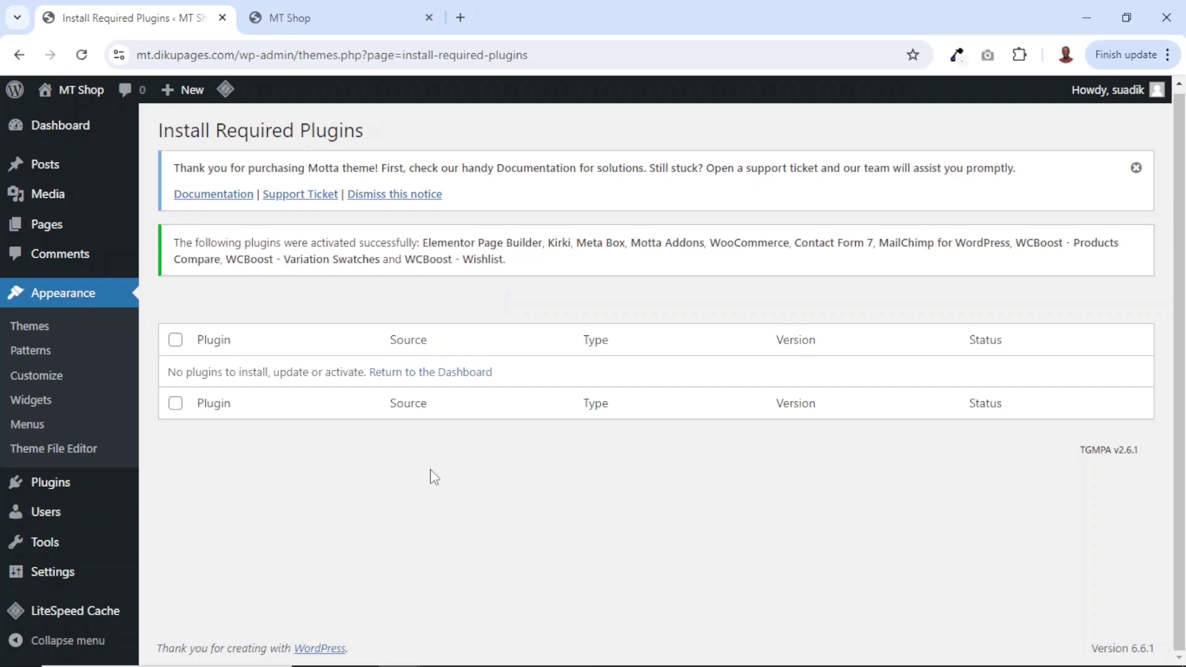
Step: Download soo-demo-importer.zip from the Motta tutorial page, then close the GitHub and tutorial tabs
{"action": "left_click", "coordinate": [460, 17]}
{"action": "type", "text": "https://dikupagesweb.com/how-to-create-an-ecommerce-website-with-wordpress-and-motta-theme/"}
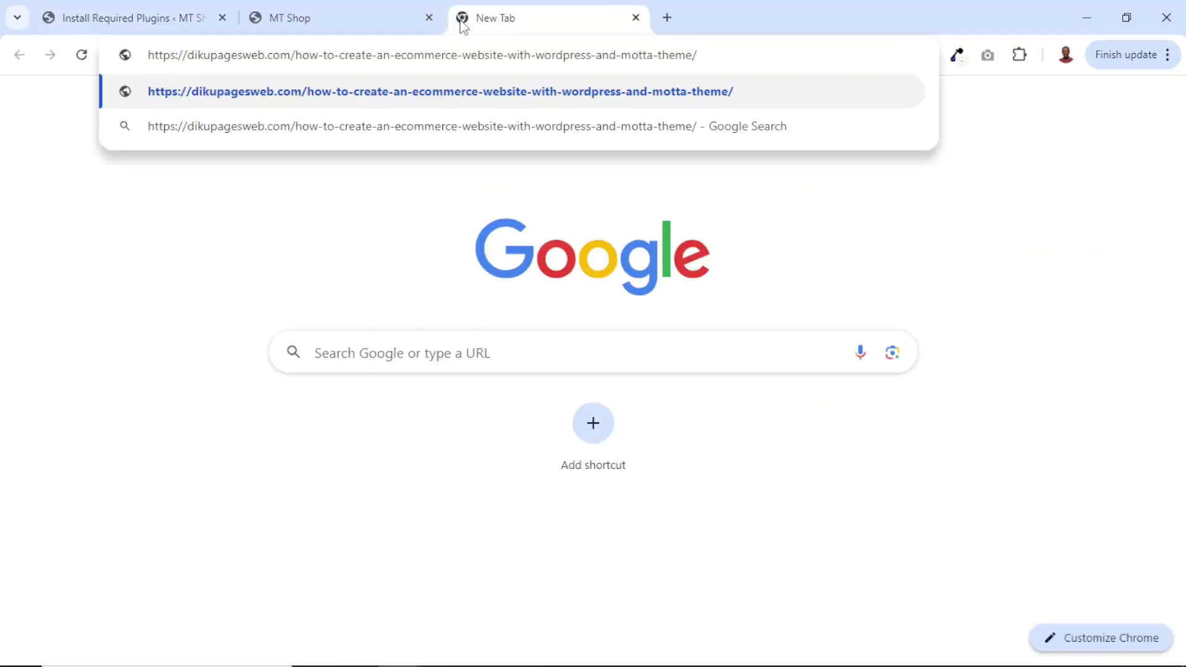
{"action": "key", "text": "Return"}
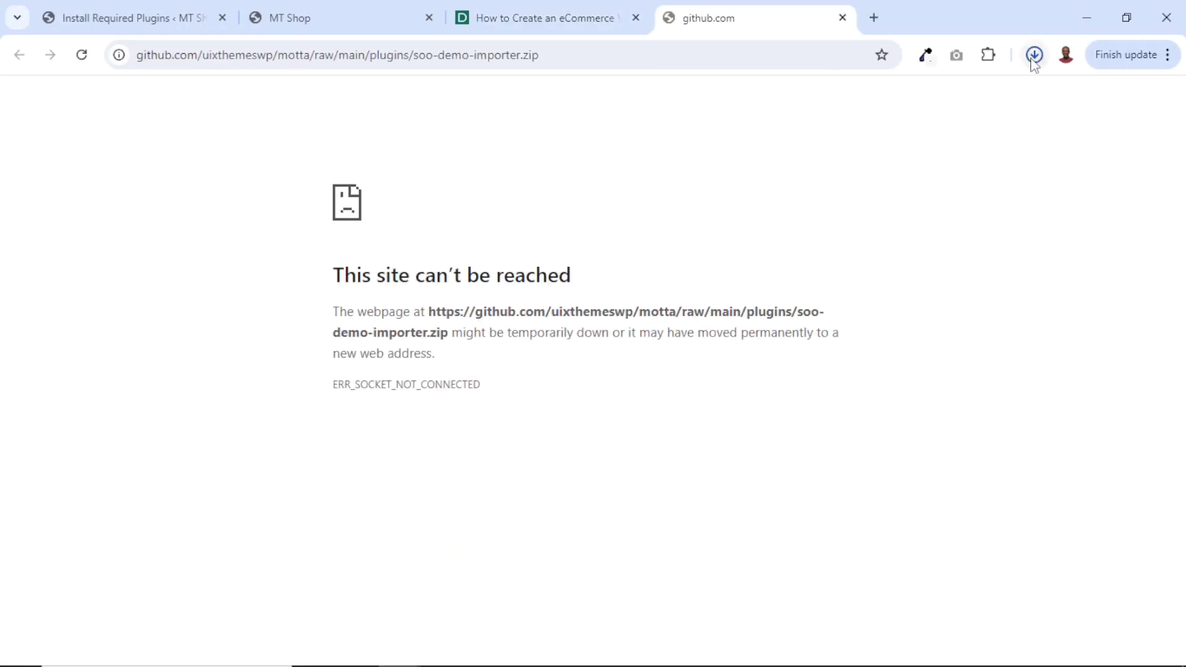
{"action": "left_click", "coordinate": [1034, 56]}
{"action": "left_click", "coordinate": [841, 19]}
{"action": "left_click", "coordinate": [842, 19]}
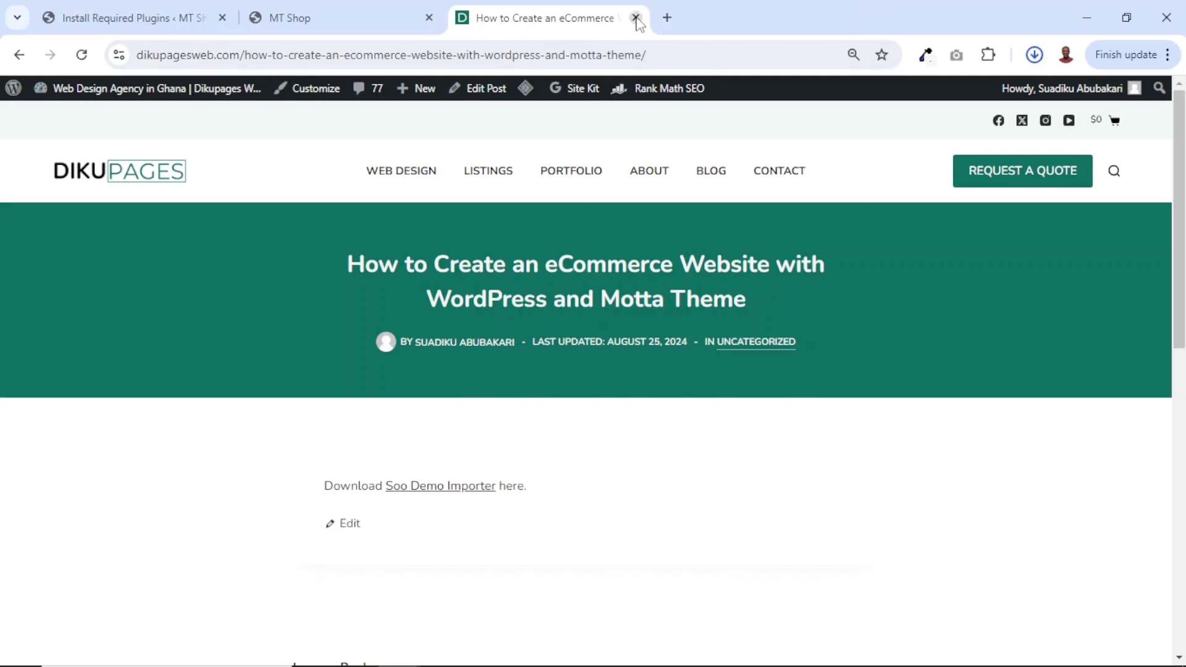
{"action": "left_click", "coordinate": [635, 18]}
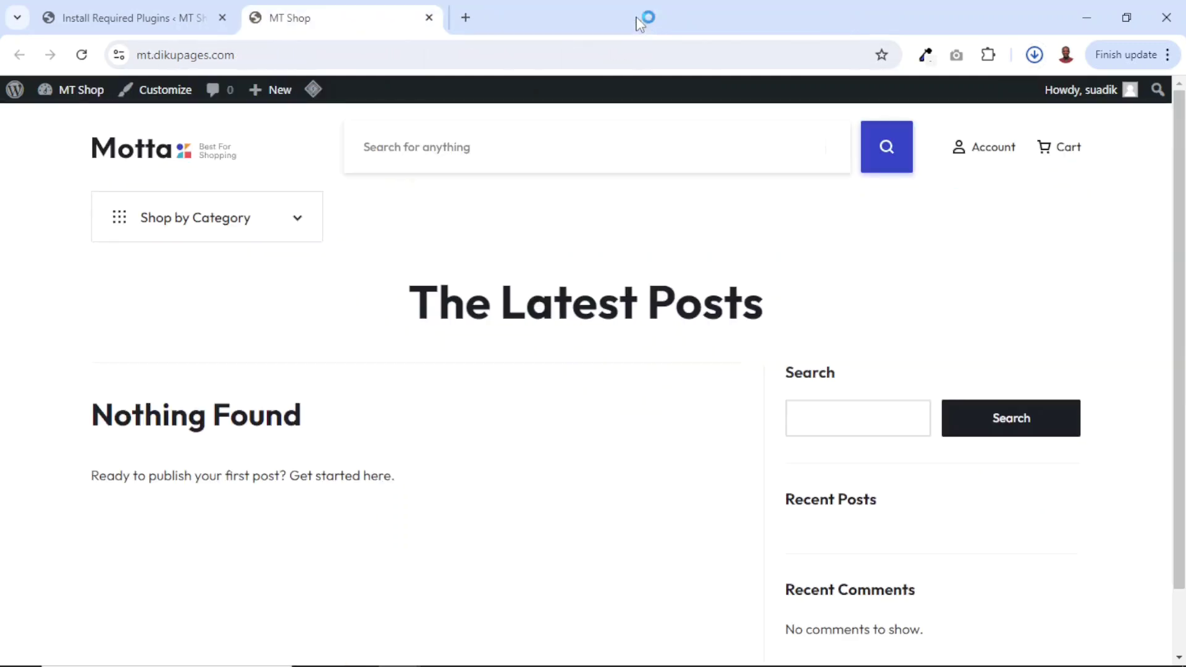
Step: Upload soo-demo-importer.zip via Add New Plugin > Upload Plugin, install it and activate it
{"action": "left_click", "coordinate": [124, 27]}
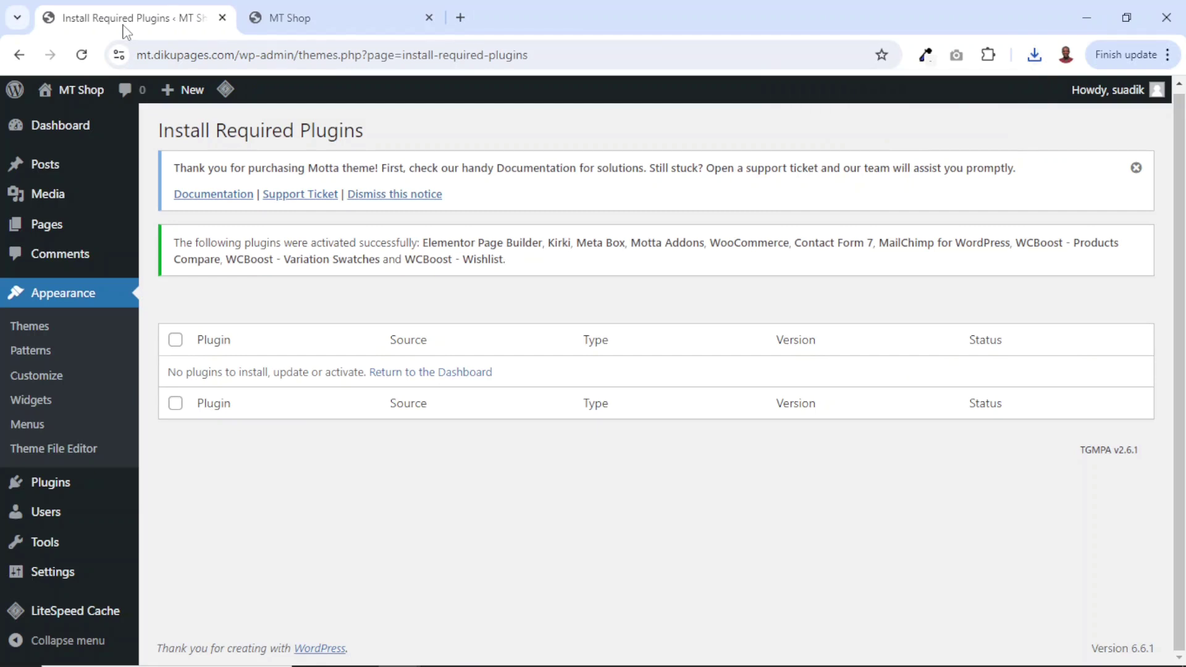
{"action": "mouse_move", "coordinate": [54, 488]}
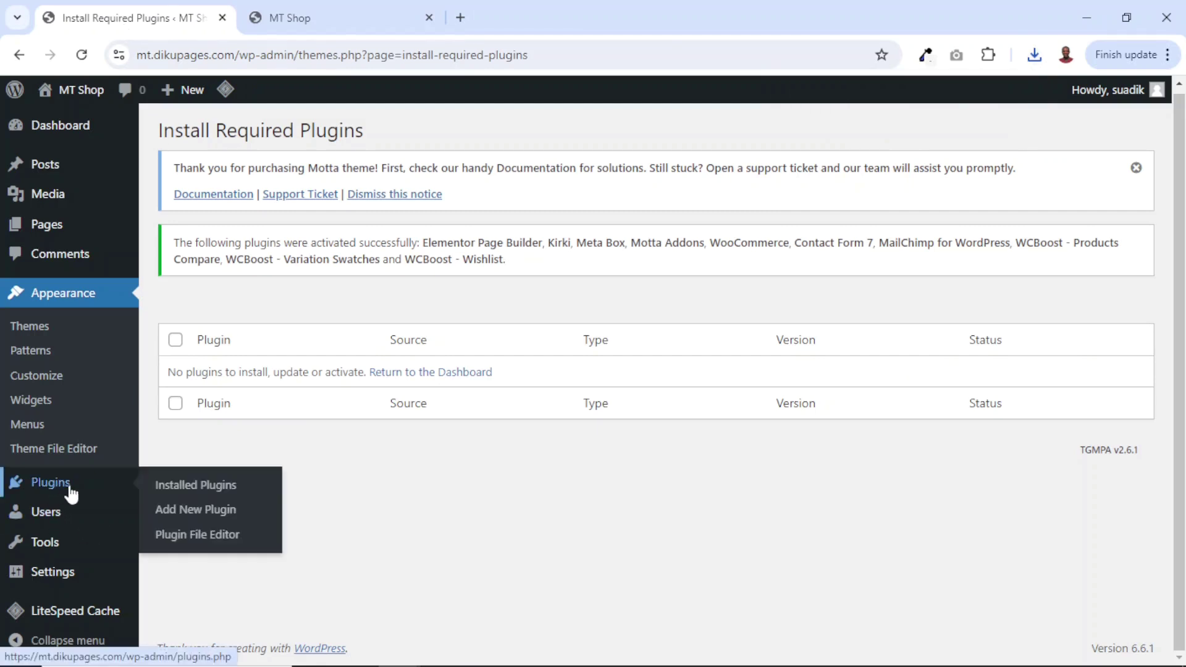
{"action": "left_click", "coordinate": [197, 521]}
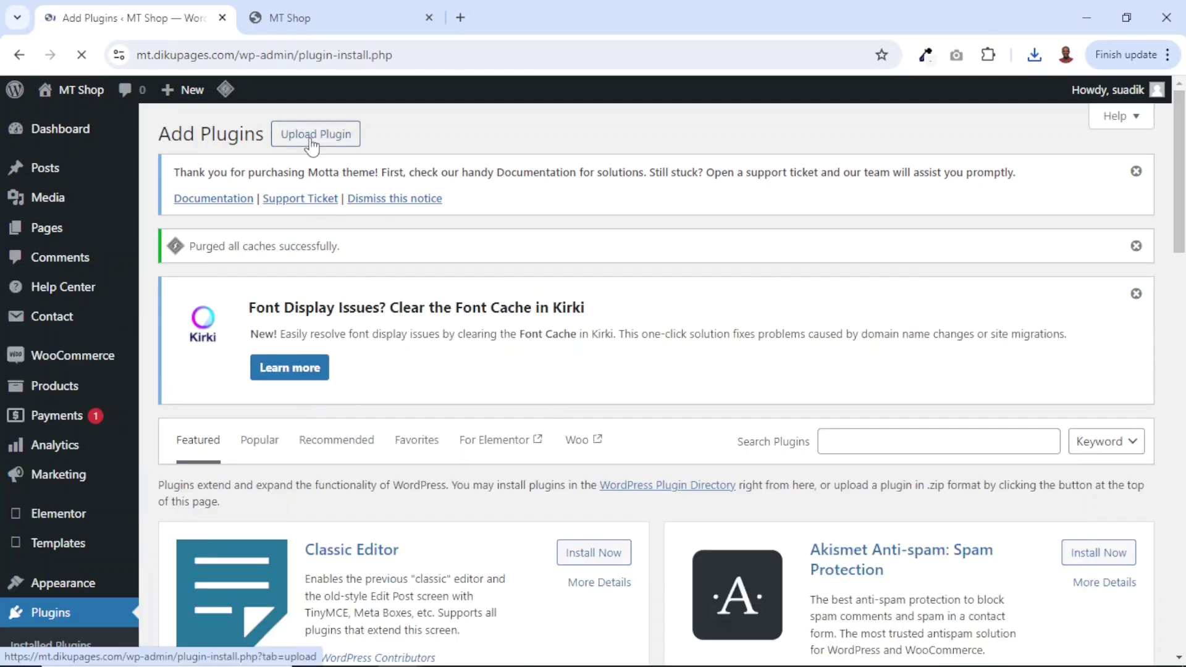
{"action": "left_click", "coordinate": [311, 142]}
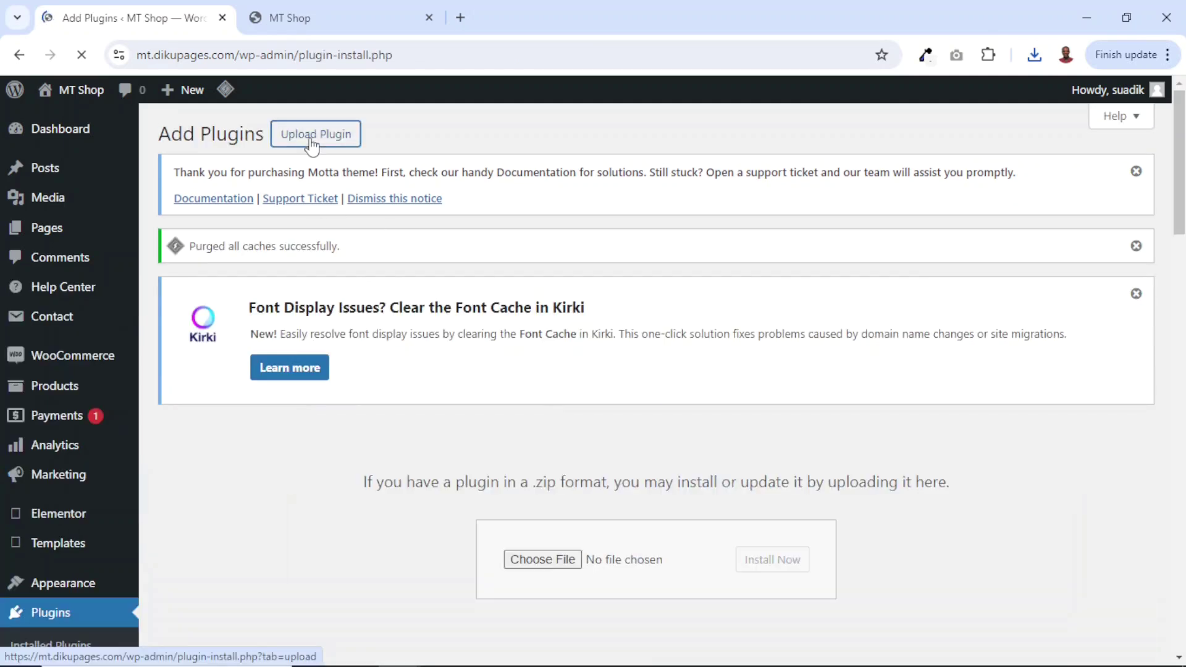
{"action": "left_click", "coordinate": [1034, 54]}
{"action": "left_click_drag", "start_coordinate": [797, 130], "coordinate": [581, 562]}
{"action": "left_click", "coordinate": [759, 569]}
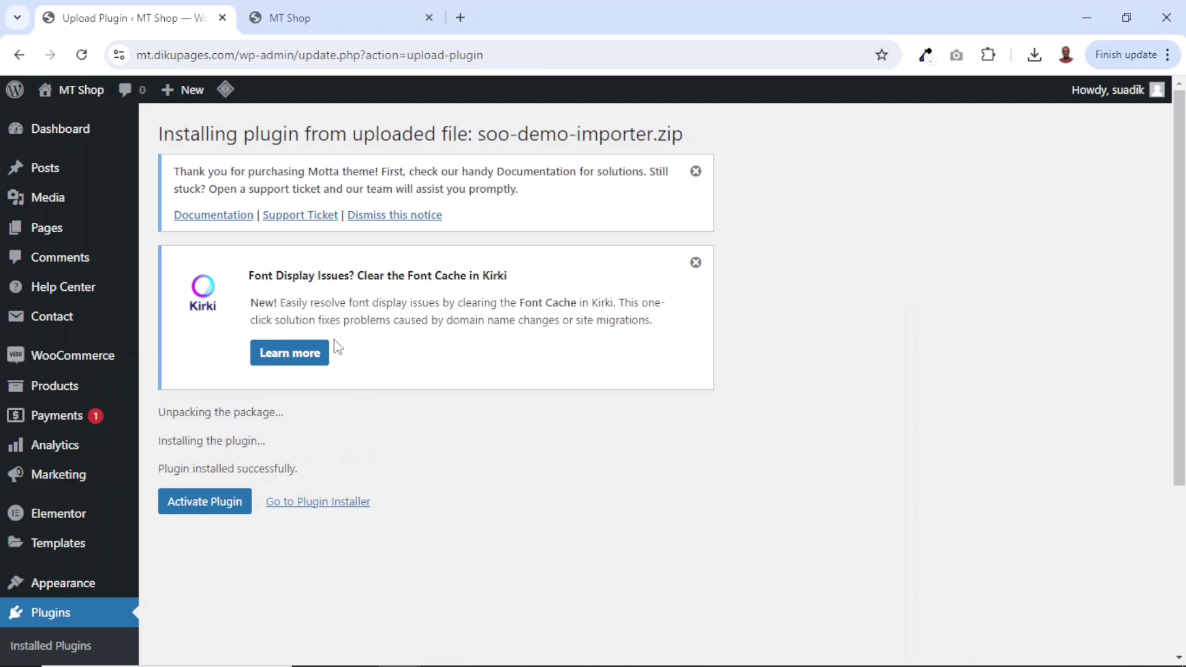
{"action": "left_click", "coordinate": [202, 511]}
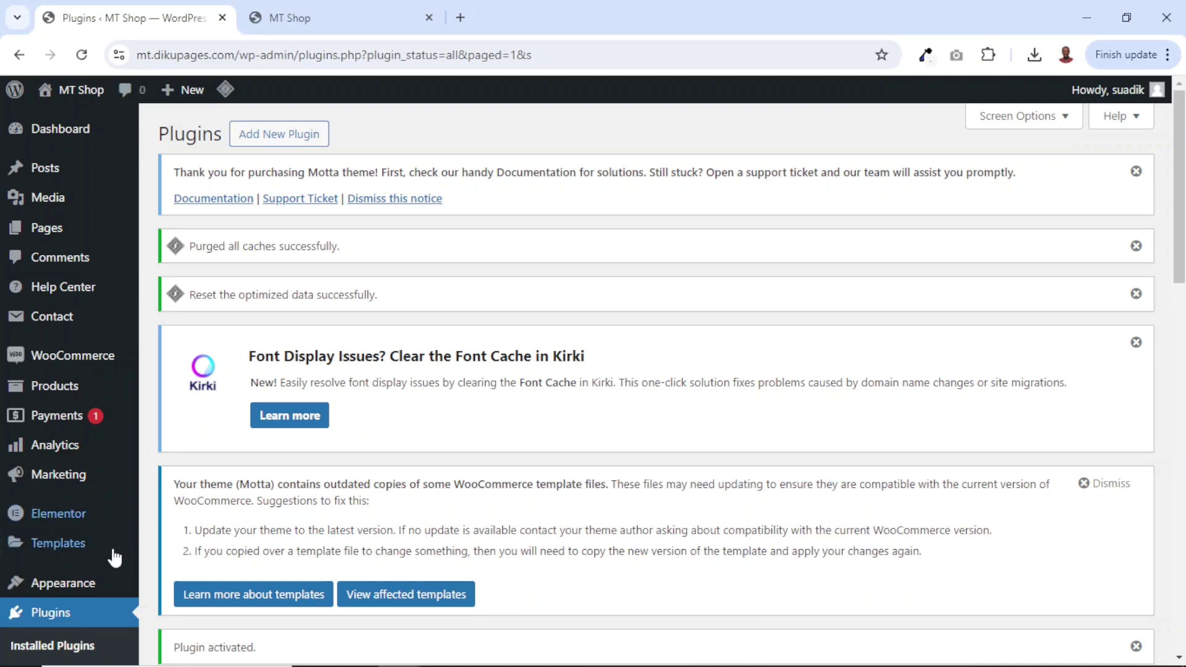
{"action": "mouse_move", "coordinate": [64, 596]}
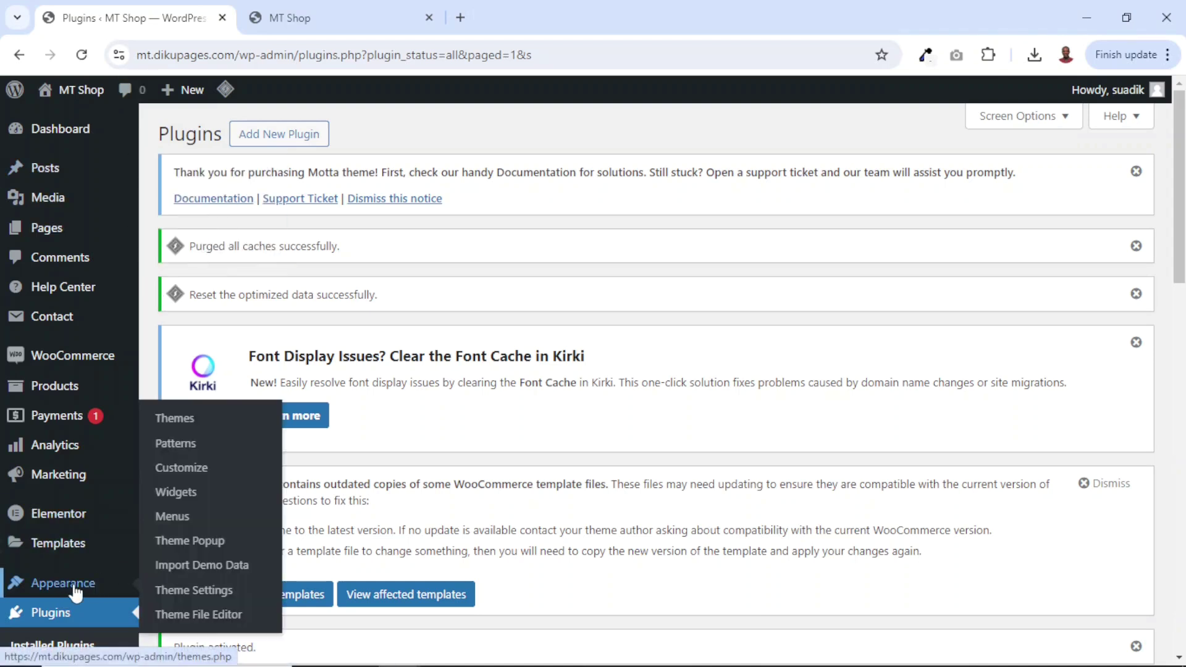
{"action": "left_click", "coordinate": [202, 571]}
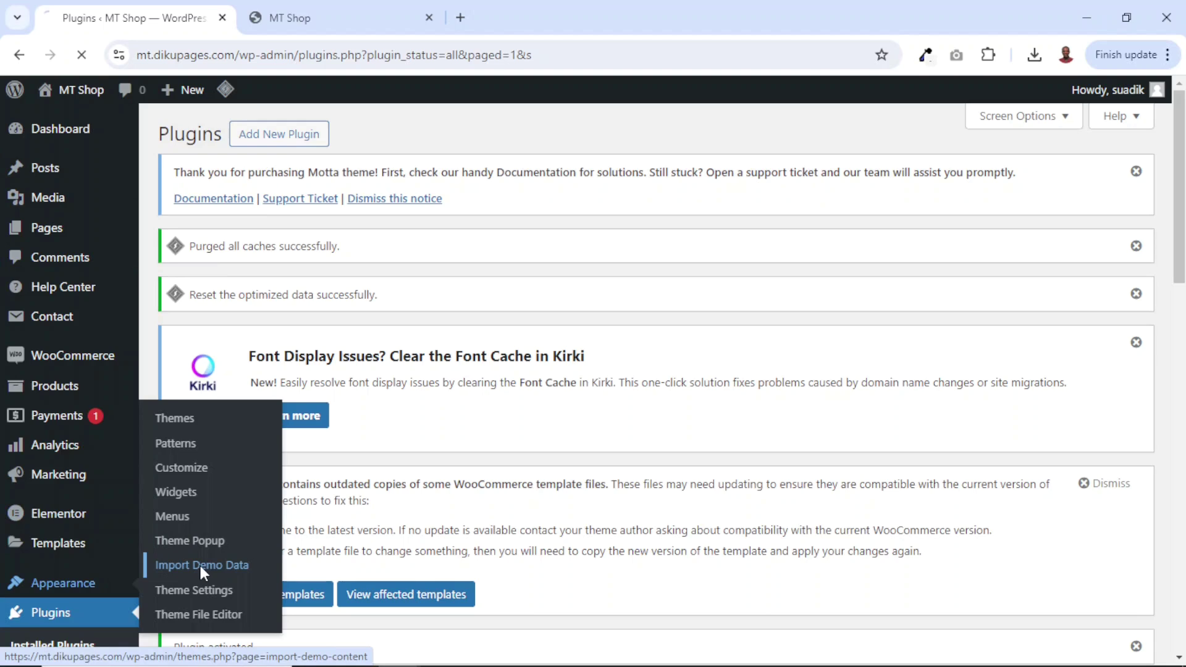
{"action": "scroll", "coordinate": [736, 375], "scroll_direction": "down", "scroll_amount": 6}
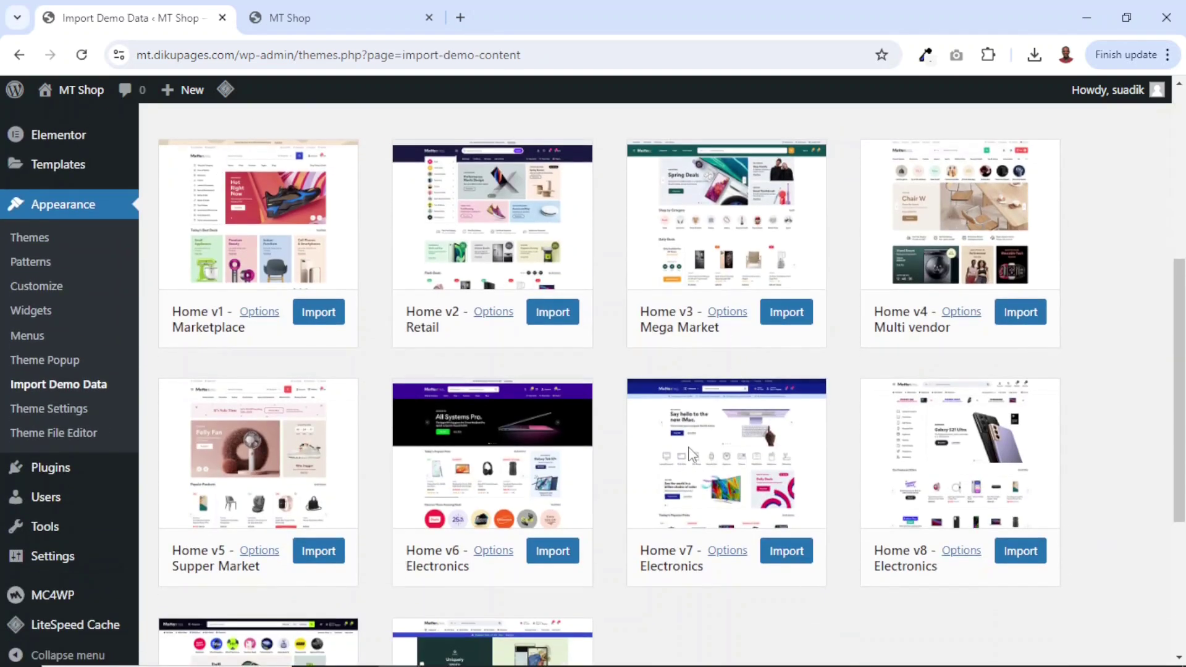
{"action": "scroll", "coordinate": [702, 522], "scroll_direction": "down", "scroll_amount": 3}
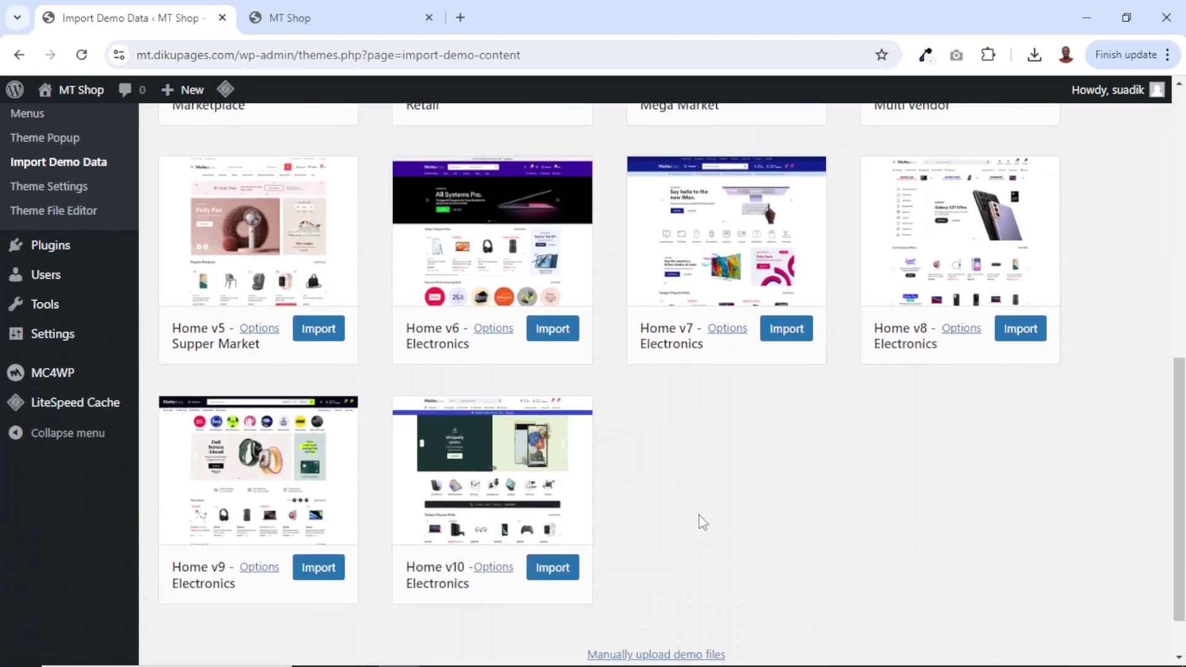
{"action": "scroll", "coordinate": [702, 522], "scroll_direction": "up", "scroll_amount": 5}
{"action": "scroll", "coordinate": [702, 522], "scroll_direction": "down", "scroll_amount": 3}
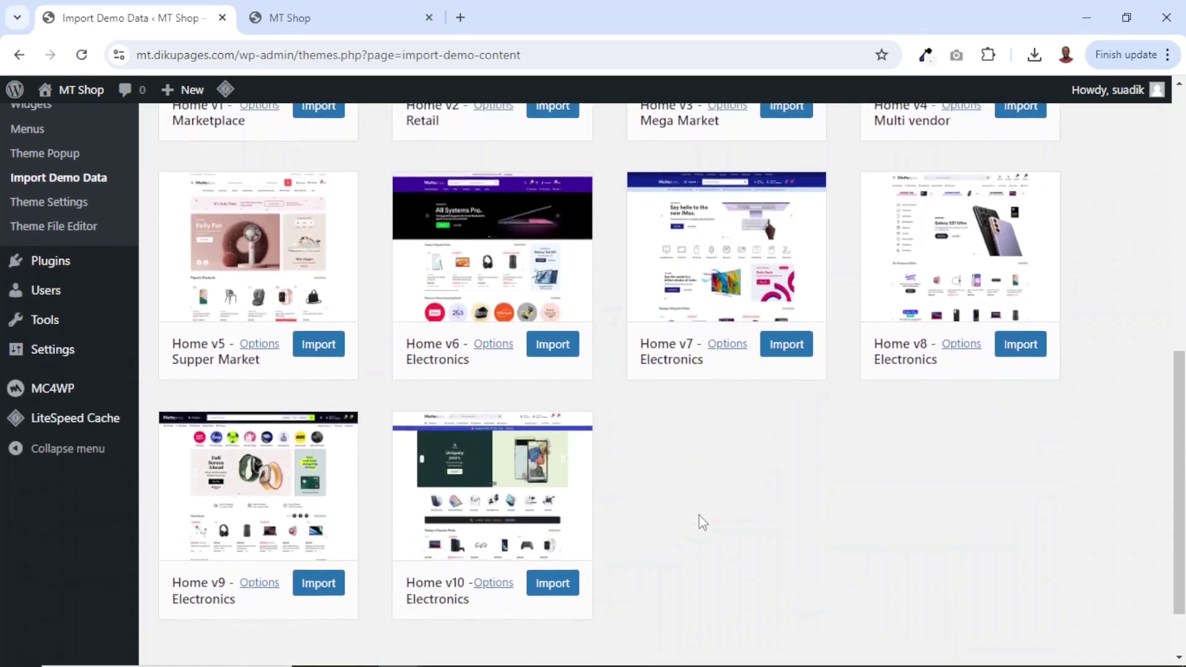
{"action": "scroll", "coordinate": [702, 522], "scroll_direction": "up", "scroll_amount": 6}
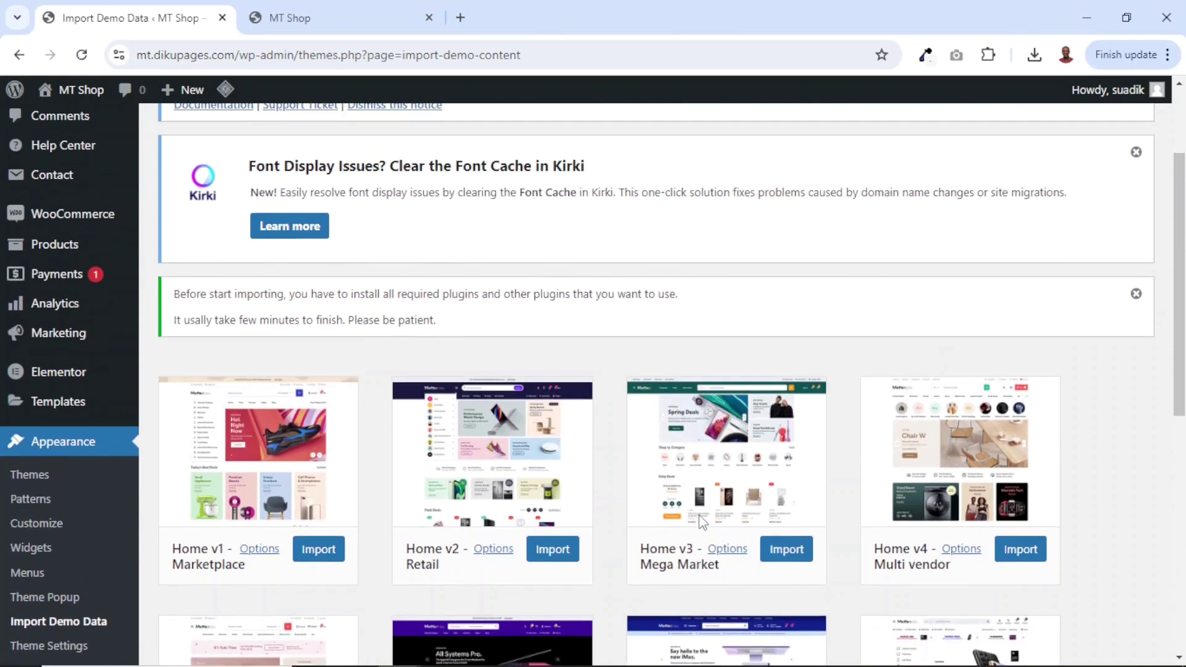
{"action": "scroll", "coordinate": [321, 440], "scroll_direction": "down", "scroll_amount": 1}
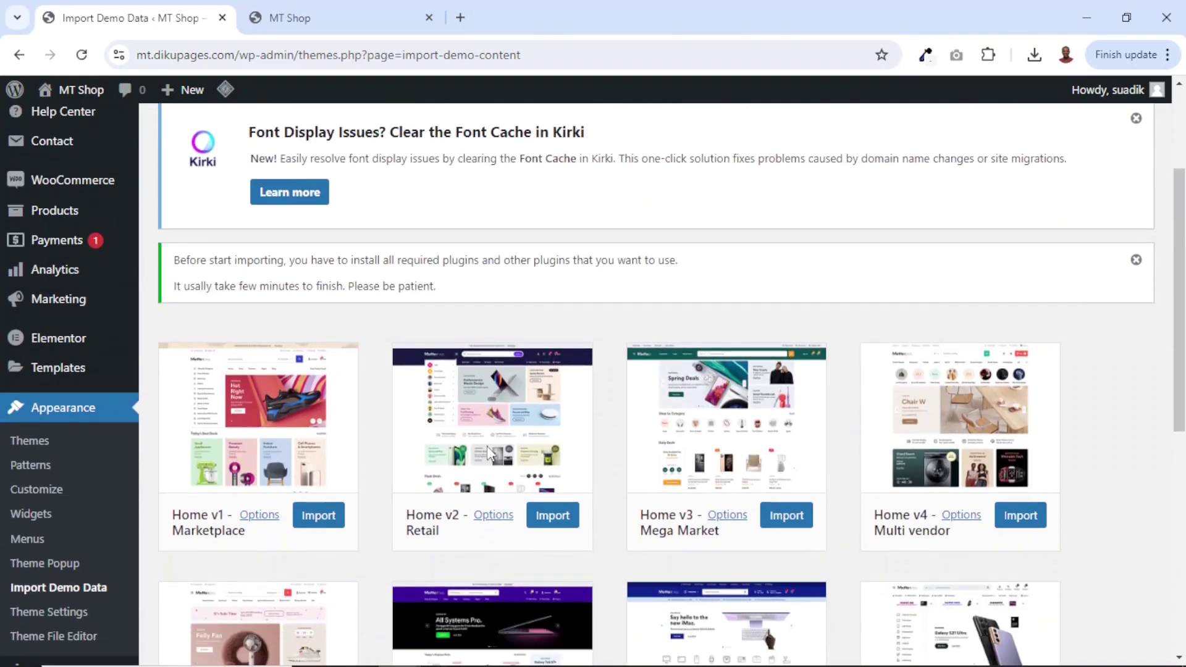
{"action": "scroll", "coordinate": [470, 456], "scroll_direction": "down", "scroll_amount": 5}
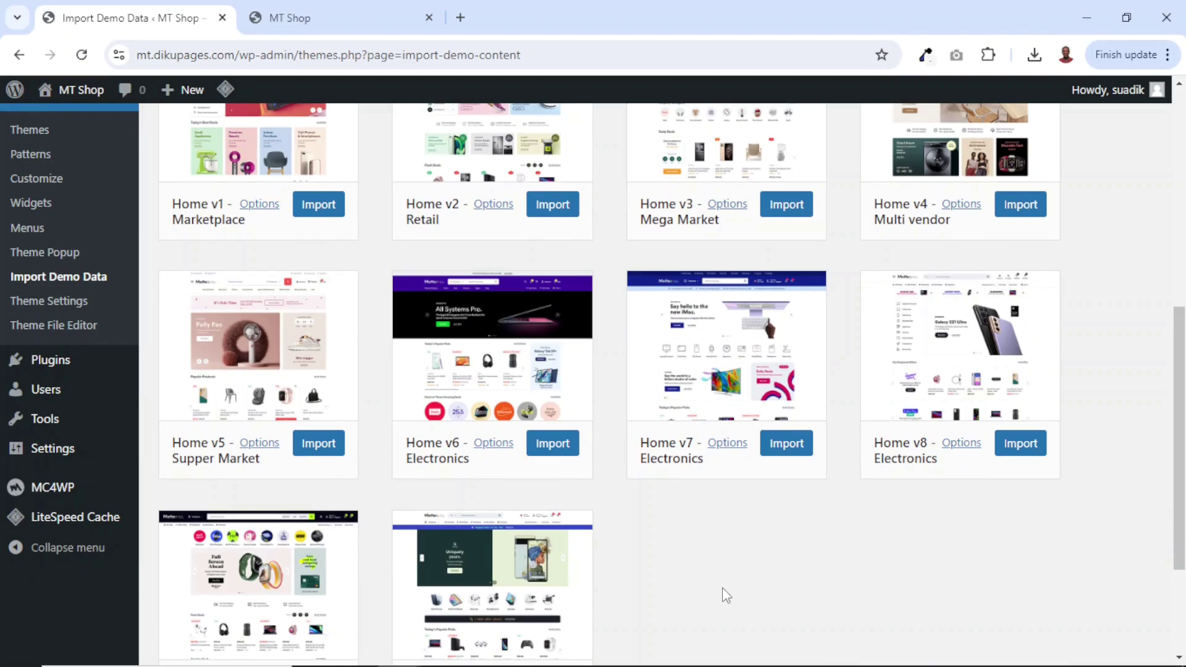
{"action": "scroll", "coordinate": [713, 609], "scroll_direction": "up", "scroll_amount": 1}
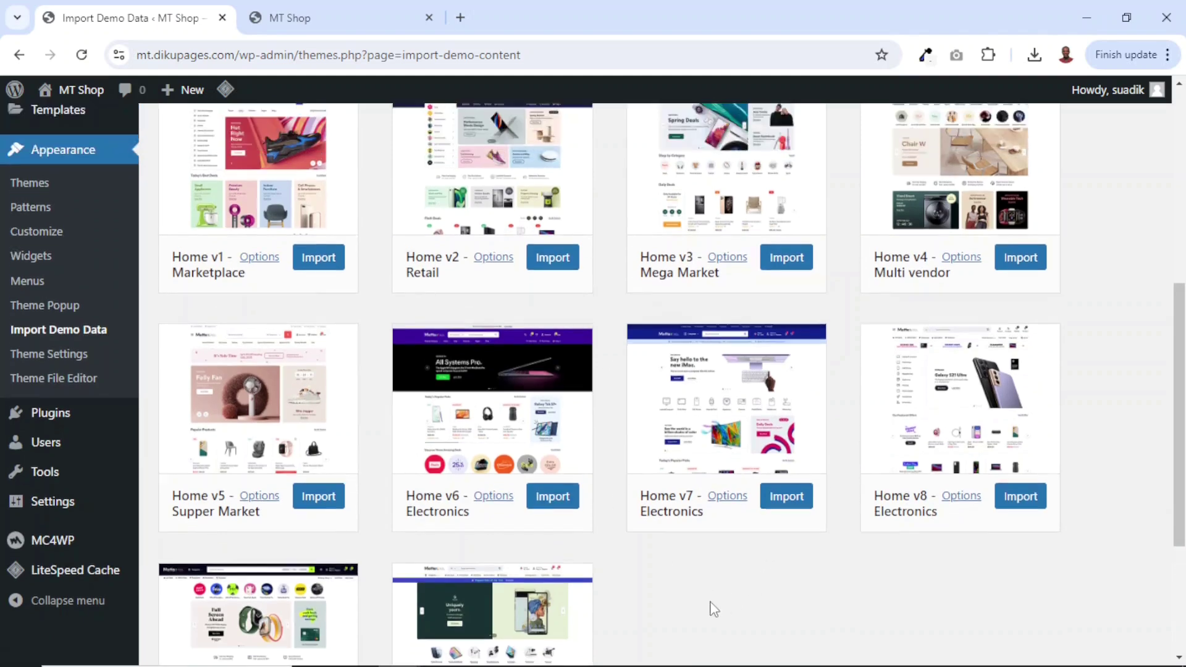
{"action": "scroll", "coordinate": [714, 608], "scroll_direction": "up", "scroll_amount": 2}
{"action": "scroll", "coordinate": [714, 608], "scroll_direction": "down", "scroll_amount": 2}
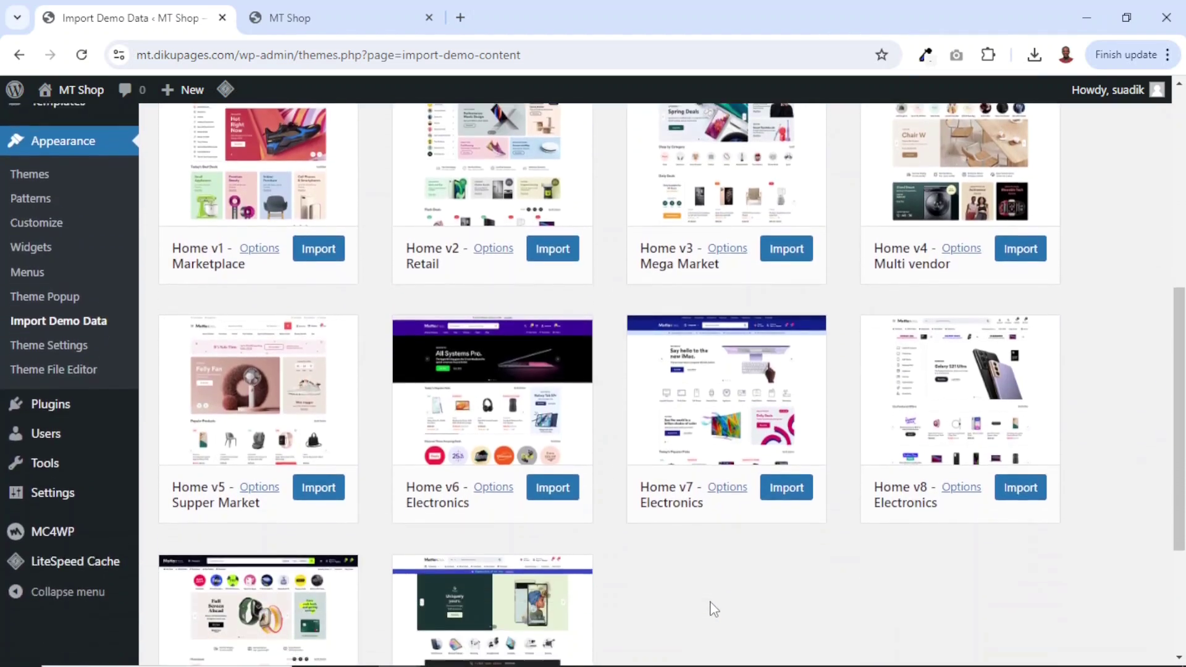
{"action": "scroll", "coordinate": [713, 608], "scroll_direction": "up", "scroll_amount": 1}
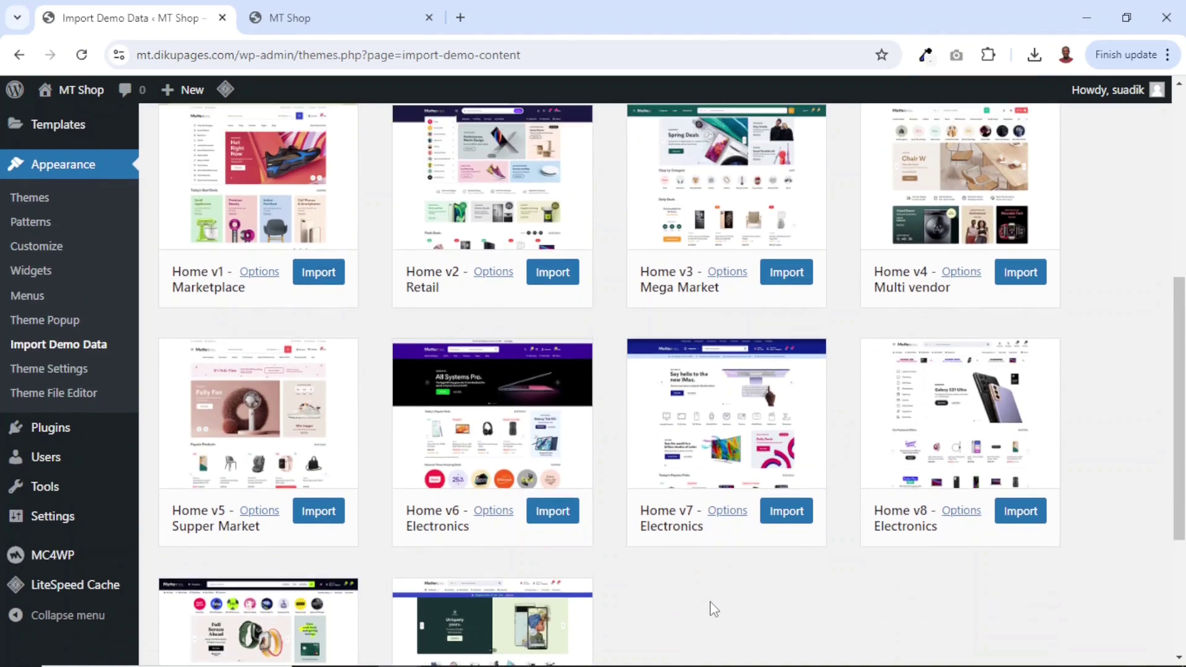
{"action": "scroll", "coordinate": [714, 609], "scroll_direction": "down", "scroll_amount": 1}
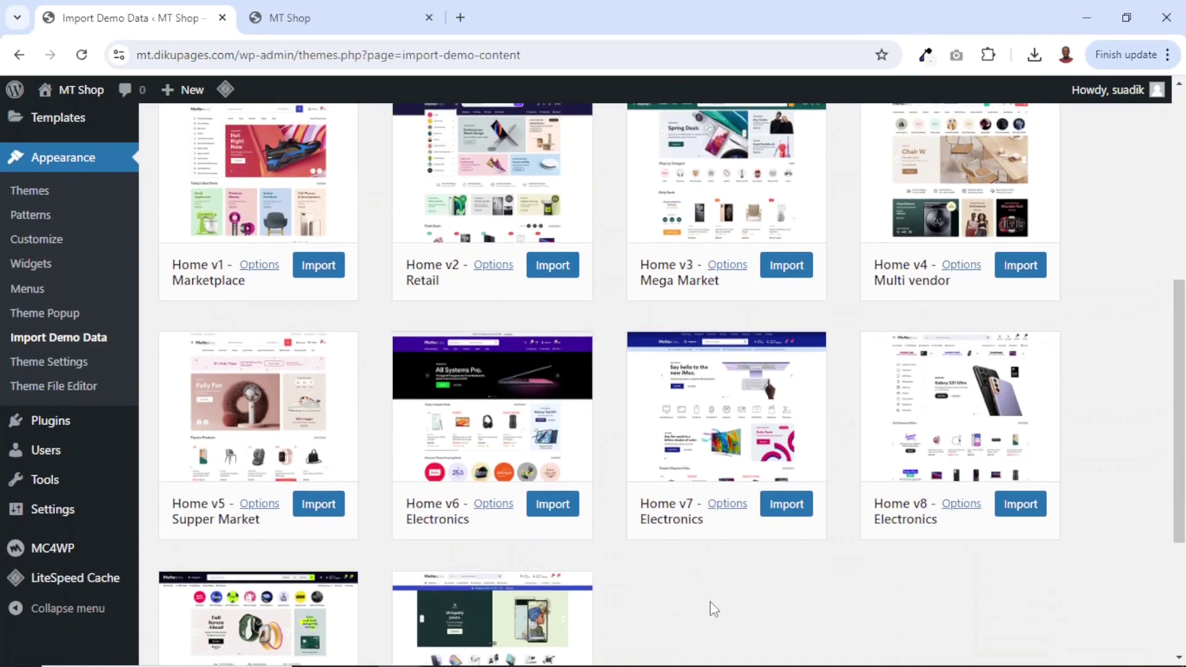
{"action": "scroll", "coordinate": [435, 256], "scroll_direction": "up", "scroll_amount": 3}
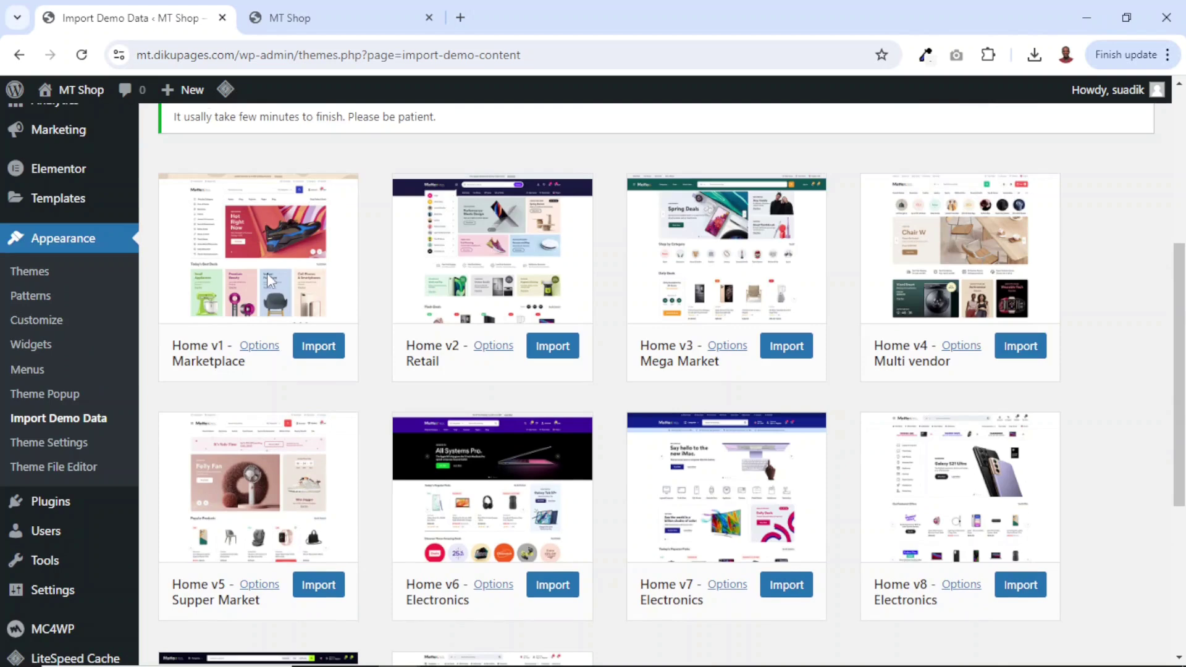
Step: Import the Home v1 – Marketplace demo content, including media, menus and generated images
{"action": "left_click", "coordinate": [319, 357]}
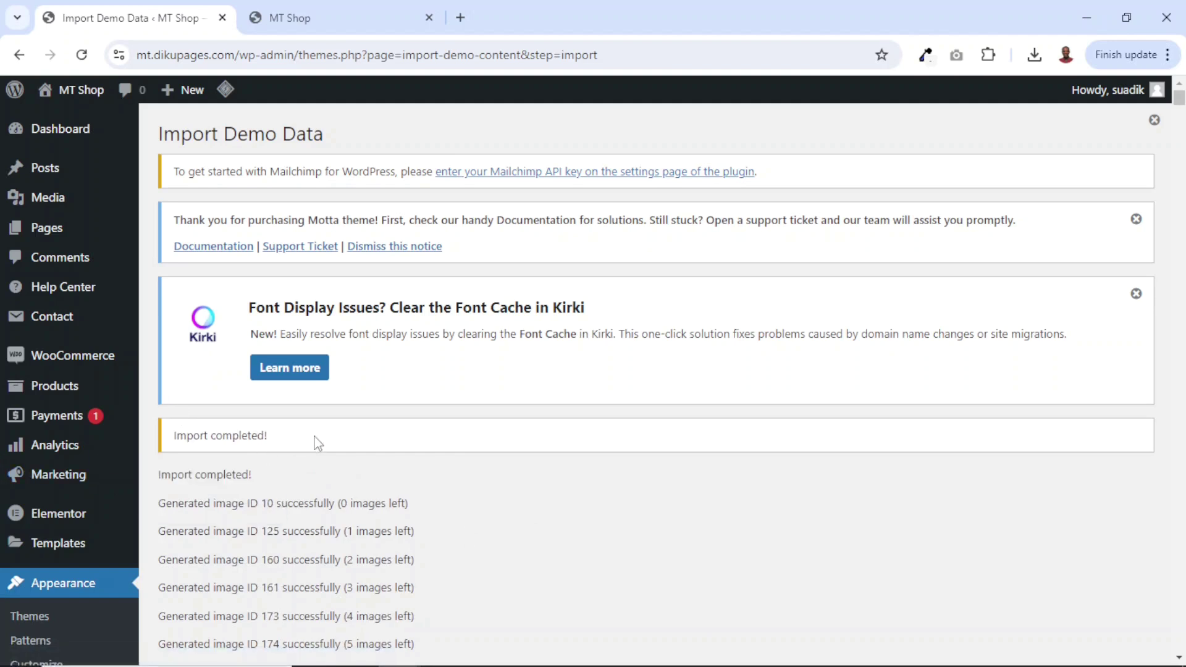
Step: Switch to the MT Shop tab and reload the storefront to show the imported demo
{"action": "left_click", "coordinate": [327, 28]}
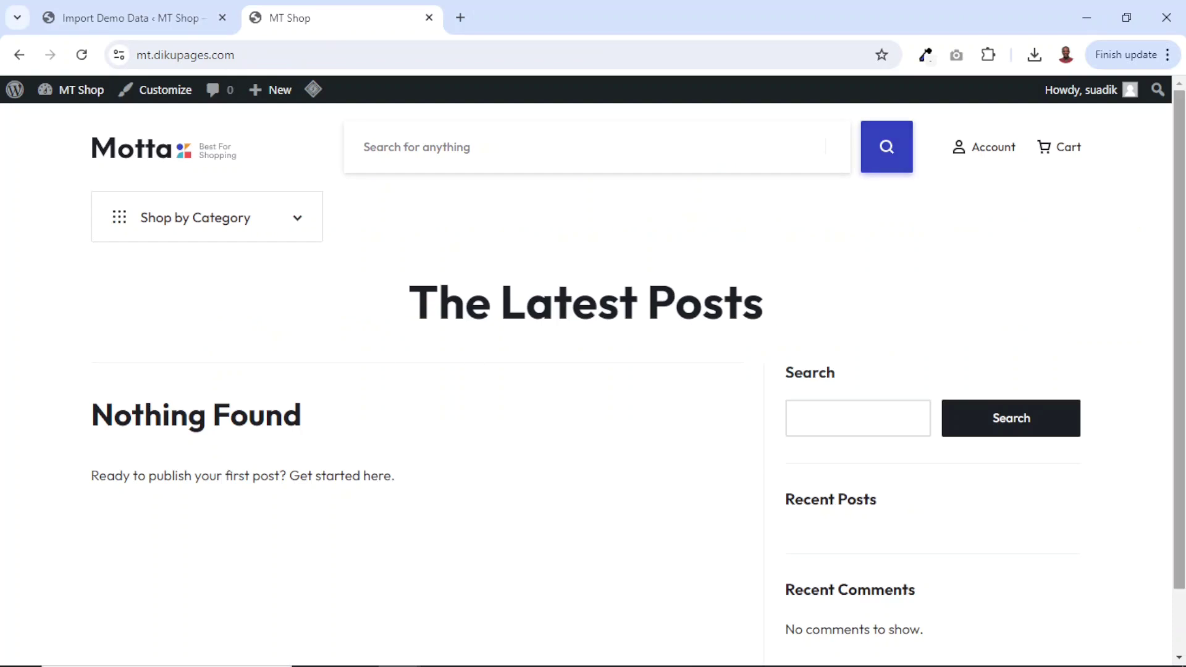
{"action": "scroll", "coordinate": [1178, 370], "scroll_direction": "down", "scroll_amount": 1}
{"action": "scroll", "coordinate": [1179, 371], "scroll_direction": "up", "scroll_amount": 1}
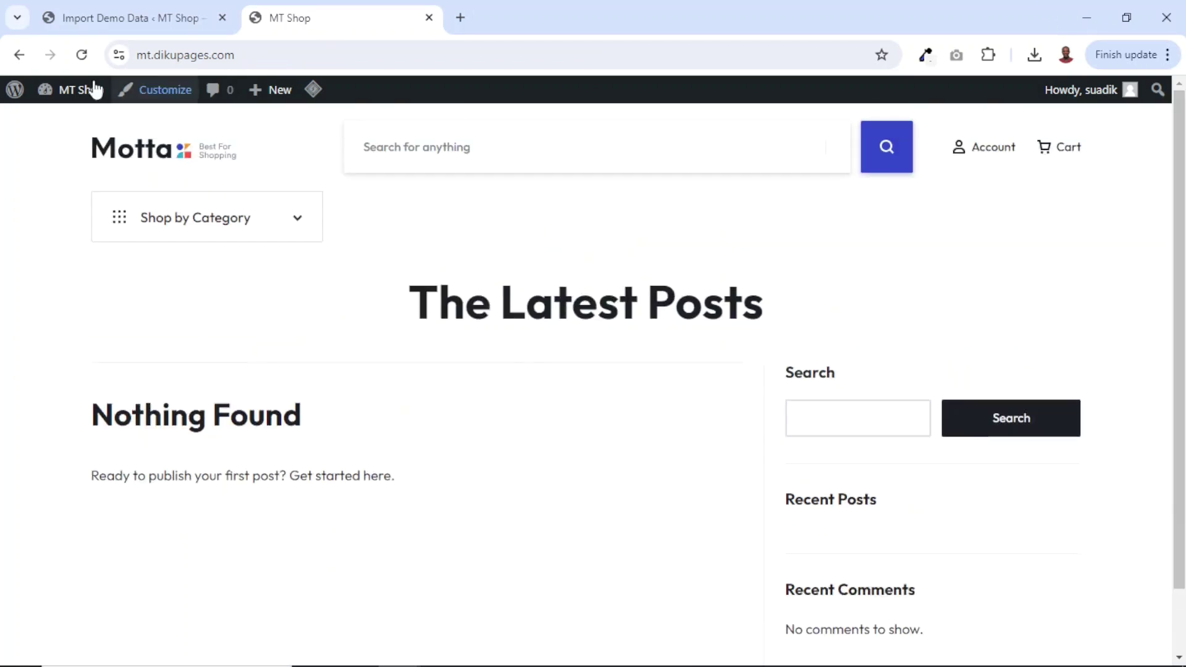
{"action": "left_click", "coordinate": [83, 55]}
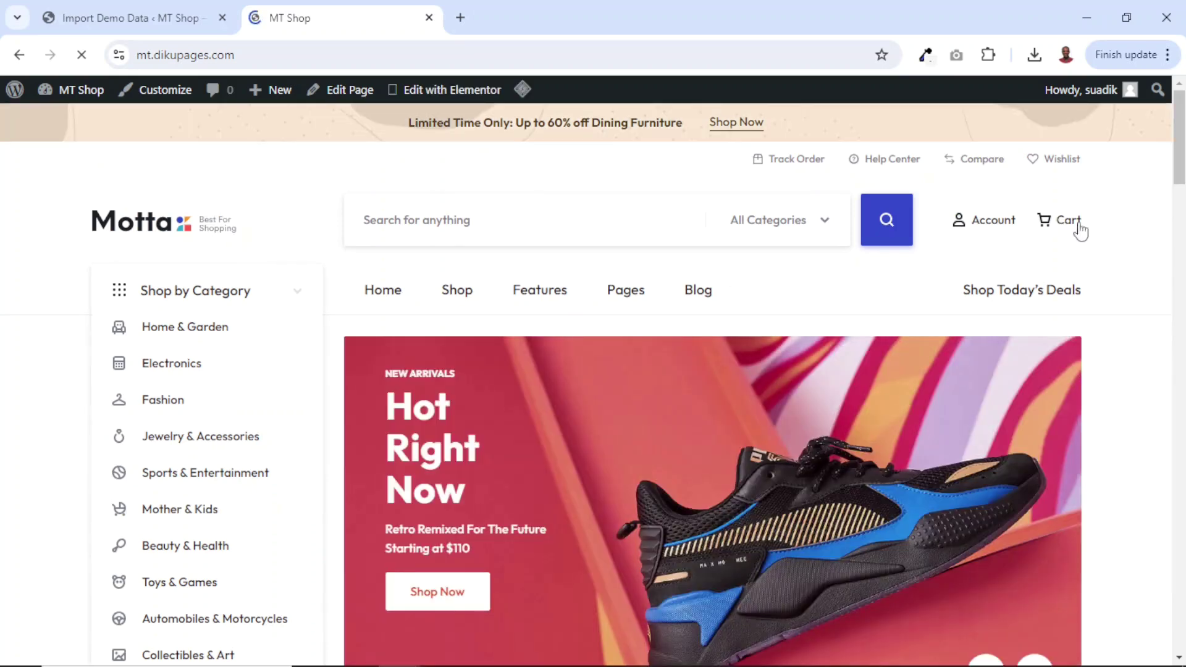
Step: Scroll down the homepage, dismiss the 15% off signup popup, and return to the top
{"action": "scroll", "coordinate": [593, 370], "scroll_direction": "down", "scroll_amount": 1}
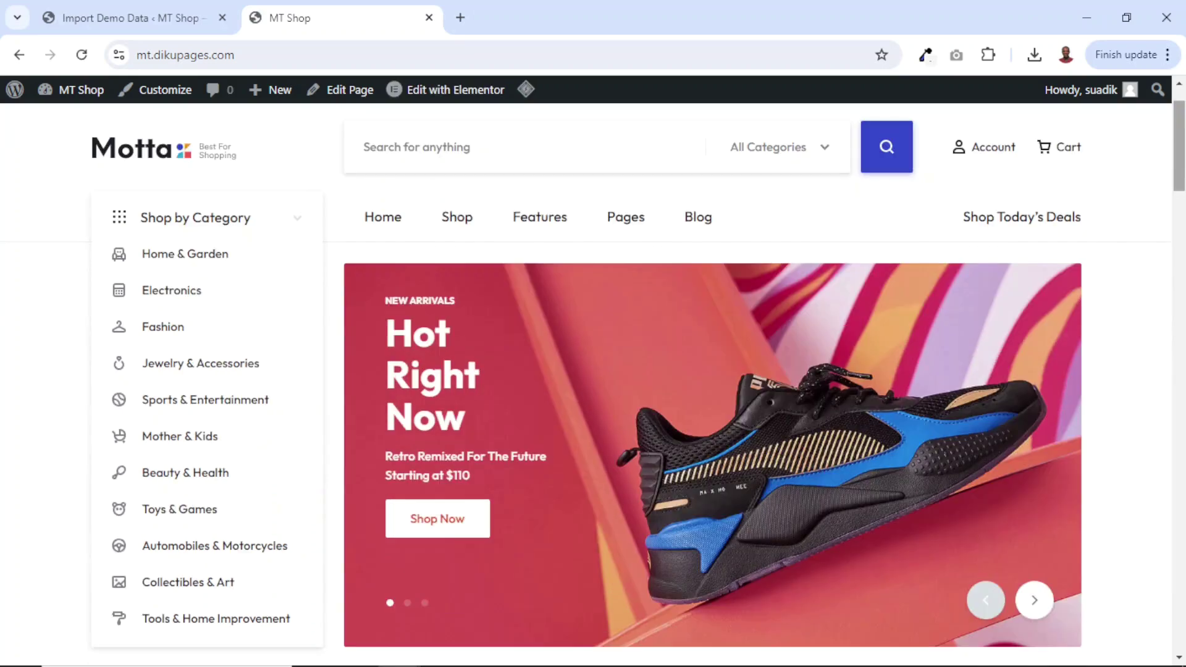
{"action": "scroll", "coordinate": [593, 383], "scroll_direction": "down", "scroll_amount": 10}
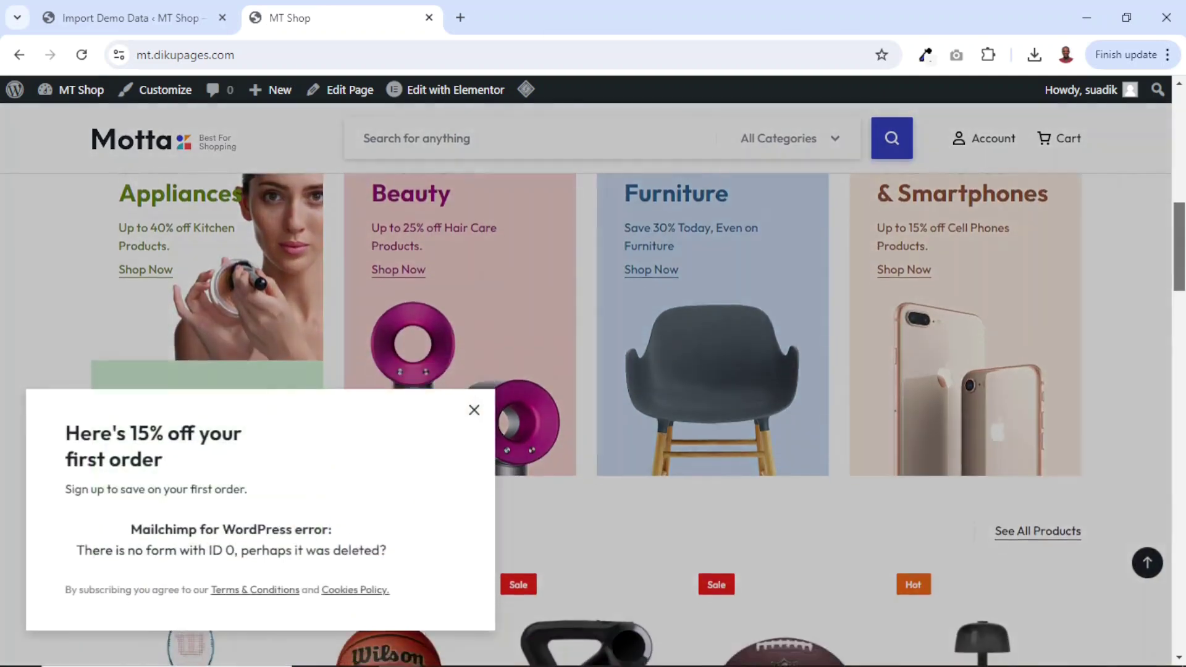
{"action": "scroll", "coordinate": [634, 464], "scroll_direction": "down", "scroll_amount": 5}
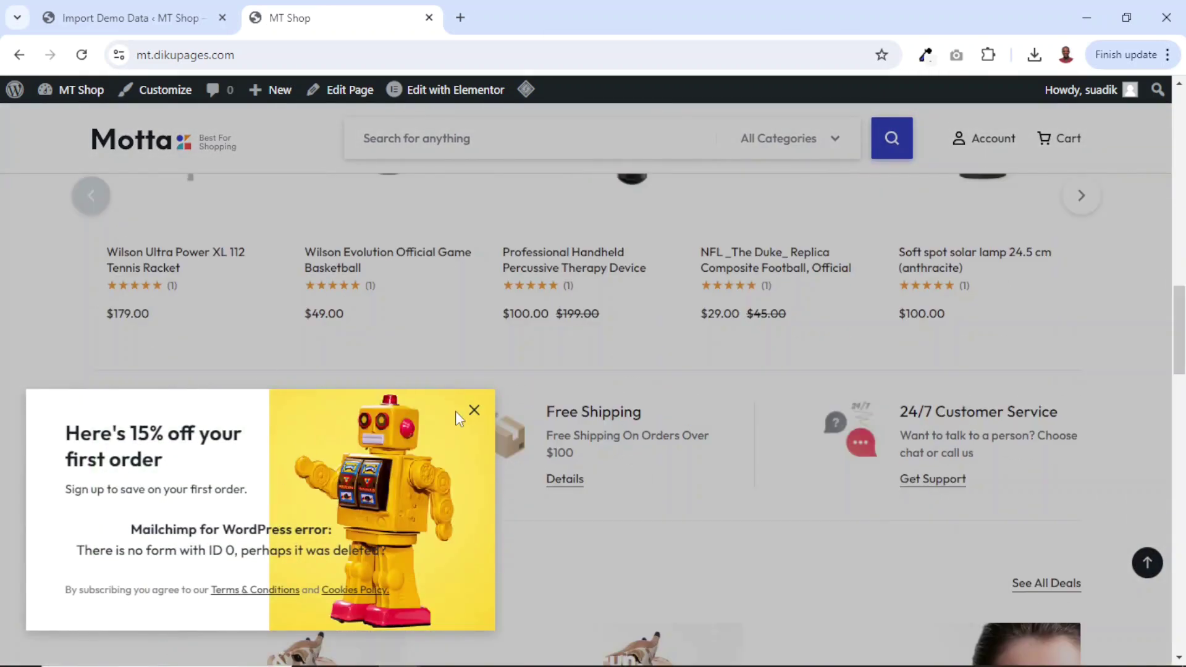
{"action": "left_click", "coordinate": [473, 410]}
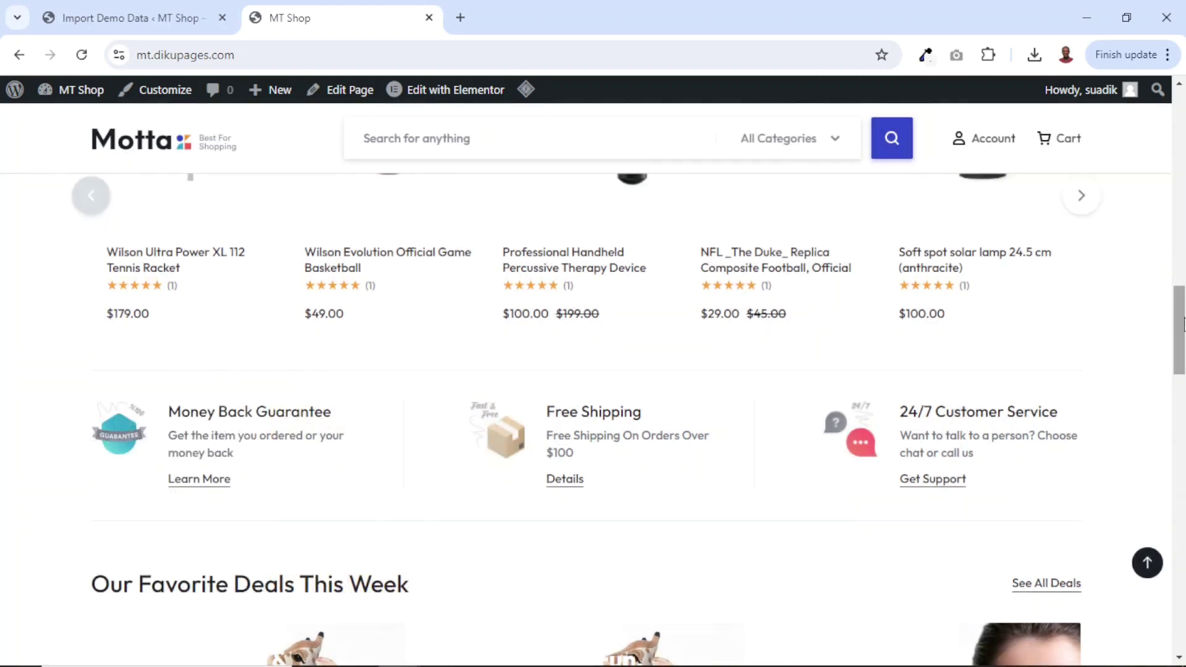
{"action": "scroll", "coordinate": [561, 413], "scroll_direction": "down", "scroll_amount": 7}
{"action": "scroll", "coordinate": [586, 420], "scroll_direction": "down", "scroll_amount": 15}
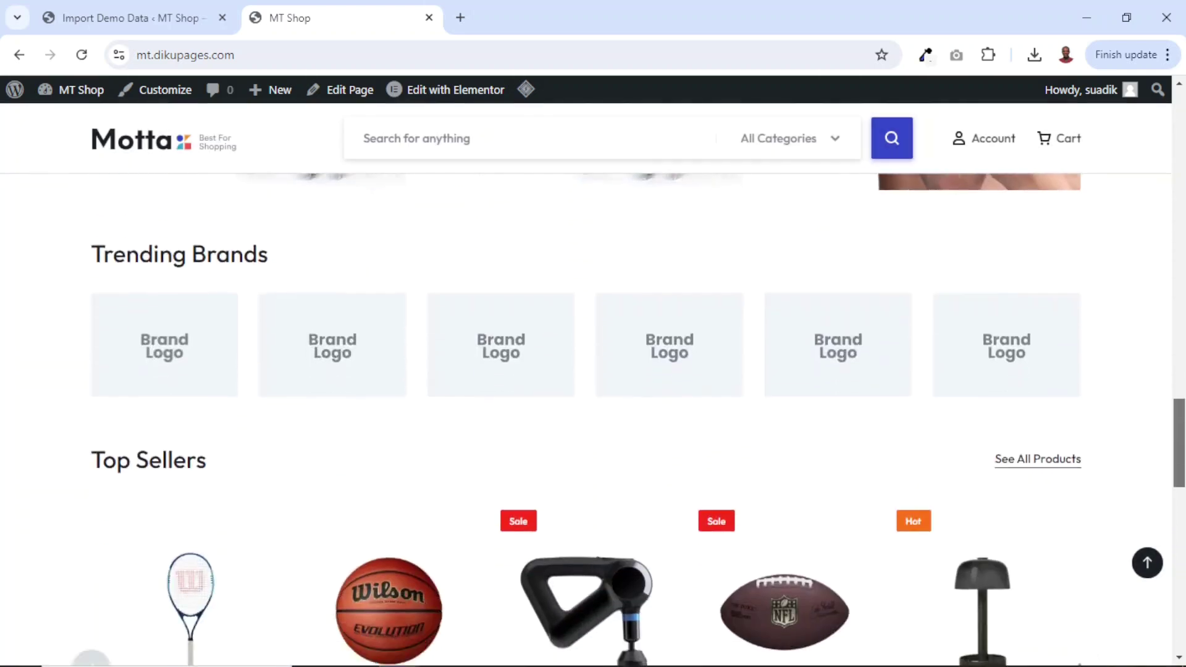
{"action": "scroll", "coordinate": [586, 420], "scroll_direction": "down", "scroll_amount": 6}
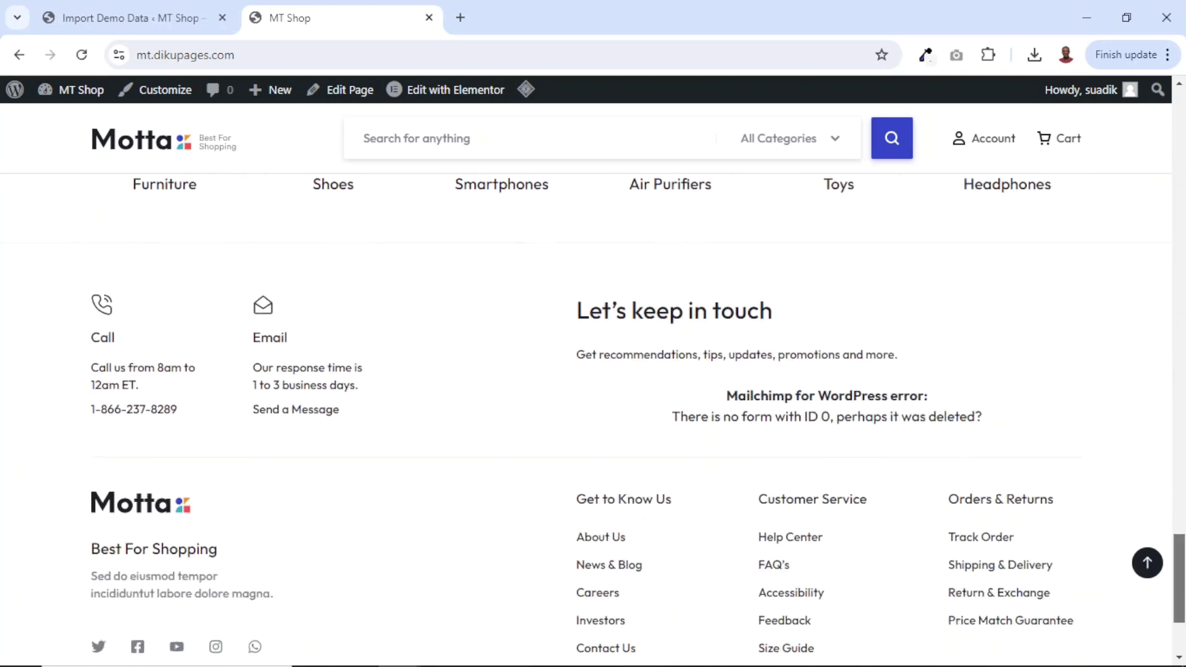
{"action": "left_click", "coordinate": [1147, 562]}
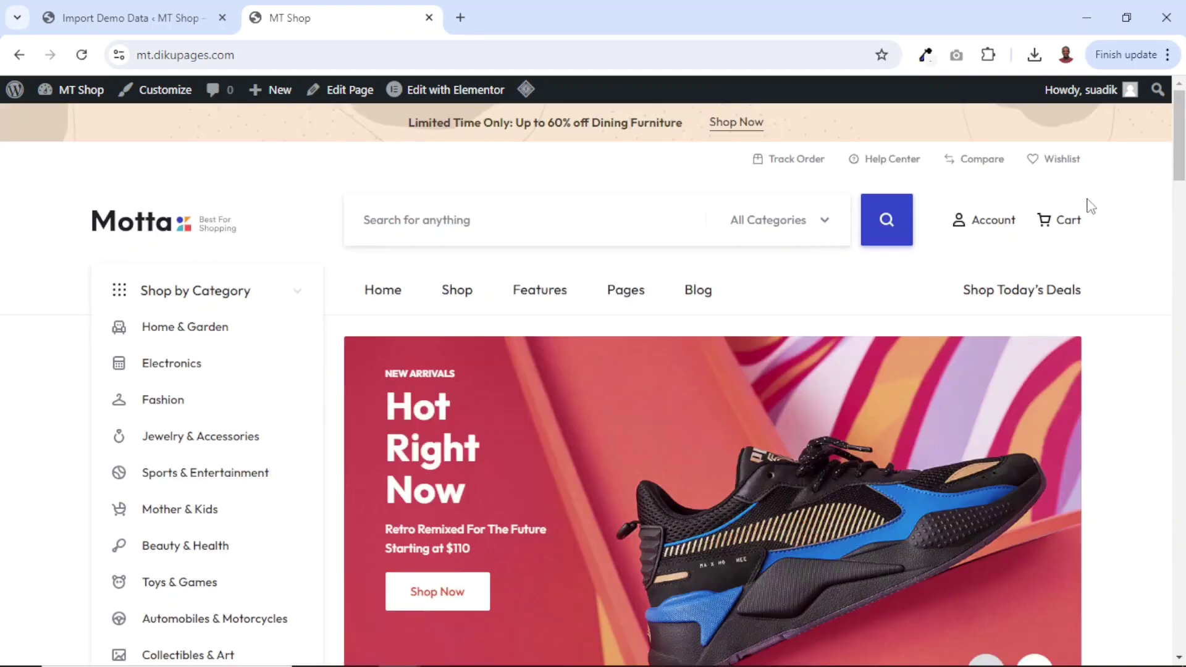
{"action": "left_click_drag", "start_coordinate": [406, 128], "coordinate": [897, 130]}
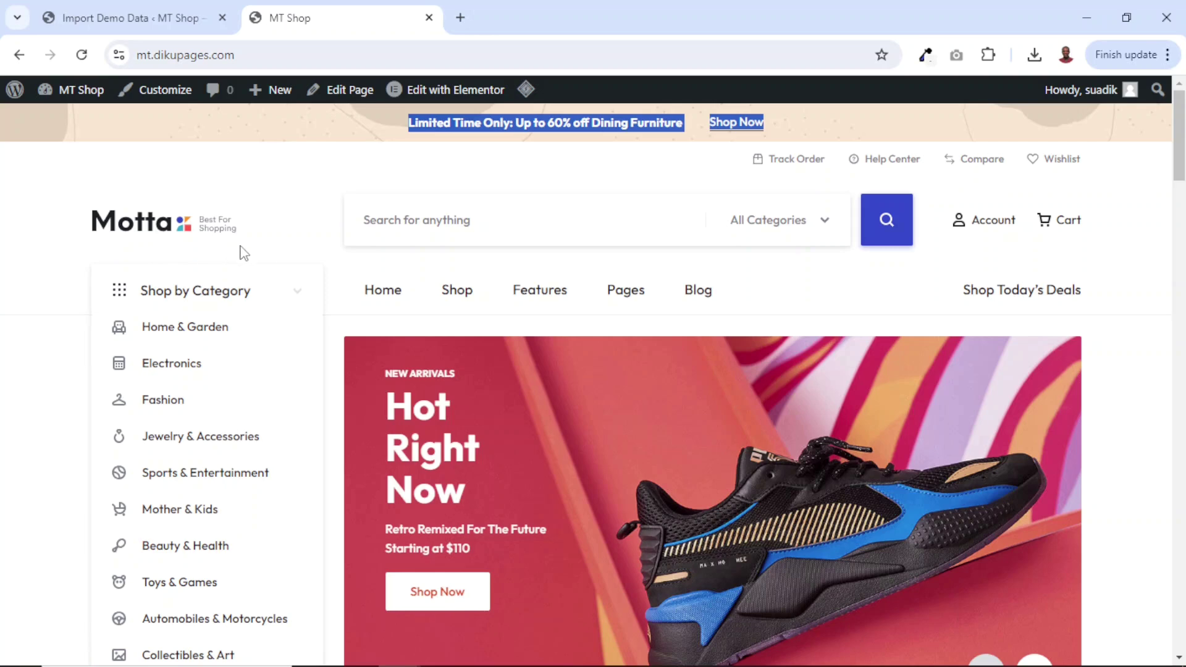
{"action": "left_click", "coordinate": [504, 223]}
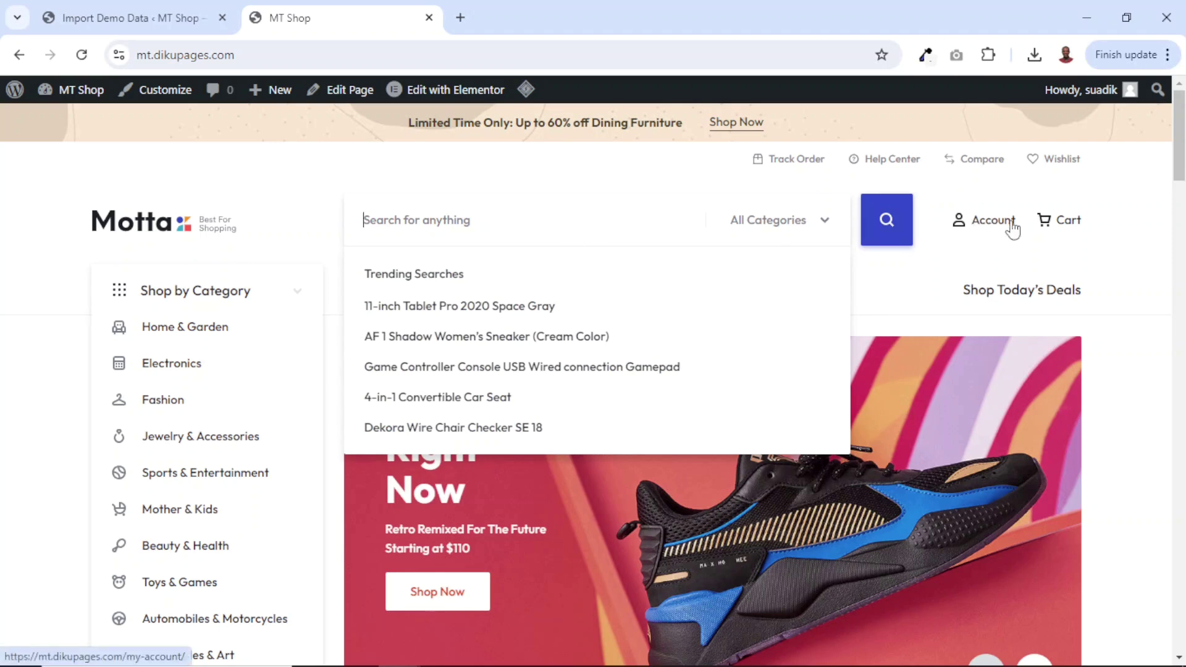
{"action": "left_click", "coordinate": [620, 283]}
{"action": "left_click", "coordinate": [445, 230]}
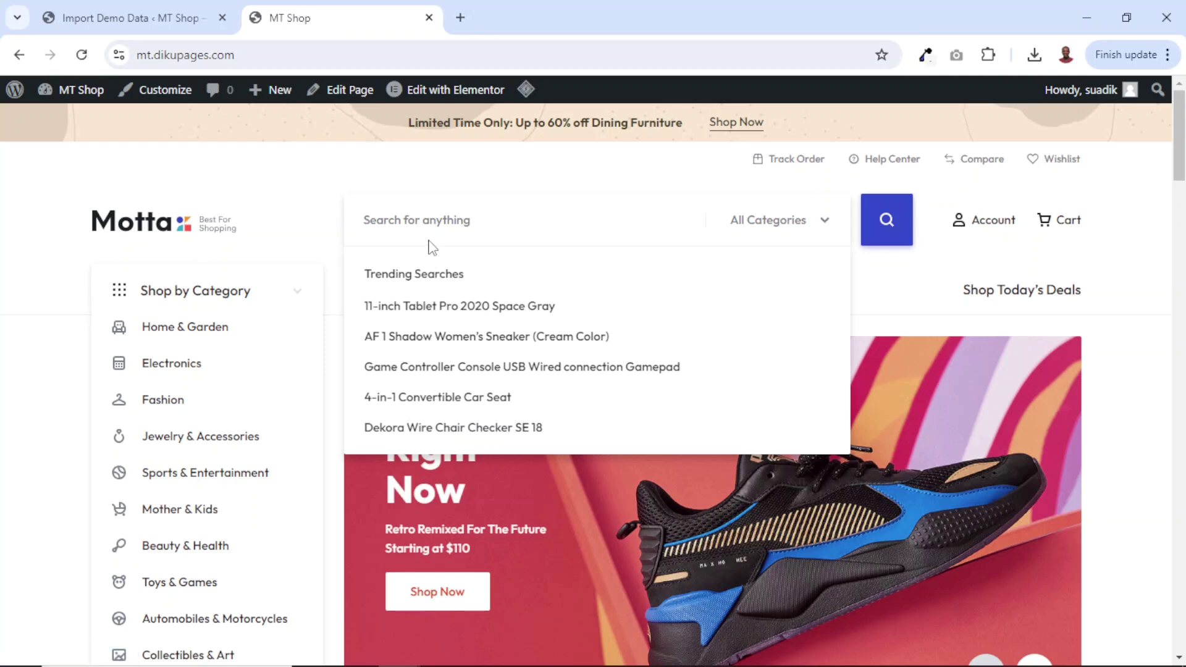
{"action": "left_click", "coordinate": [393, 168]}
{"action": "scroll", "coordinate": [21, 346], "scroll_direction": "down", "scroll_amount": 2}
{"action": "scroll", "coordinate": [21, 347], "scroll_direction": "up", "scroll_amount": 2}
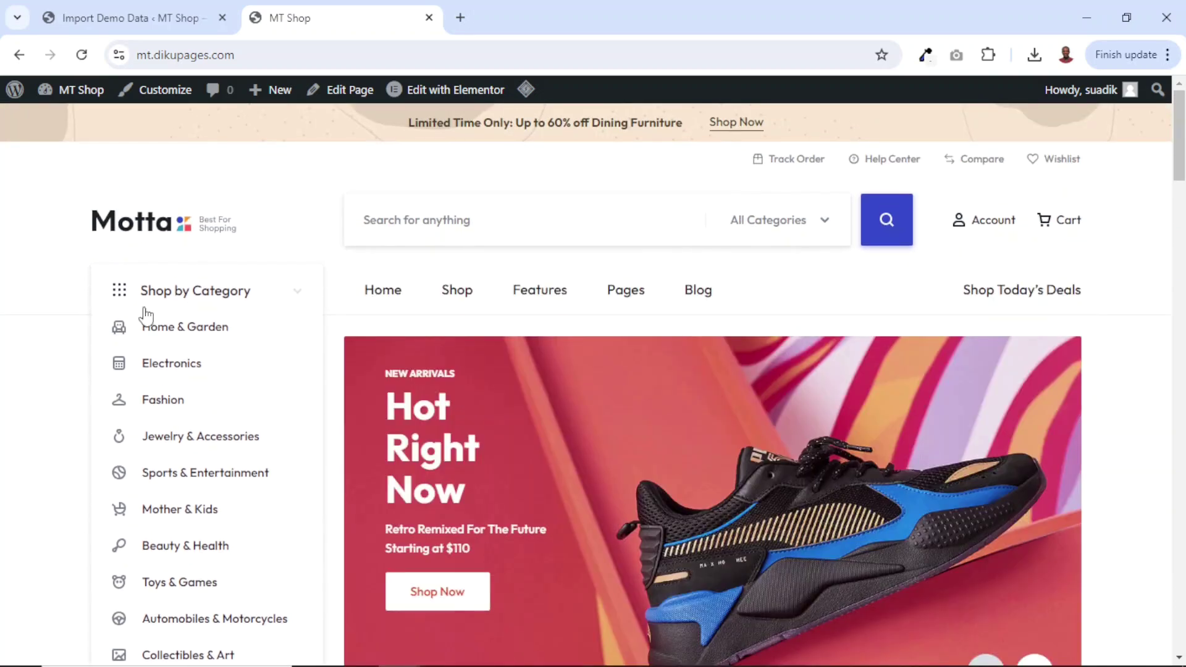
{"action": "scroll", "coordinate": [189, 492], "scroll_direction": "down", "scroll_amount": 5}
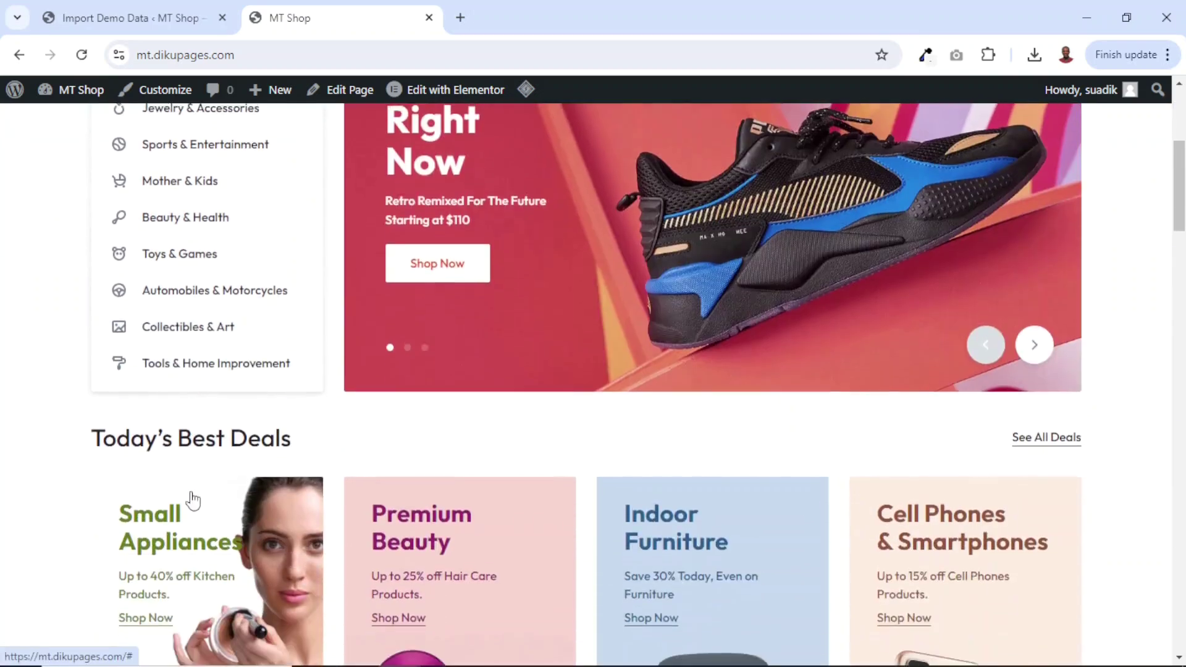
{"action": "scroll", "coordinate": [193, 500], "scroll_direction": "up", "scroll_amount": 5}
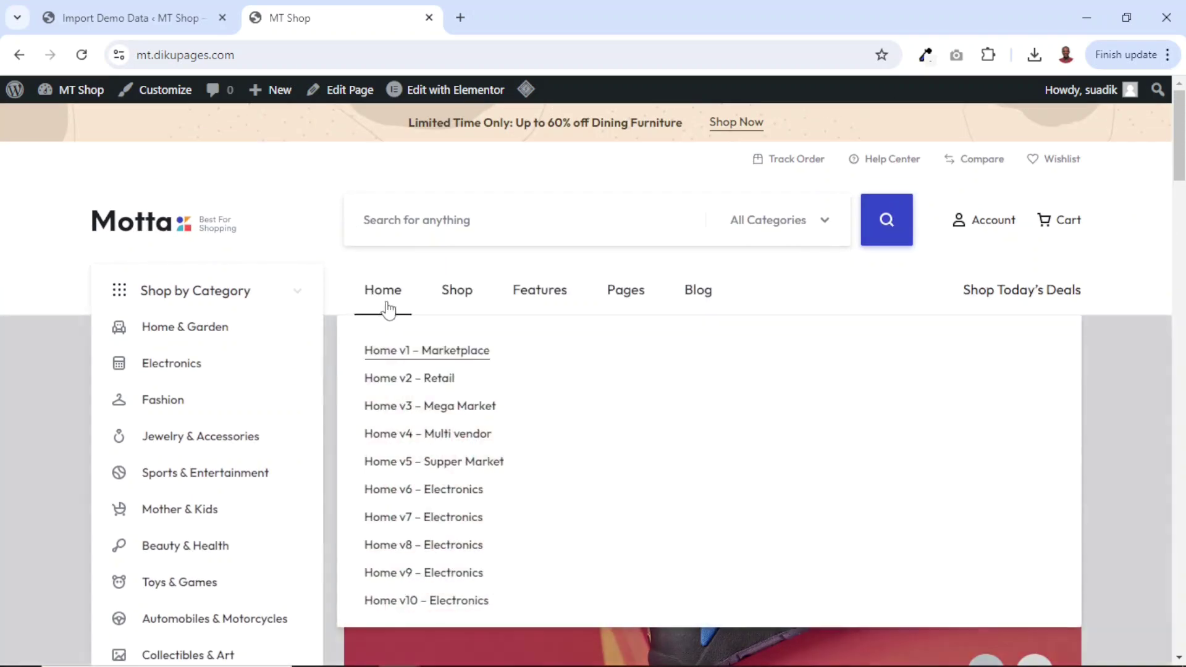
{"action": "mouse_move", "coordinate": [473, 302]}
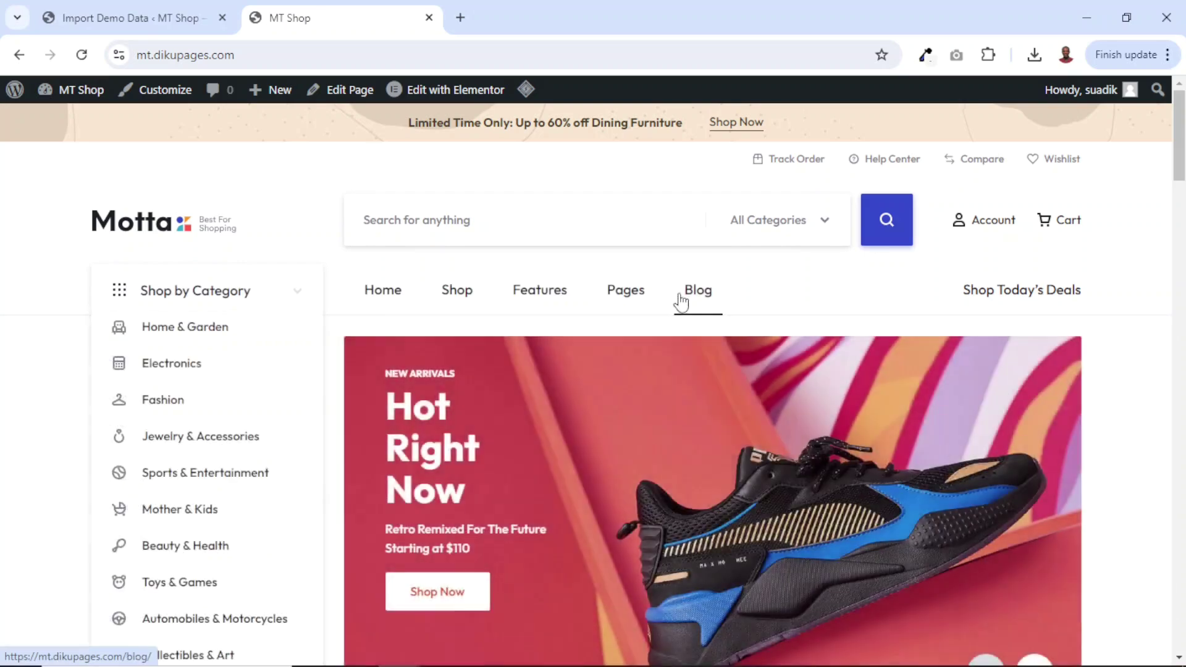
Step: Advance the homepage hero slider to its third slide
{"action": "scroll", "coordinate": [1105, 535], "scroll_direction": "down", "scroll_amount": 2}
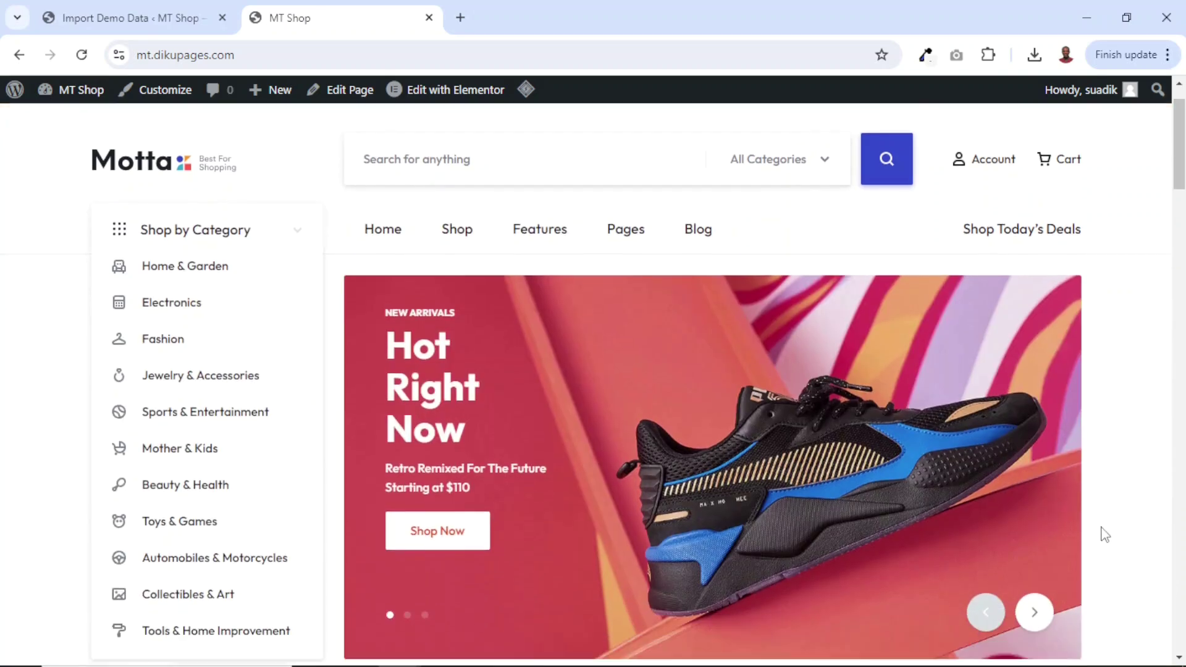
{"action": "scroll", "coordinate": [1105, 535], "scroll_direction": "down", "scroll_amount": 2}
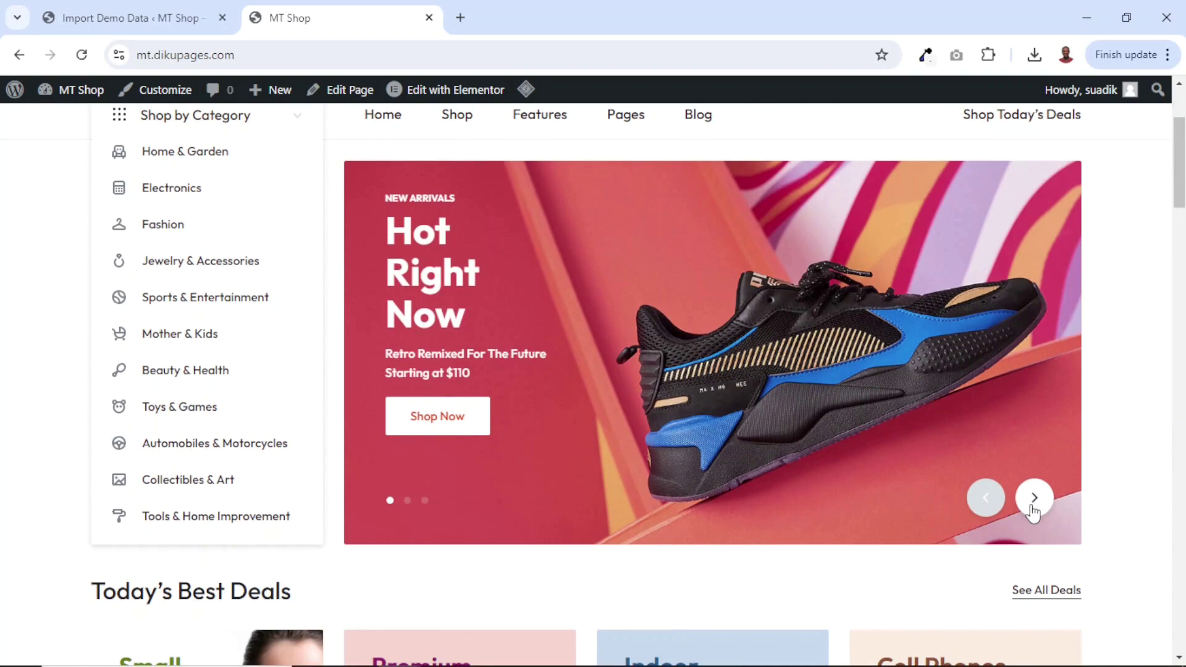
{"action": "left_click", "coordinate": [1031, 506]}
{"action": "left_click", "coordinate": [1032, 506]}
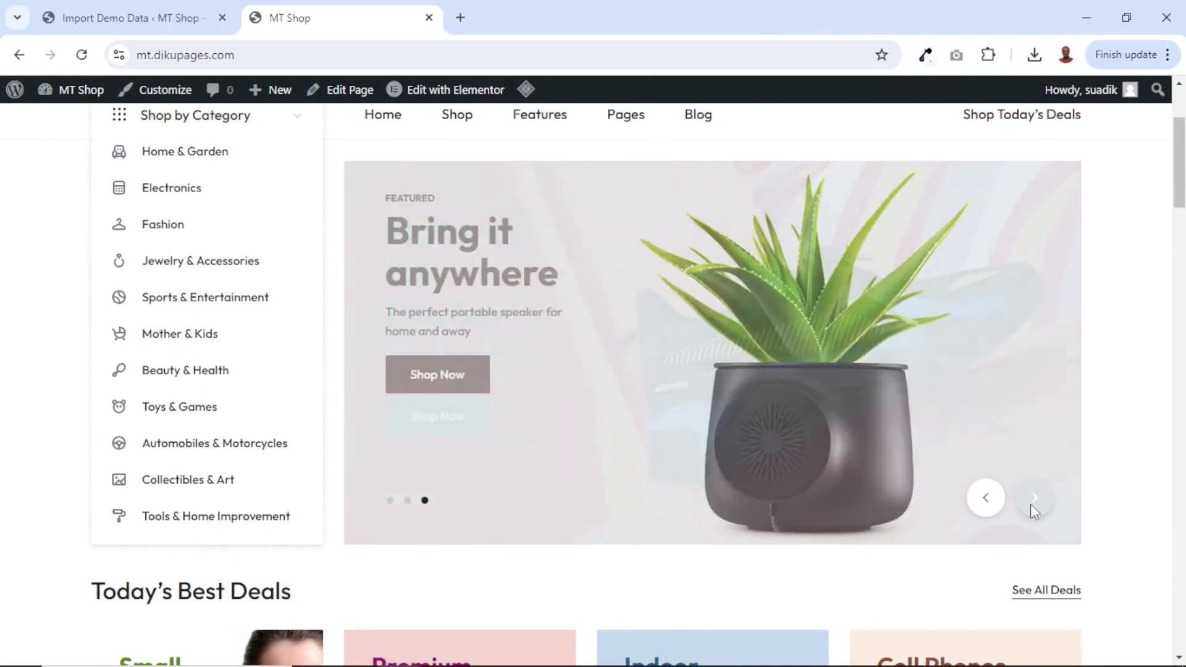
Step: Scroll through the deals, categories and footer sections, then return to the top
{"action": "scroll", "coordinate": [752, 611], "scroll_direction": "down", "scroll_amount": 7}
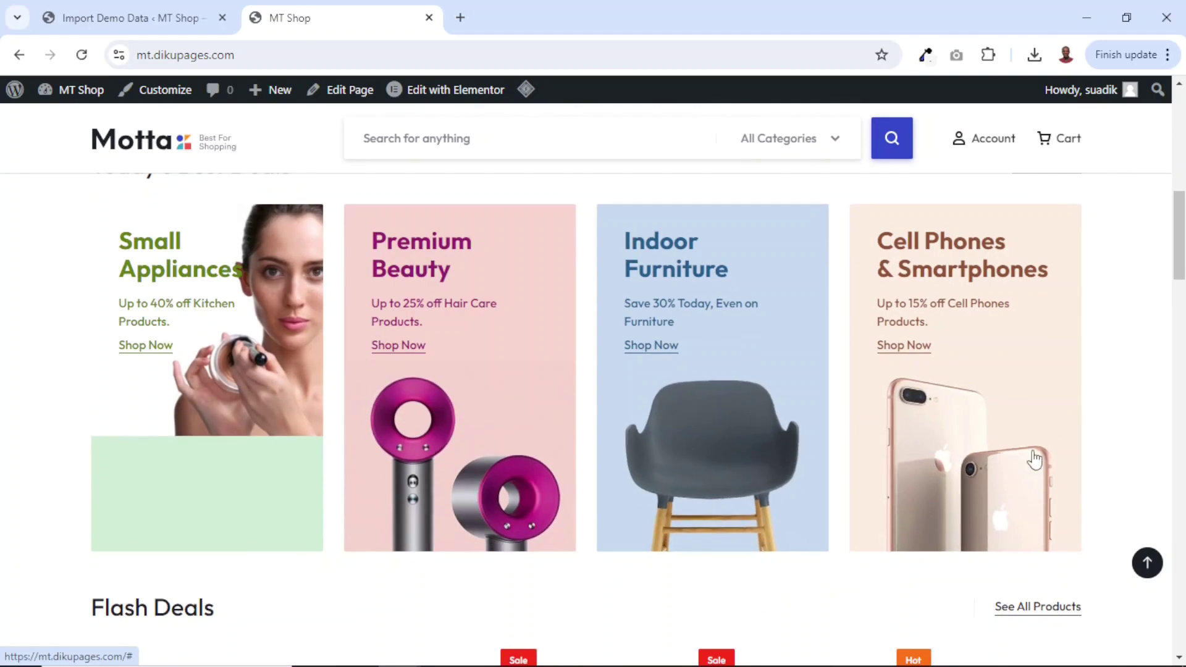
{"action": "scroll", "coordinate": [1035, 460], "scroll_direction": "down", "scroll_amount": 6}
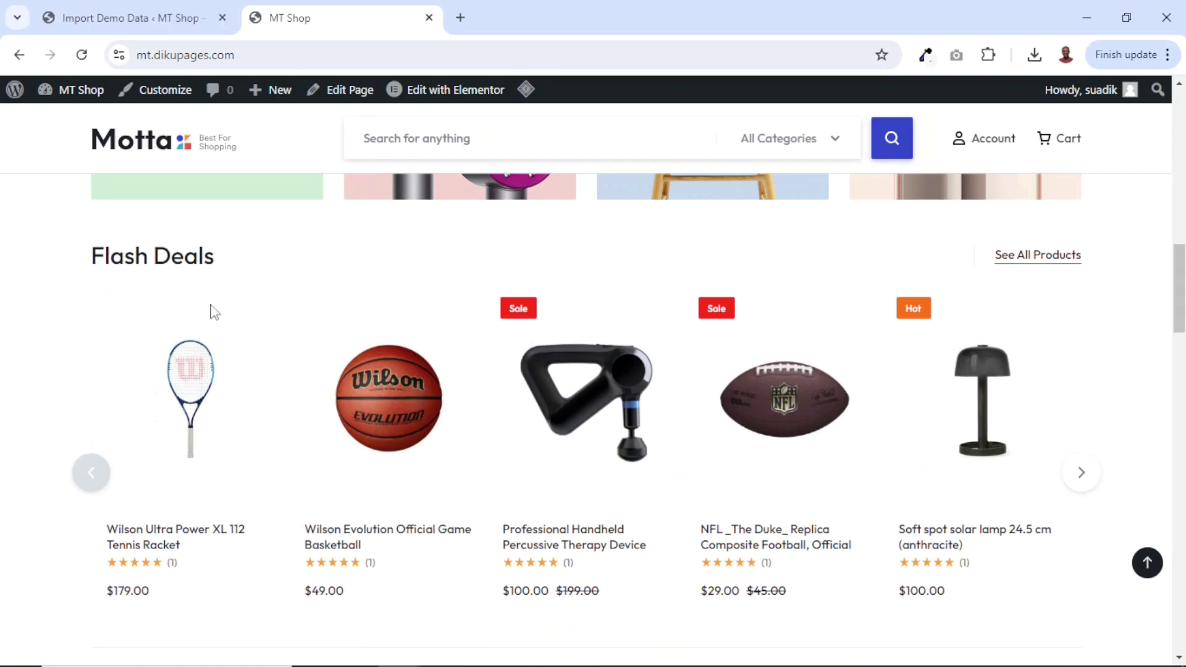
{"action": "scroll", "coordinate": [529, 482], "scroll_direction": "down", "scroll_amount": 3}
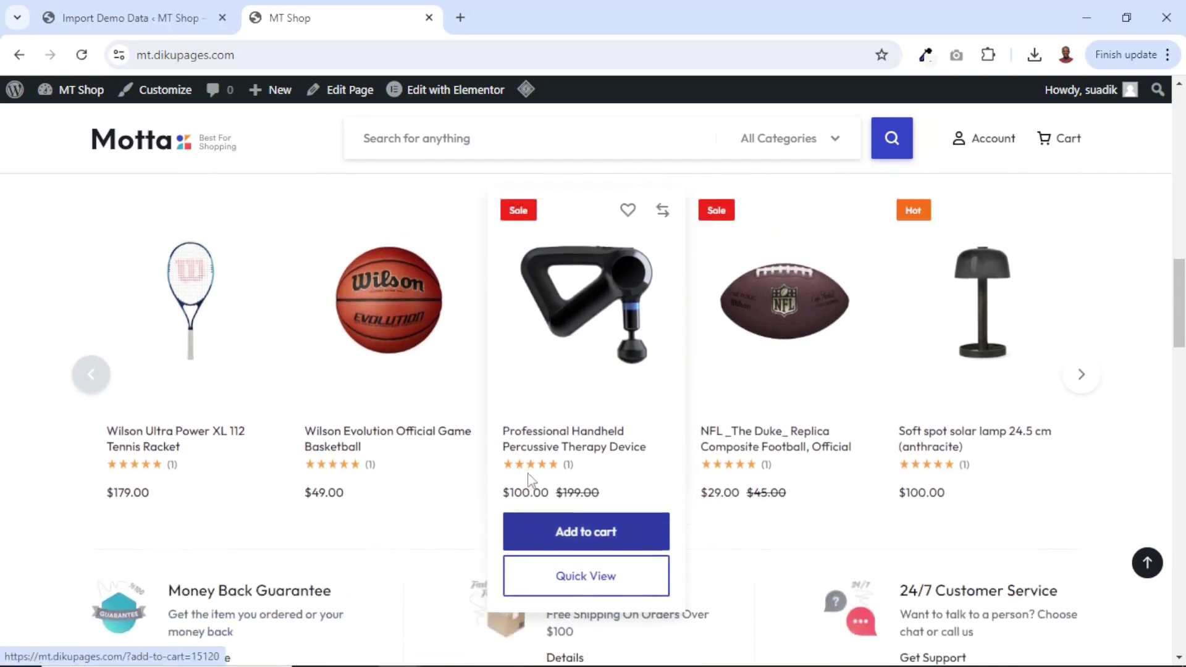
{"action": "scroll", "coordinate": [438, 462], "scroll_direction": "up", "scroll_amount": 4}
{"action": "scroll", "coordinate": [743, 480], "scroll_direction": "down", "scroll_amount": 8}
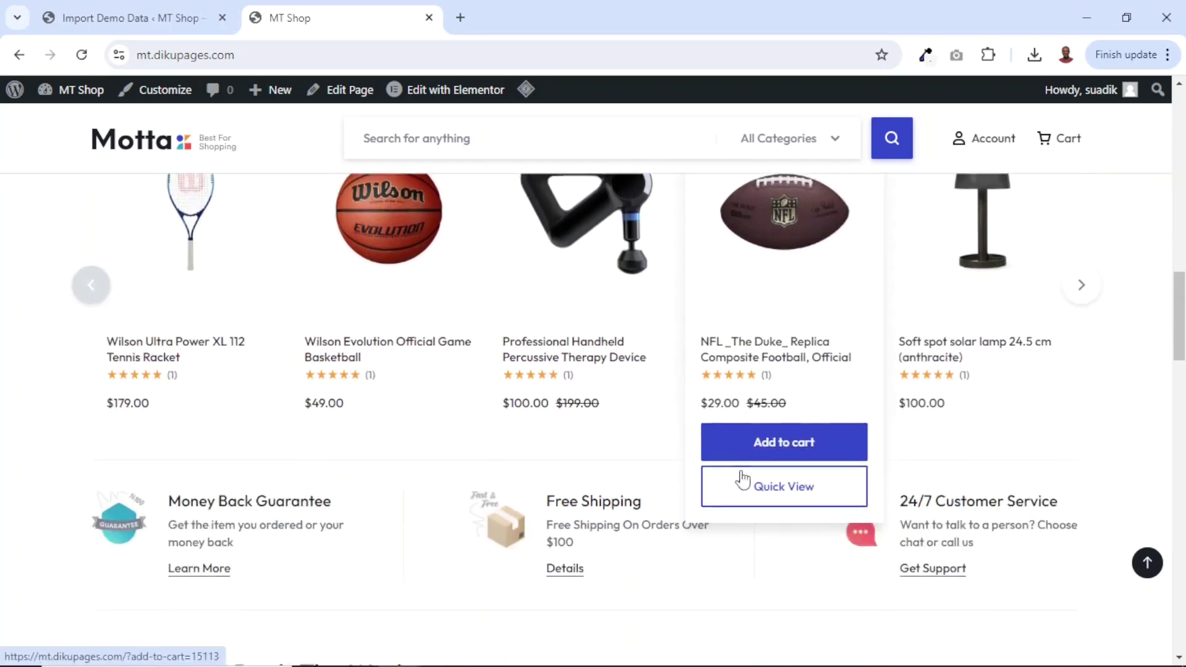
{"action": "scroll", "coordinate": [742, 480], "scroll_direction": "down", "scroll_amount": 10}
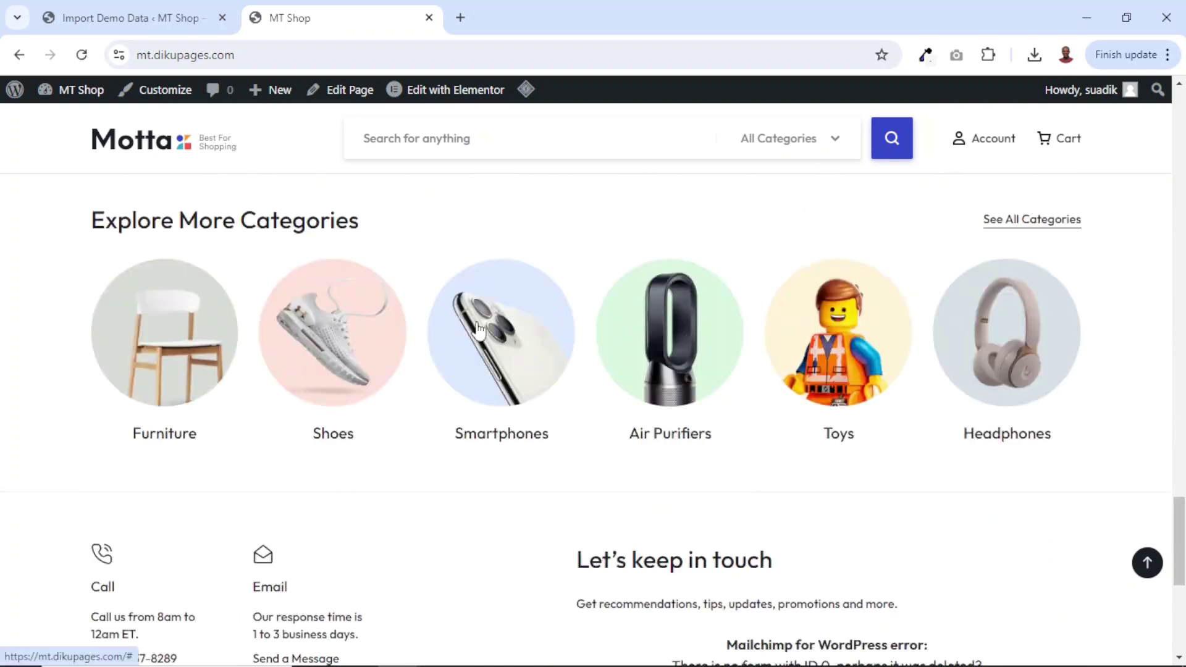
{"action": "scroll", "coordinate": [875, 497], "scroll_direction": "down", "scroll_amount": 6}
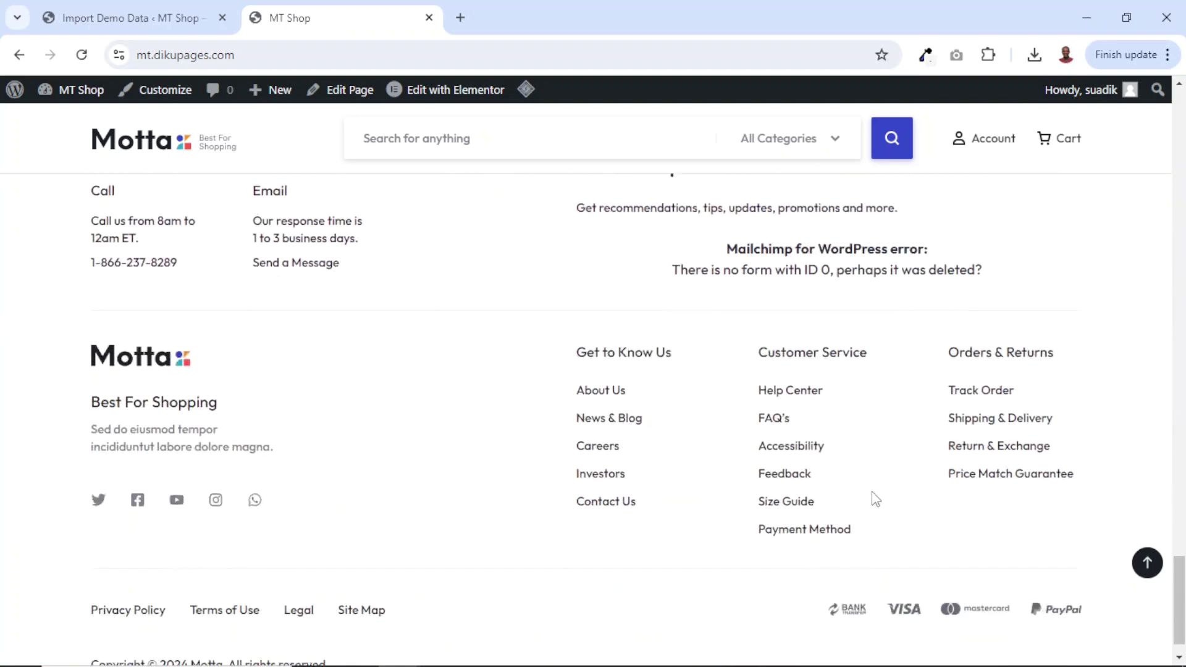
{"action": "scroll", "coordinate": [876, 499], "scroll_direction": "up", "scroll_amount": 12}
{"action": "scroll", "coordinate": [876, 499], "scroll_direction": "up", "scroll_amount": 15}
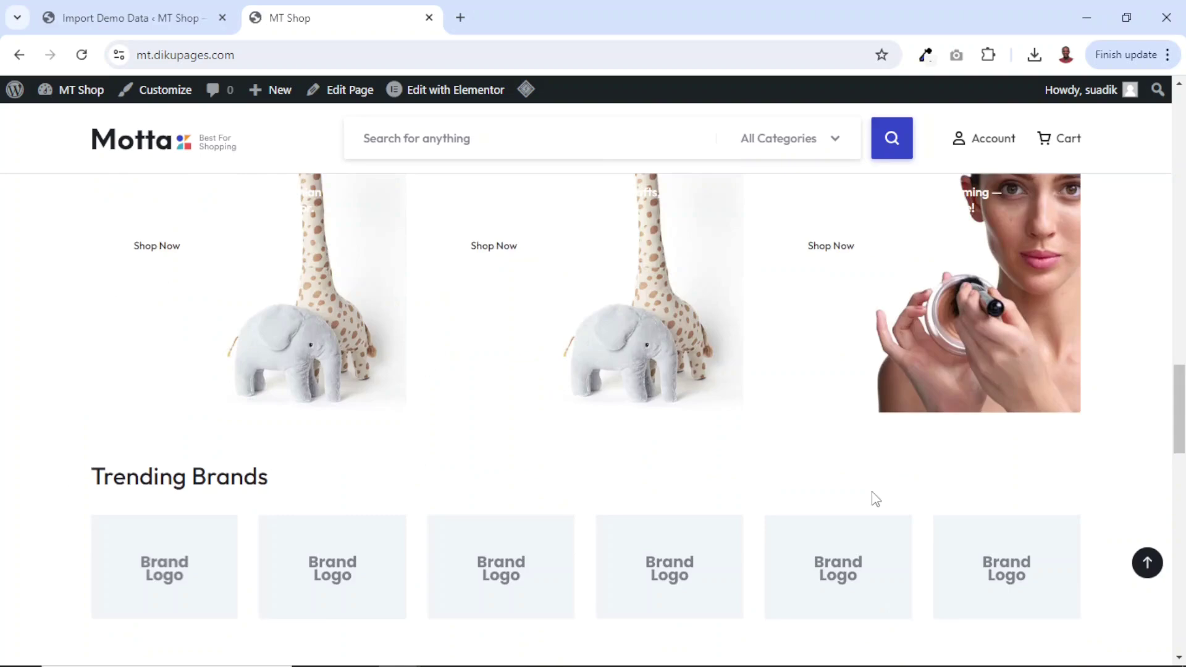
{"action": "scroll", "coordinate": [873, 500], "scroll_direction": "down", "scroll_amount": 20}
{"action": "left_click", "coordinate": [1147, 562]}
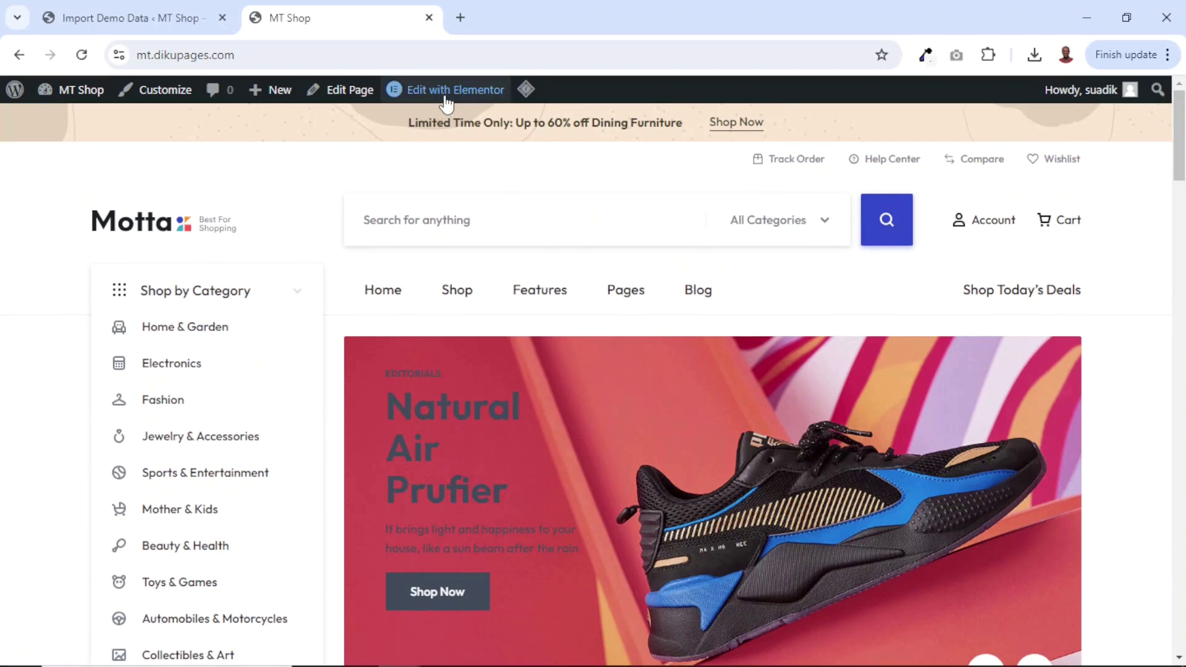
Step: Reveal the Shop menu's pages: Shop v1–v4, Product Page v1–v6 and Product Card variants
{"action": "mouse_move", "coordinate": [454, 103]}
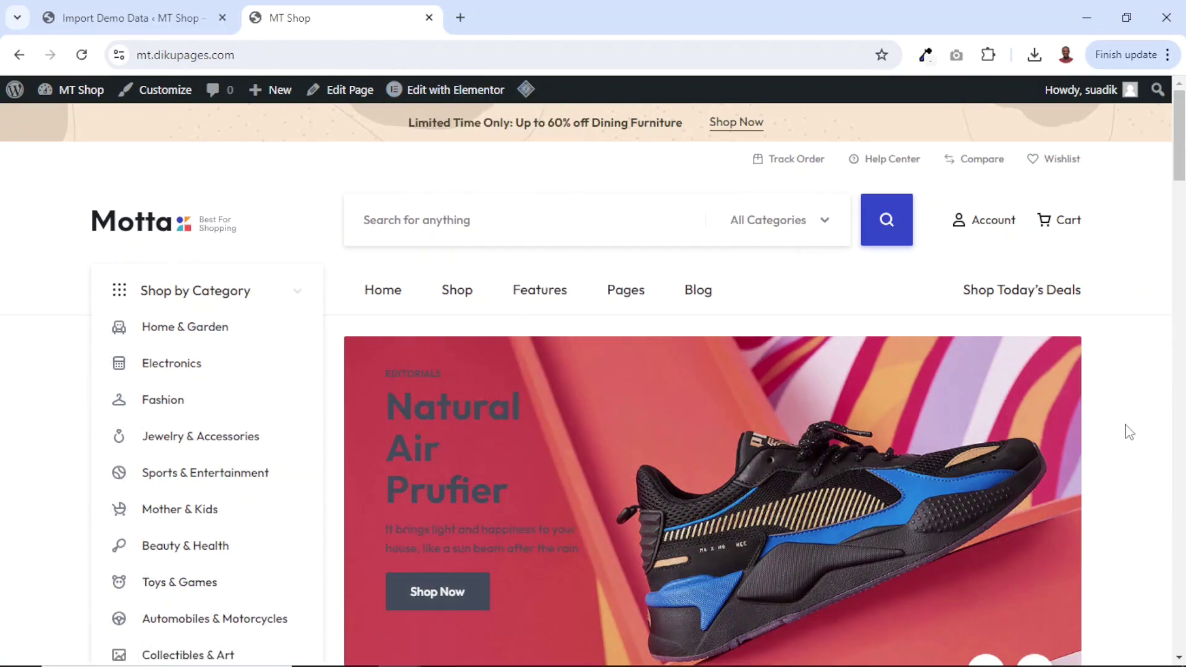
{"action": "scroll", "coordinate": [1125, 429], "scroll_direction": "down", "scroll_amount": 3}
{"action": "scroll", "coordinate": [780, 455], "scroll_direction": "up", "scroll_amount": 3}
{"action": "mouse_move", "coordinate": [529, 303]}
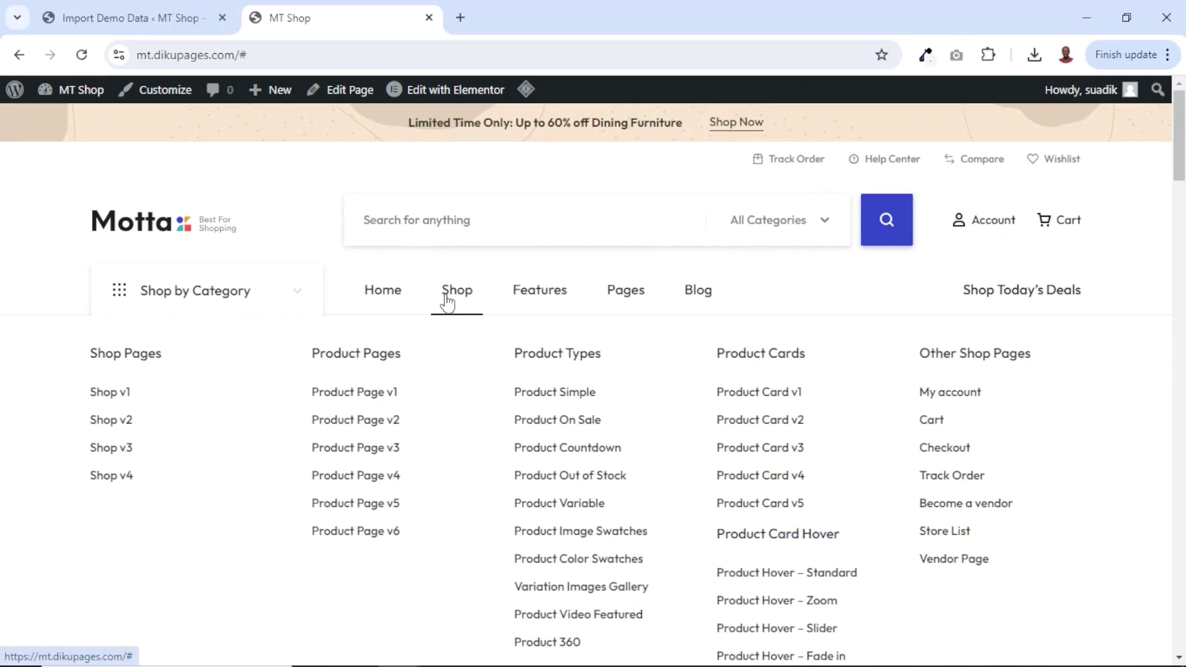
Step: Open the Shop page and browse its product grid and sidebar filters
{"action": "left_click", "coordinate": [447, 302]}
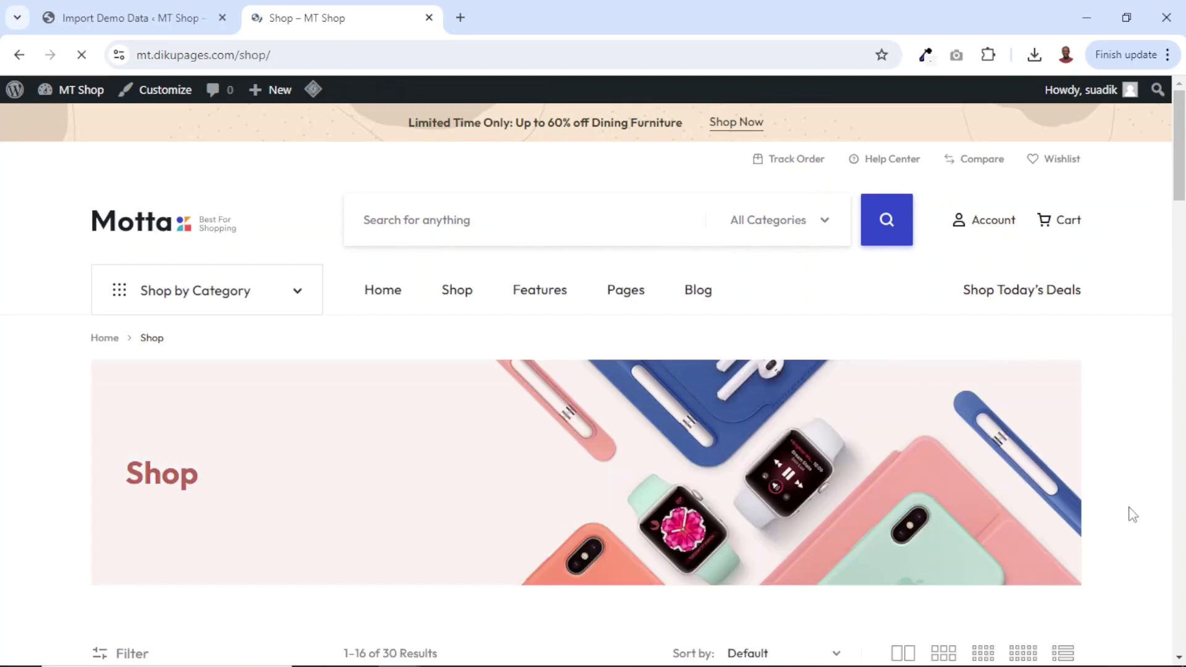
{"action": "scroll", "coordinate": [1117, 495], "scroll_direction": "down", "scroll_amount": 5}
{"action": "scroll", "coordinate": [1133, 515], "scroll_direction": "down", "scroll_amount": 3}
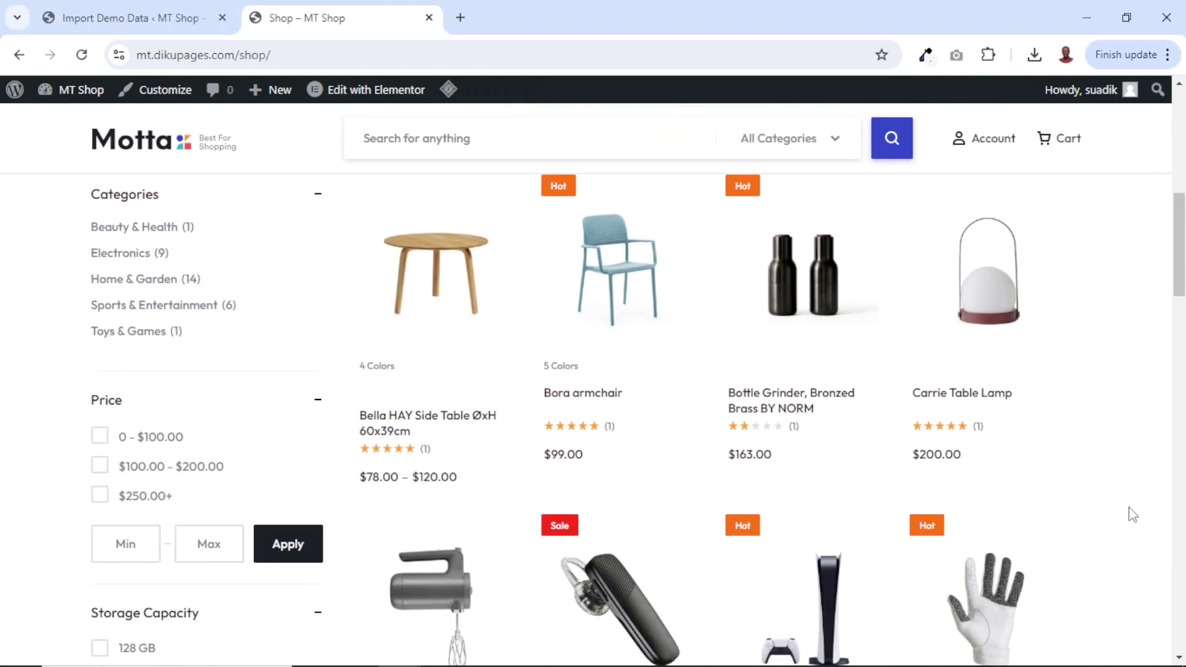
{"action": "scroll", "coordinate": [1132, 515], "scroll_direction": "up", "scroll_amount": 1}
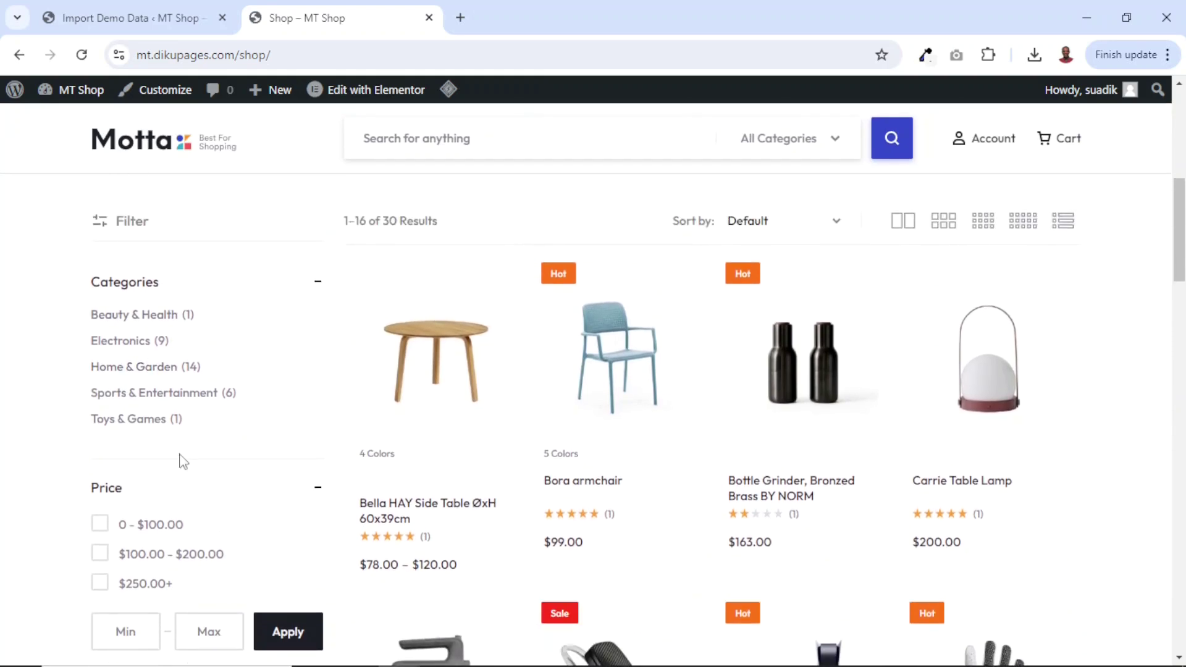
{"action": "scroll", "coordinate": [166, 480], "scroll_direction": "down", "scroll_amount": 3}
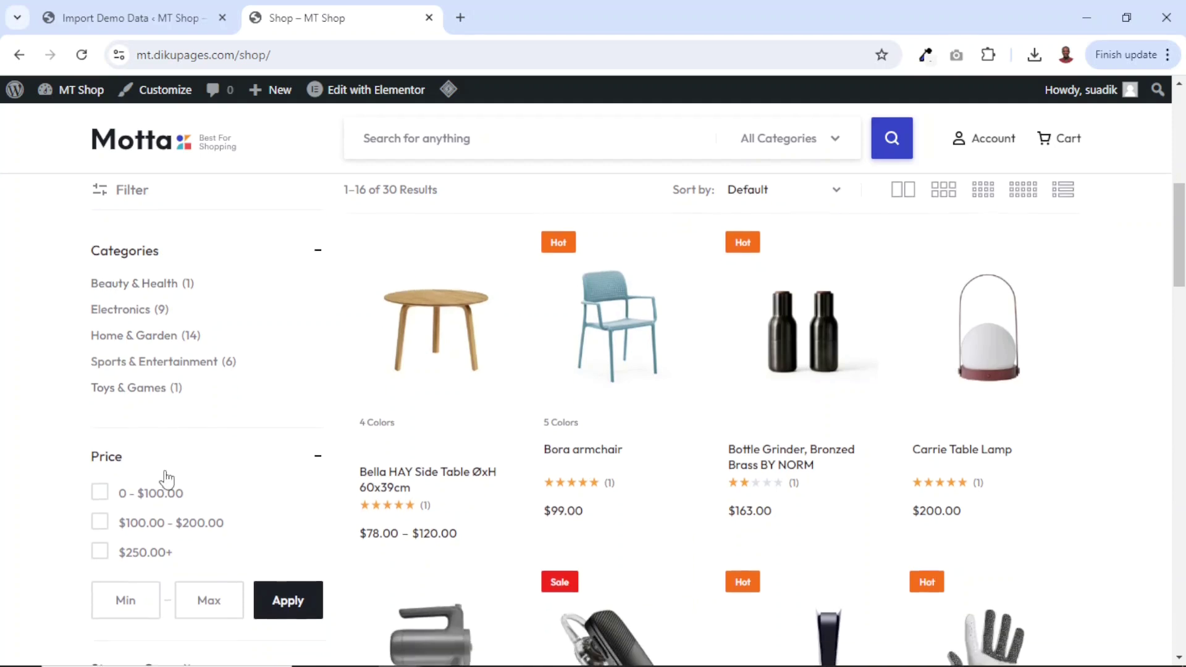
{"action": "scroll", "coordinate": [234, 545], "scroll_direction": "down", "scroll_amount": 2}
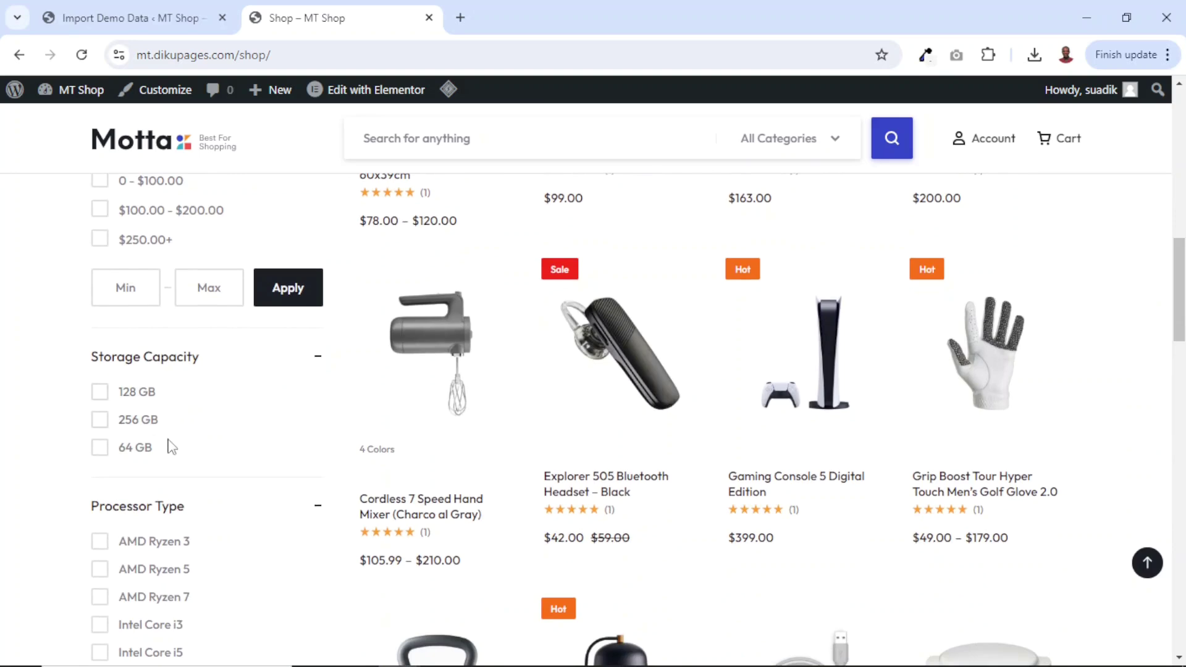
Step: Scroll until page 2 of products loads, then bring up the Gaming Console card's link options
{"action": "scroll", "coordinate": [287, 426], "scroll_direction": "down", "scroll_amount": 3}
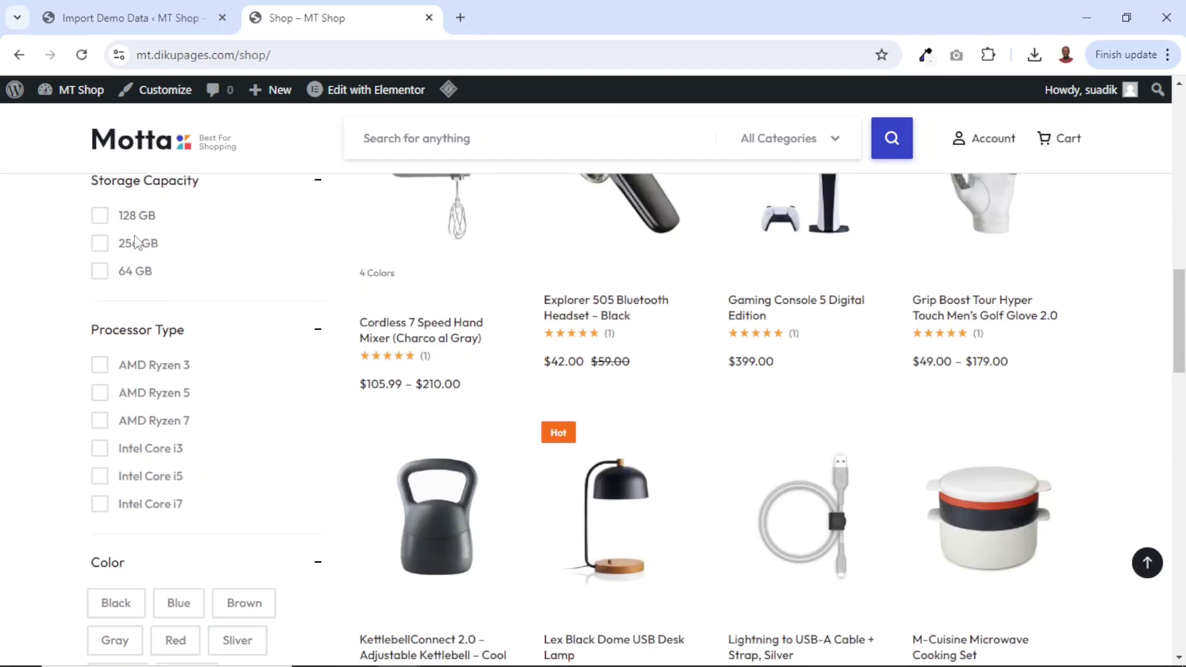
{"action": "scroll", "coordinate": [196, 344], "scroll_direction": "down", "scroll_amount": 8}
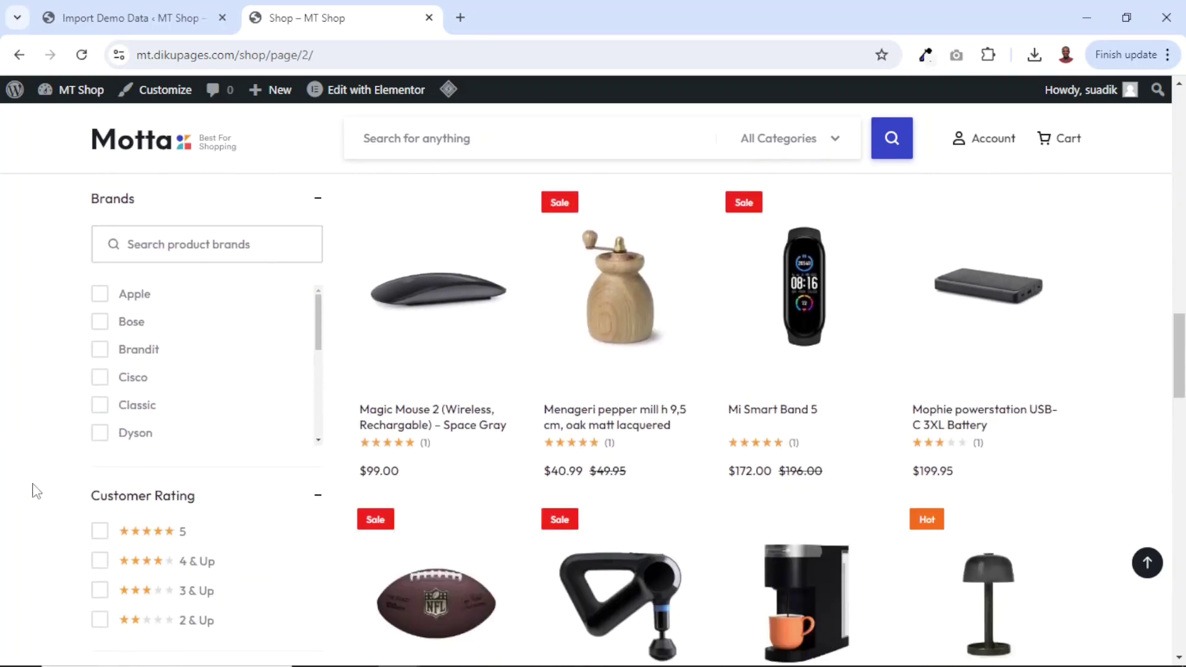
{"action": "scroll", "coordinate": [35, 491], "scroll_direction": "down", "scroll_amount": 3}
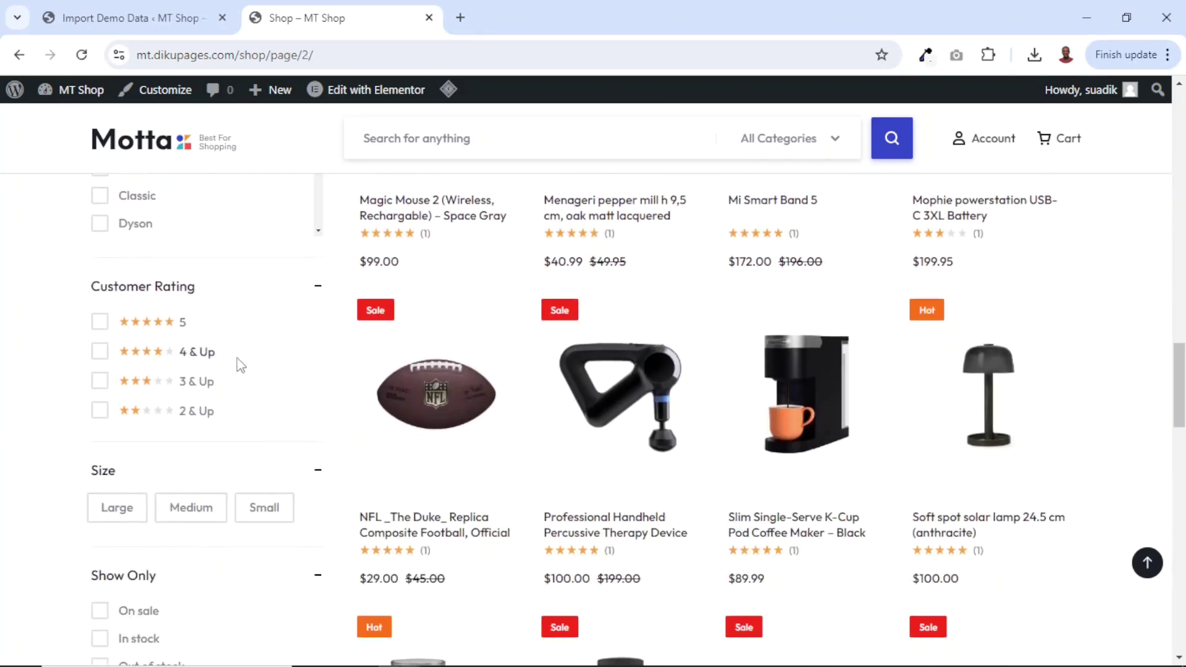
{"action": "scroll", "coordinate": [143, 366], "scroll_direction": "down", "scroll_amount": 2}
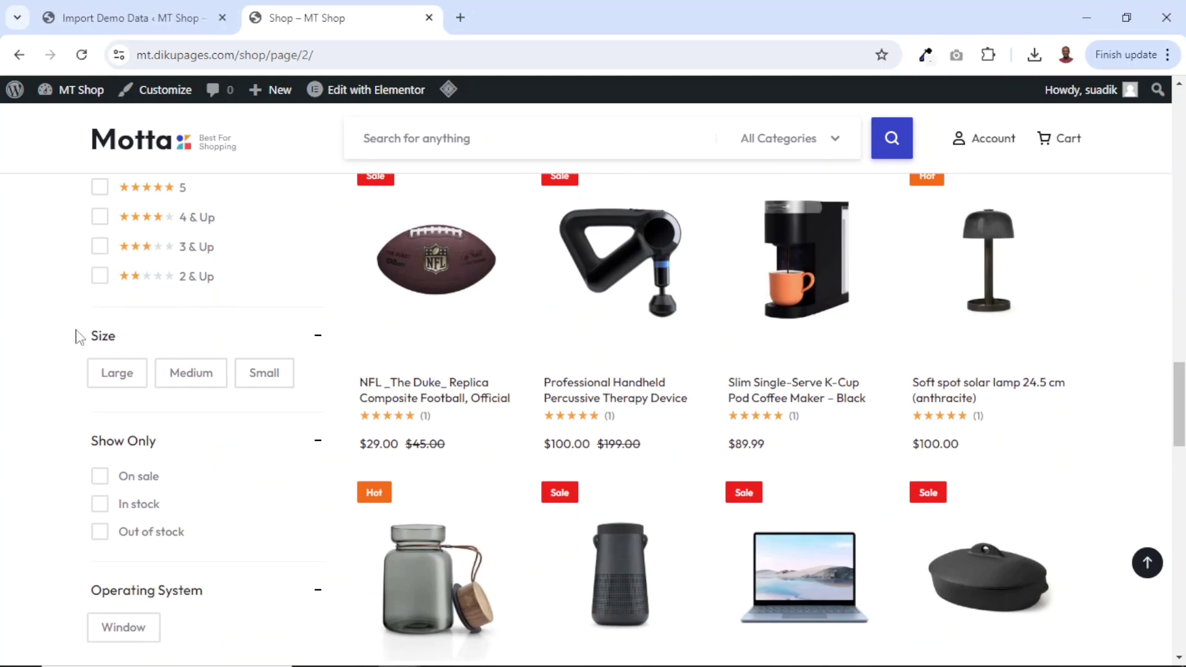
{"action": "scroll", "coordinate": [248, 457], "scroll_direction": "down", "scroll_amount": 14}
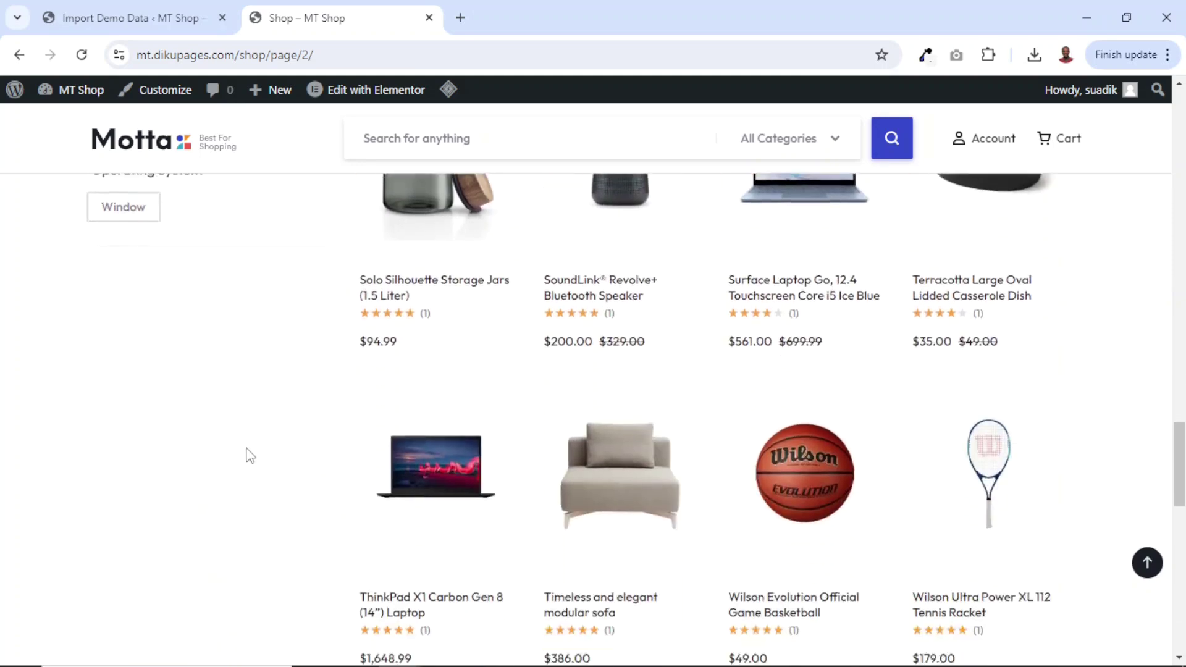
{"action": "scroll", "coordinate": [803, 371], "scroll_direction": "up", "scroll_amount": 6}
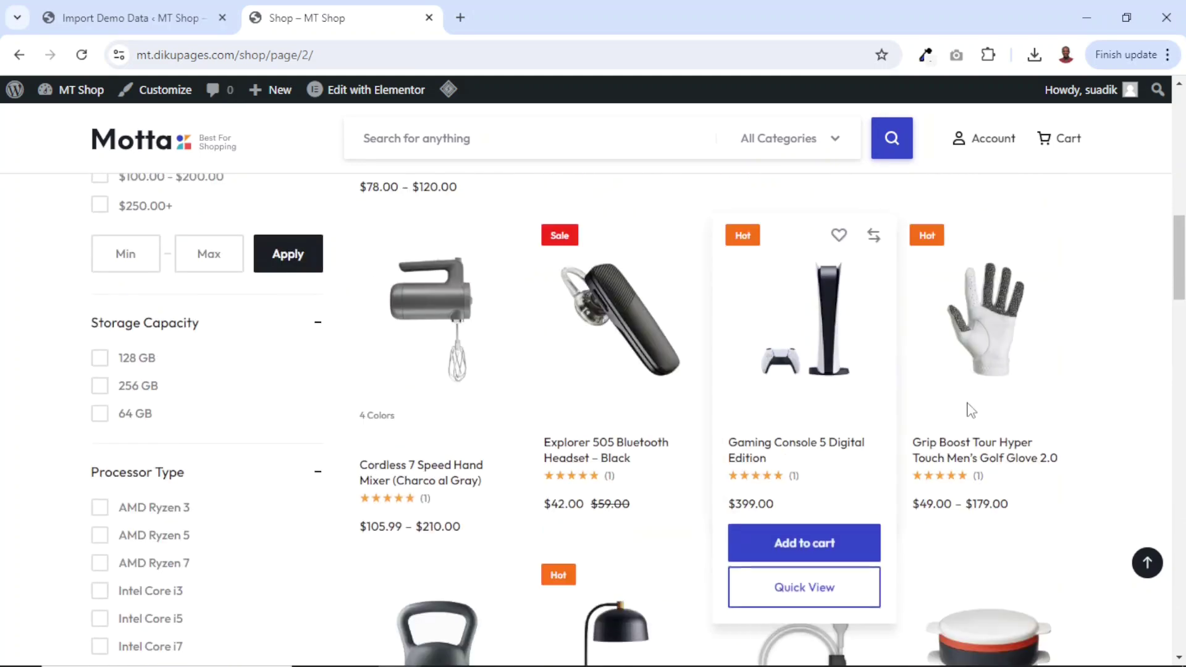
{"action": "right_click", "coordinate": [789, 334]}
{"action": "left_click", "coordinate": [863, 350]}
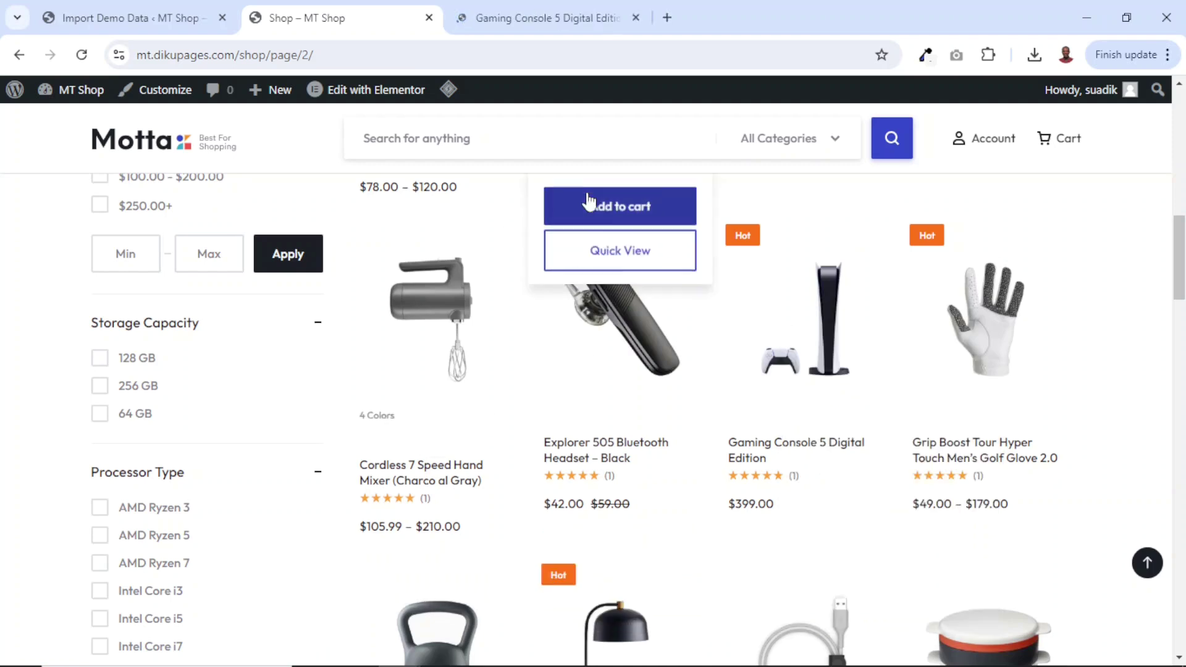
{"action": "left_click", "coordinate": [529, 22]}
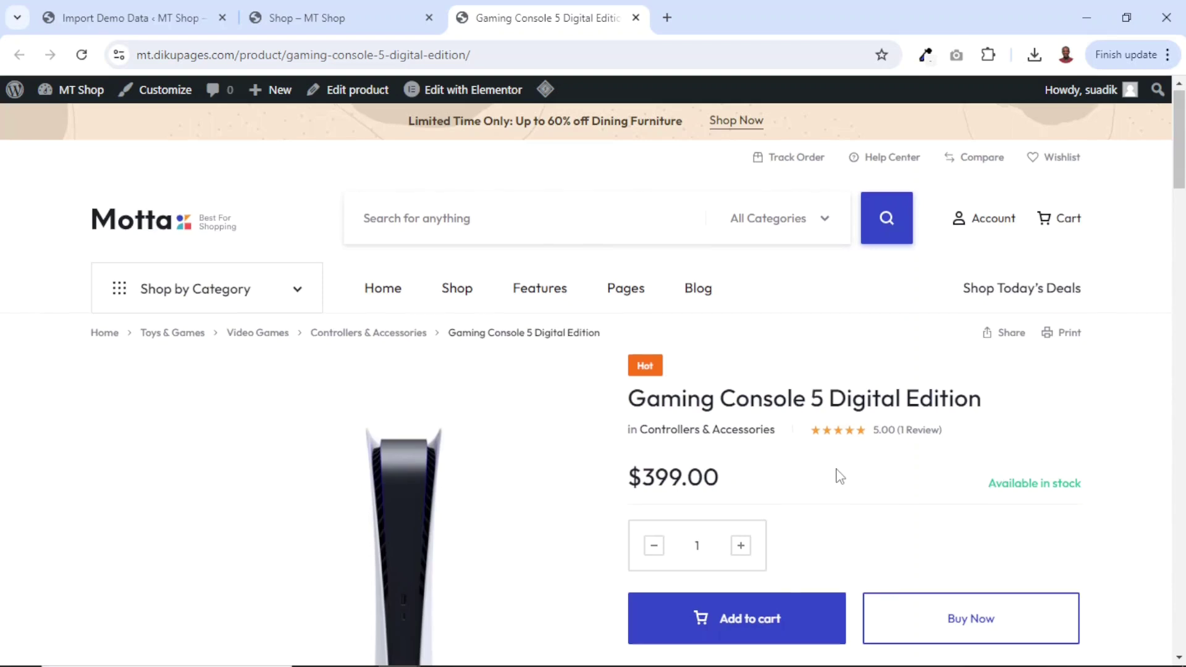
{"action": "scroll", "coordinate": [841, 476], "scroll_direction": "down", "scroll_amount": 5}
{"action": "scroll", "coordinate": [840, 476], "scroll_direction": "up", "scroll_amount": 4}
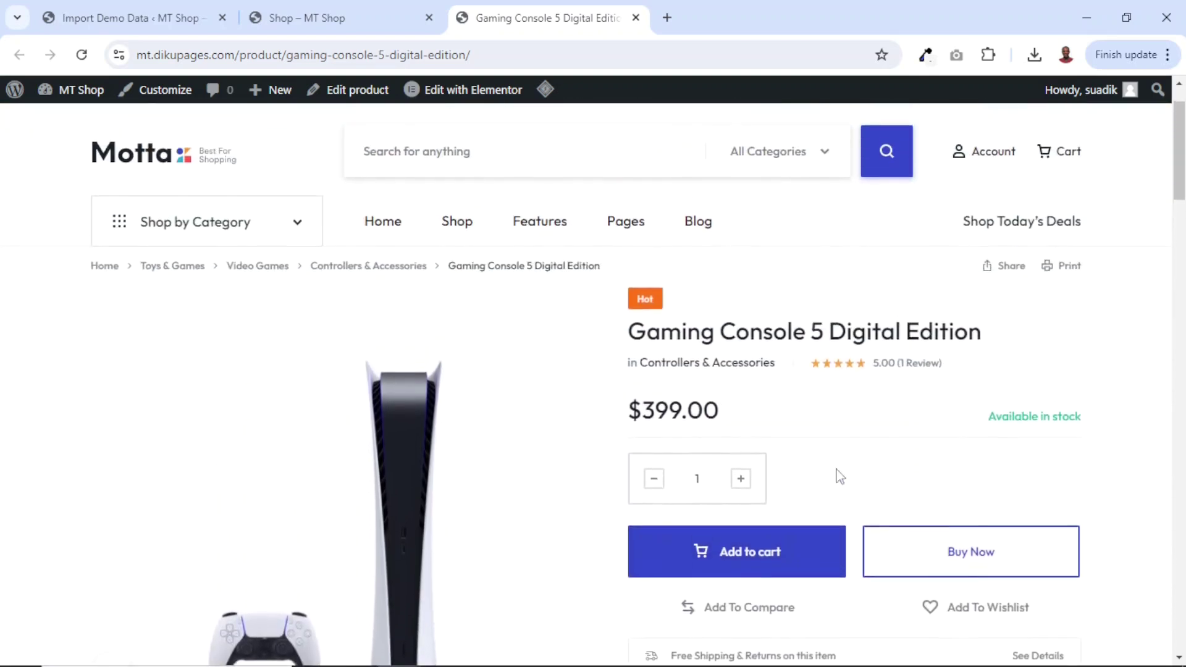
{"action": "scroll", "coordinate": [840, 477], "scroll_direction": "down", "scroll_amount": 1}
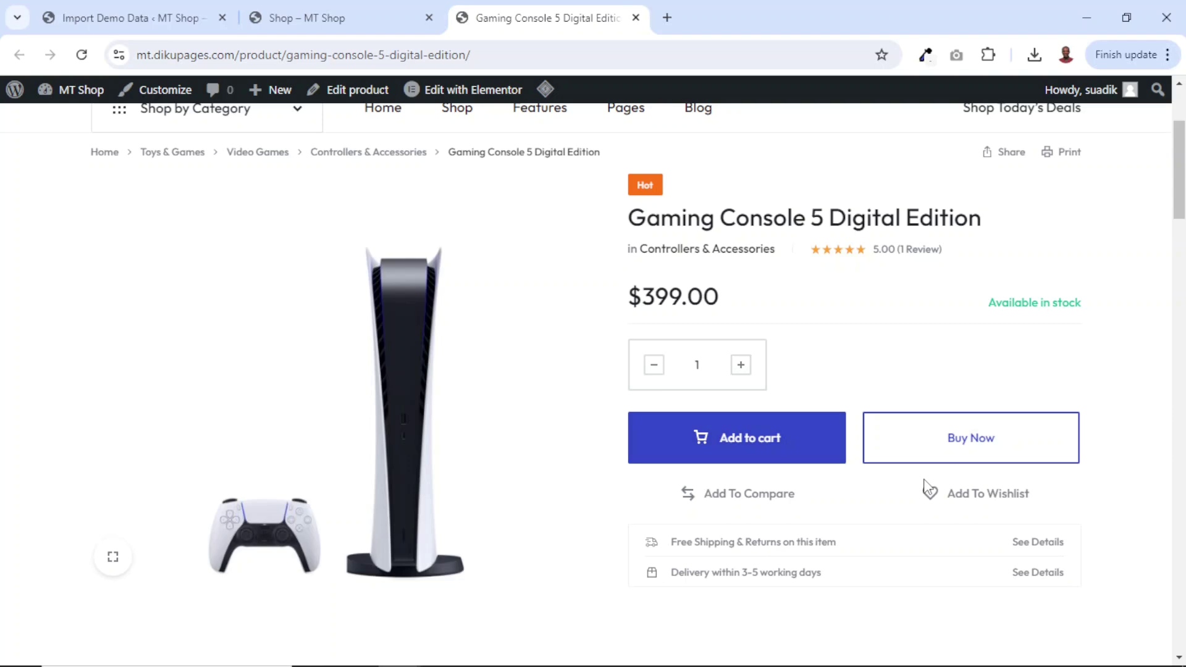
{"action": "scroll", "coordinate": [926, 488], "scroll_direction": "up", "scroll_amount": 3}
{"action": "scroll", "coordinate": [927, 488], "scroll_direction": "down", "scroll_amount": 8}
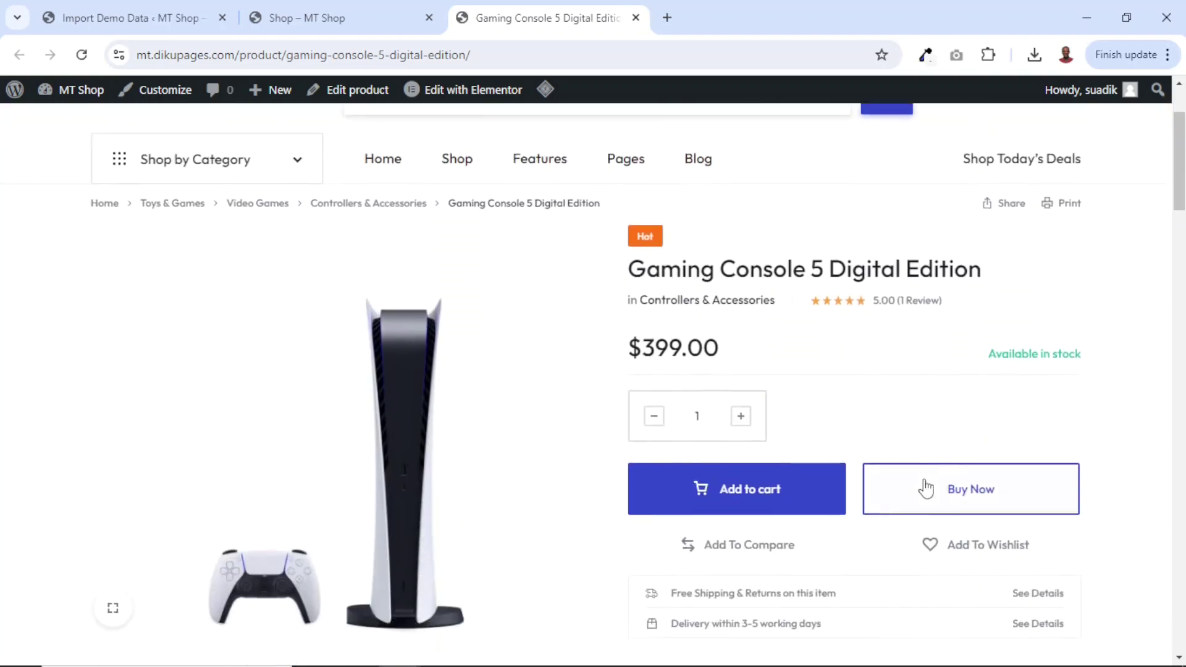
{"action": "scroll", "coordinate": [926, 488], "scroll_direction": "down", "scroll_amount": 15}
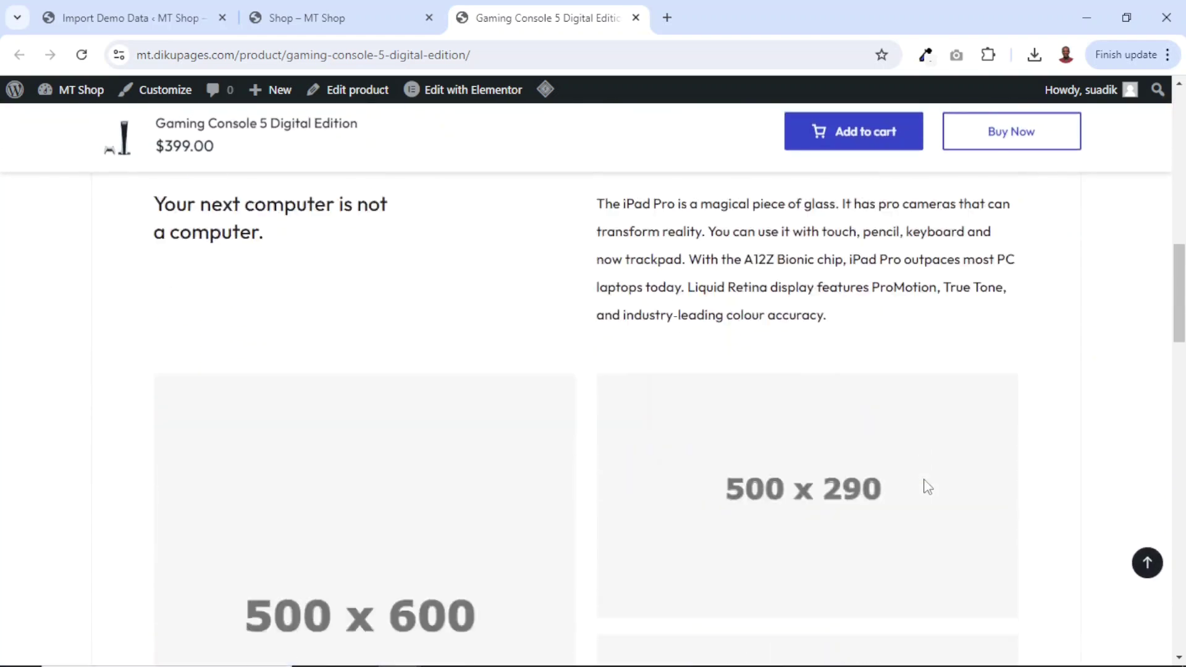
{"action": "scroll", "coordinate": [926, 487], "scroll_direction": "down", "scroll_amount": 10}
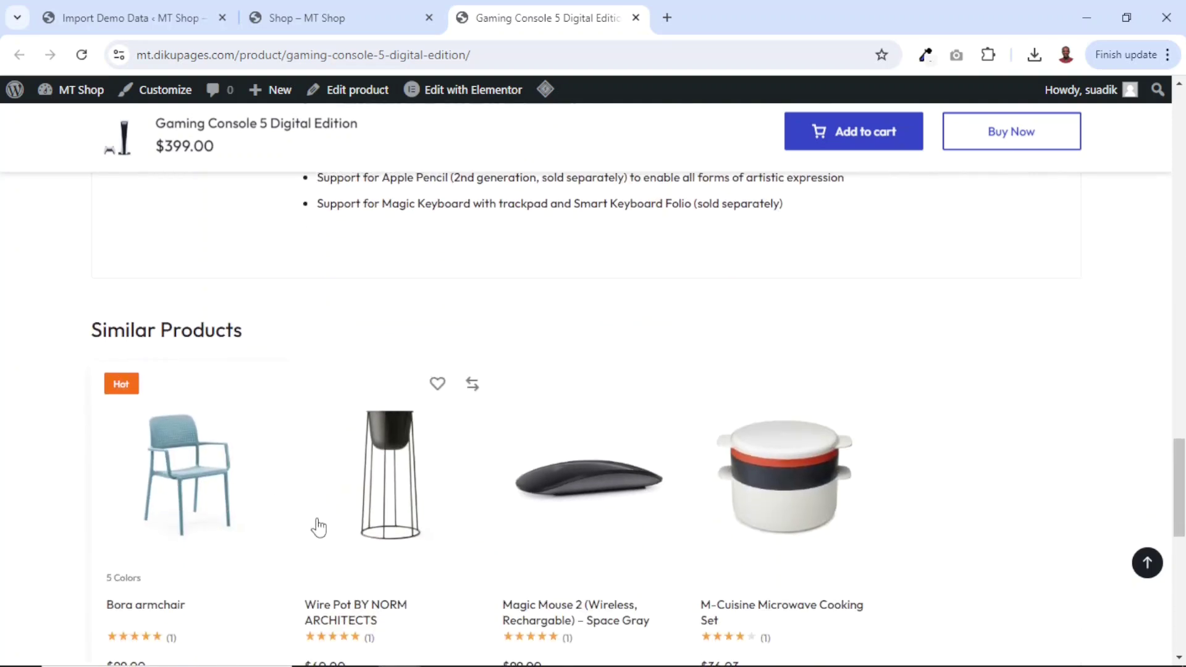
{"action": "scroll", "coordinate": [921, 550], "scroll_direction": "down", "scroll_amount": 8}
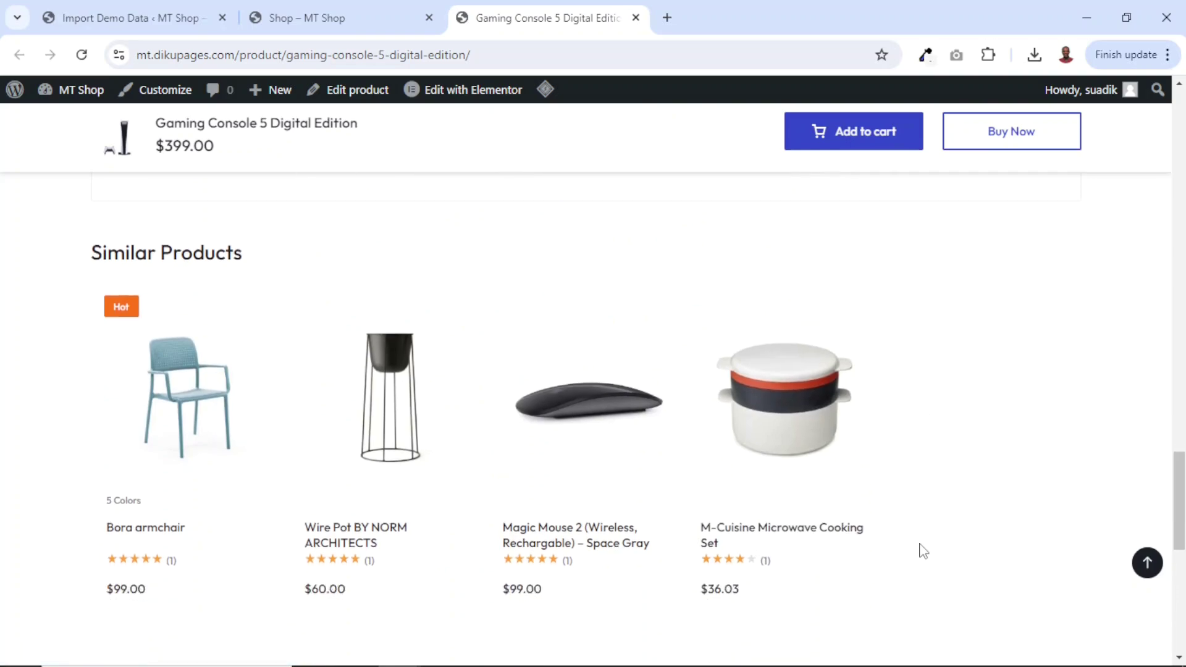
{"action": "scroll", "coordinate": [923, 550], "scroll_direction": "up", "scroll_amount": 20}
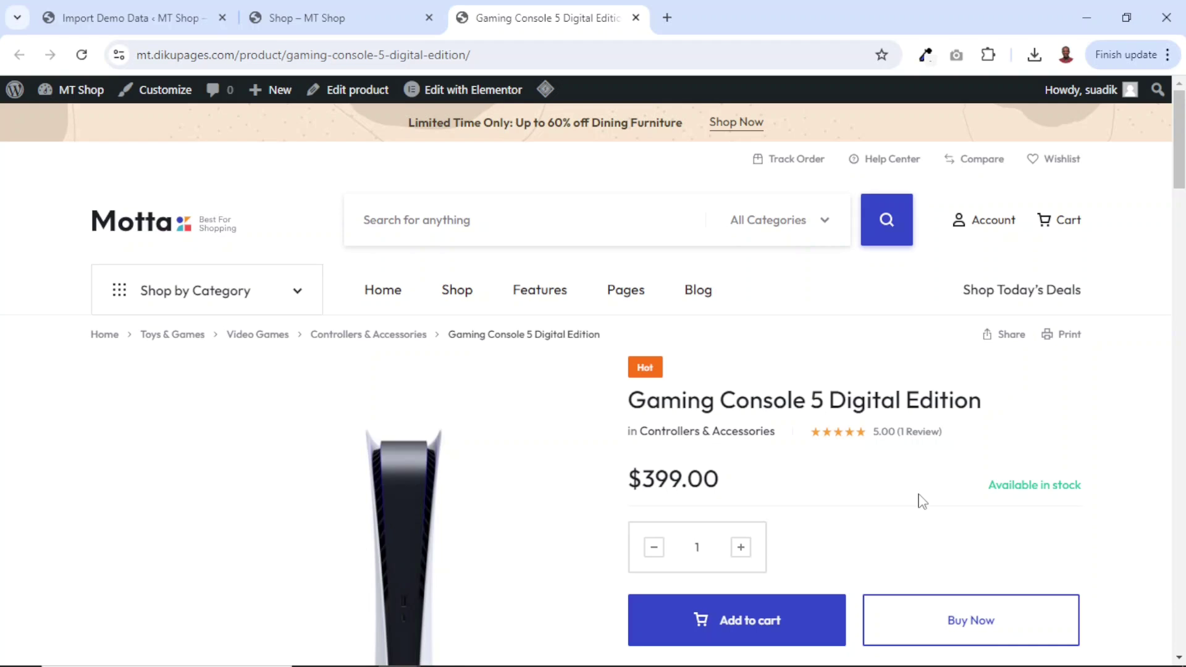
{"action": "scroll", "coordinate": [922, 502], "scroll_direction": "down", "scroll_amount": 10}
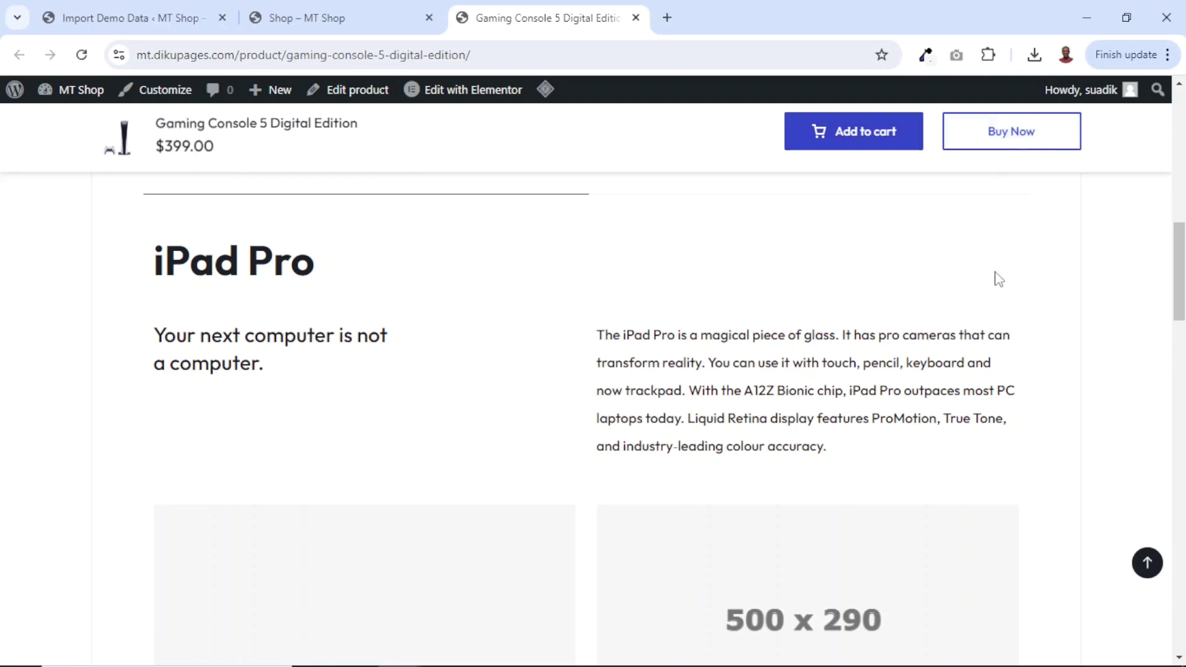
{"action": "scroll", "coordinate": [999, 279], "scroll_direction": "up", "scroll_amount": 10}
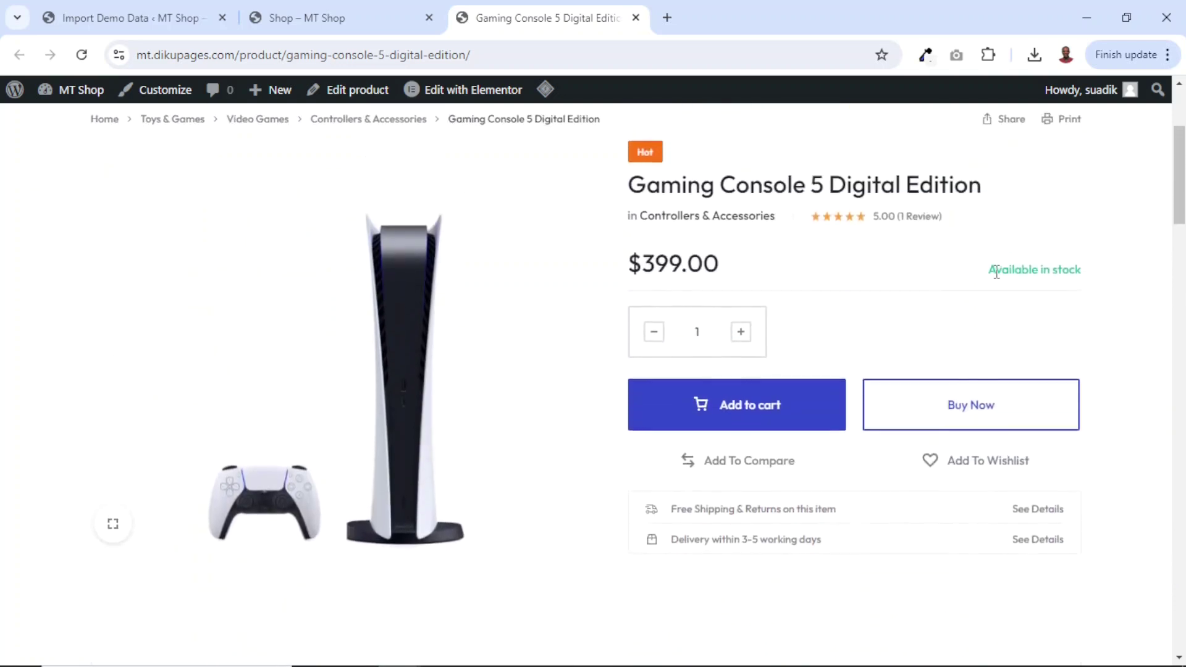
{"action": "scroll", "coordinate": [996, 273], "scroll_direction": "up", "scroll_amount": 3}
{"action": "scroll", "coordinate": [996, 278], "scroll_direction": "down", "scroll_amount": 10}
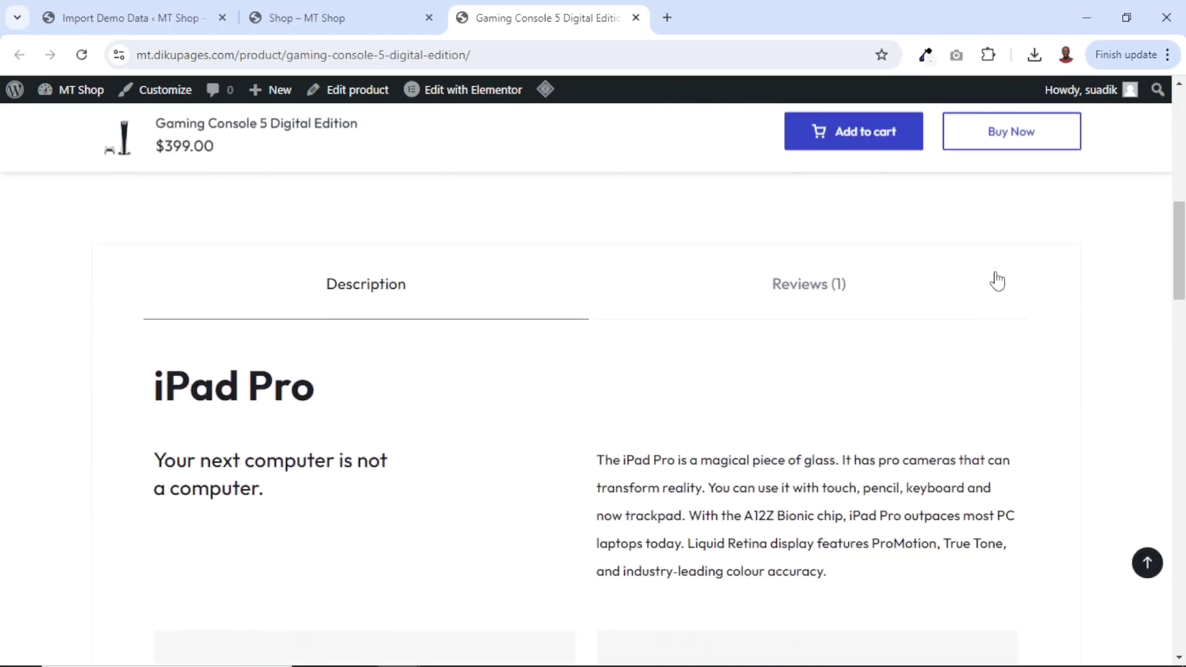
{"action": "scroll", "coordinate": [995, 278], "scroll_direction": "down", "scroll_amount": 2}
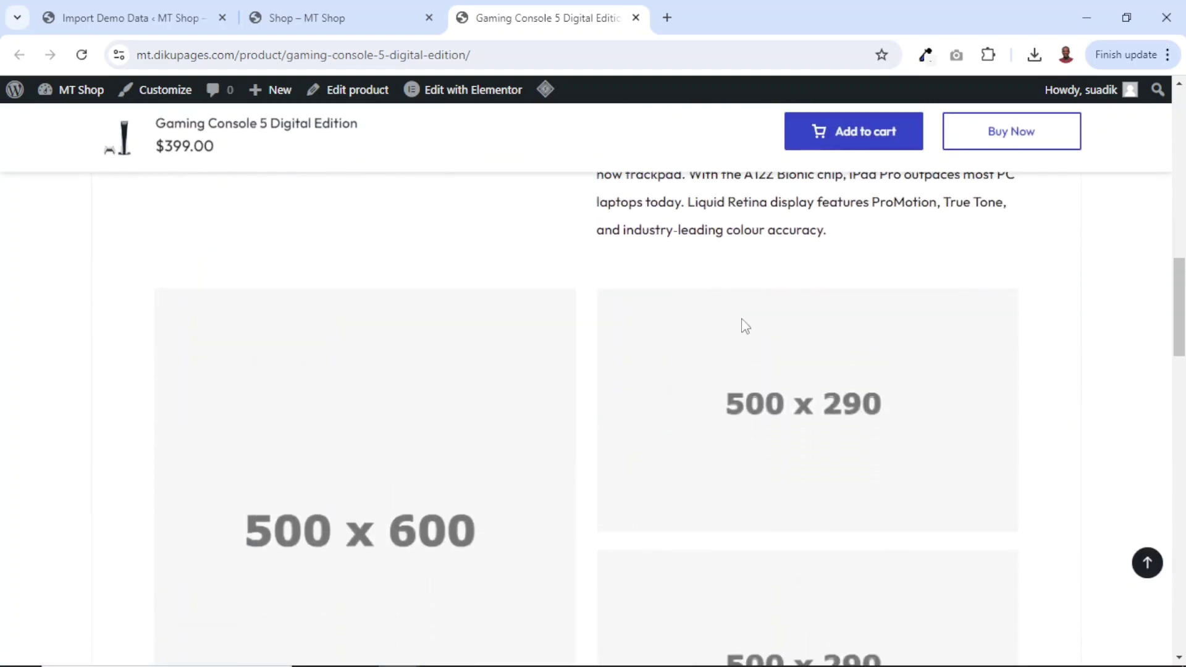
{"action": "scroll", "coordinate": [746, 326], "scroll_direction": "down", "scroll_amount": 4}
{"action": "scroll", "coordinate": [746, 326], "scroll_direction": "up", "scroll_amount": 15}
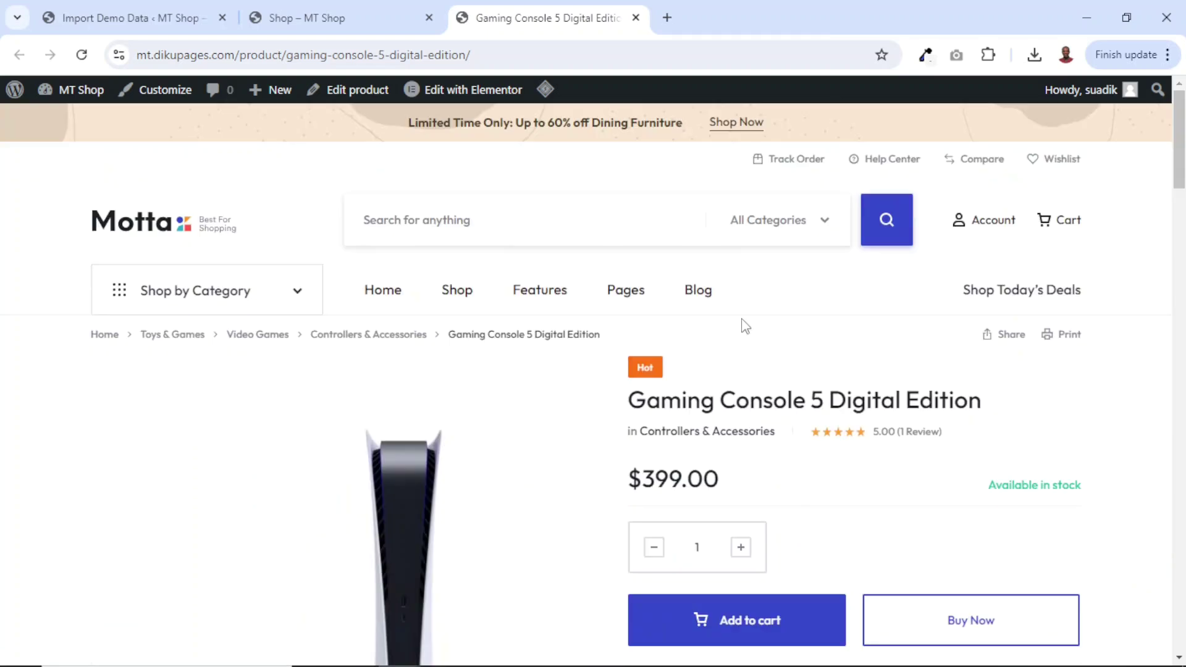
Step: Close the Gaming Console page and open the Bella HAY Side Table in a new tab
{"action": "left_click", "coordinate": [636, 17]}
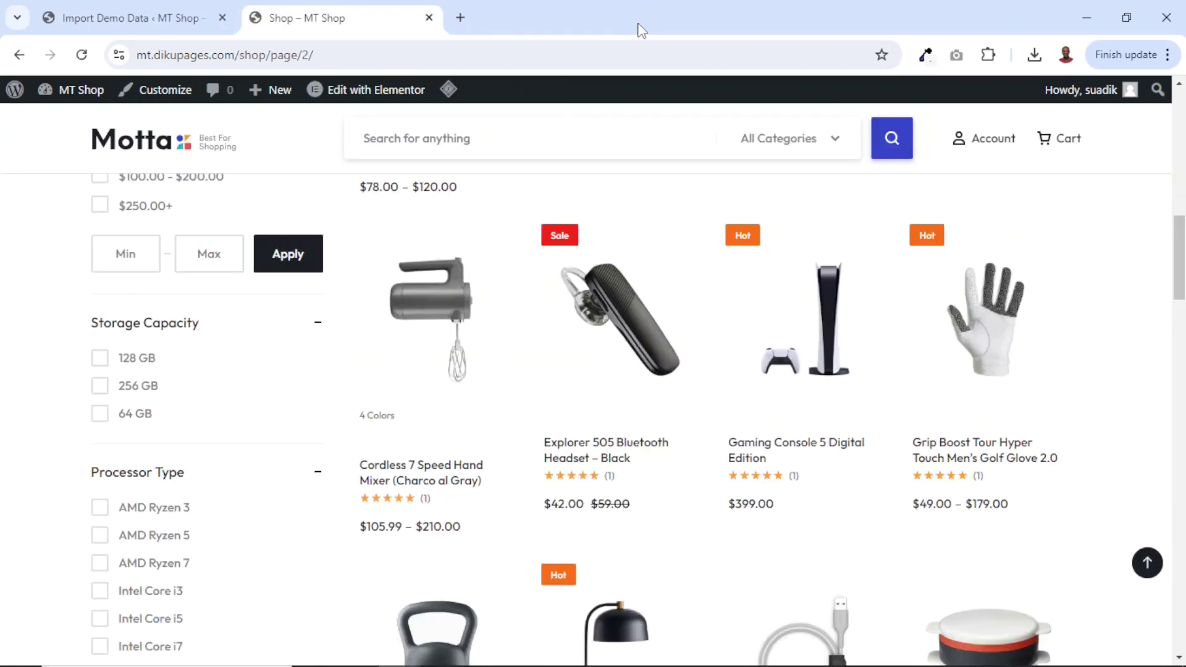
{"action": "right_click", "coordinate": [440, 280]}
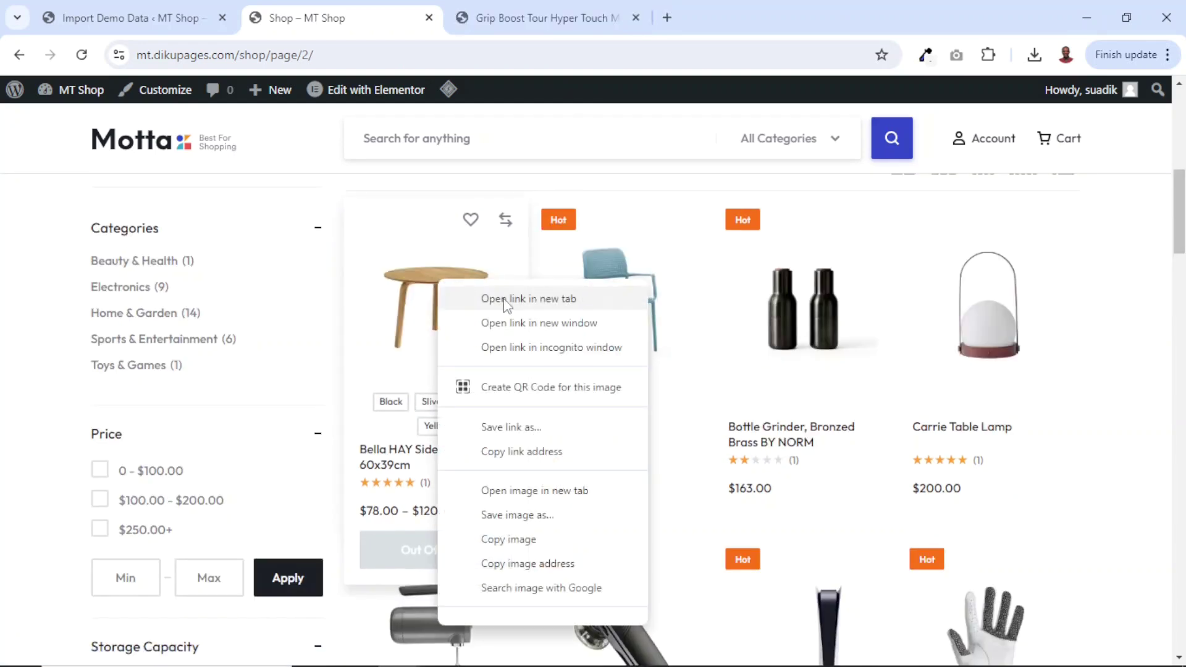
{"action": "left_click", "coordinate": [504, 303]}
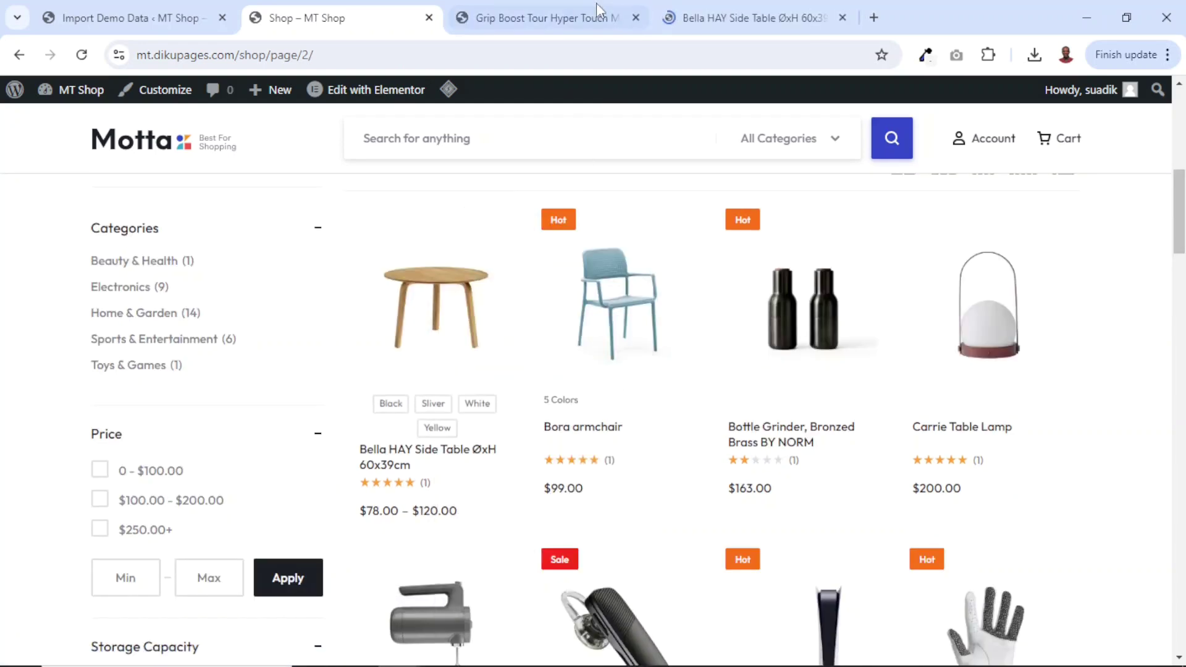
{"action": "left_click", "coordinate": [568, 17]}
{"action": "left_click", "coordinate": [635, 17]}
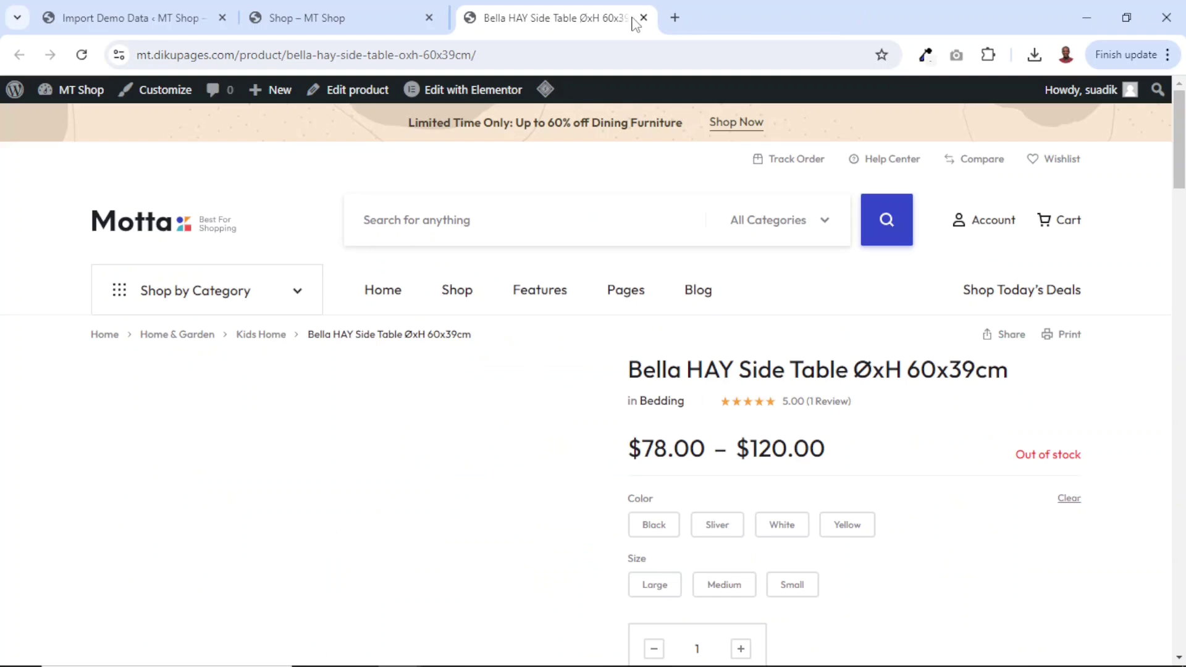
{"action": "scroll", "coordinate": [698, 326], "scroll_direction": "down", "scroll_amount": 4}
{"action": "scroll", "coordinate": [698, 325], "scroll_direction": "up", "scroll_amount": 1}
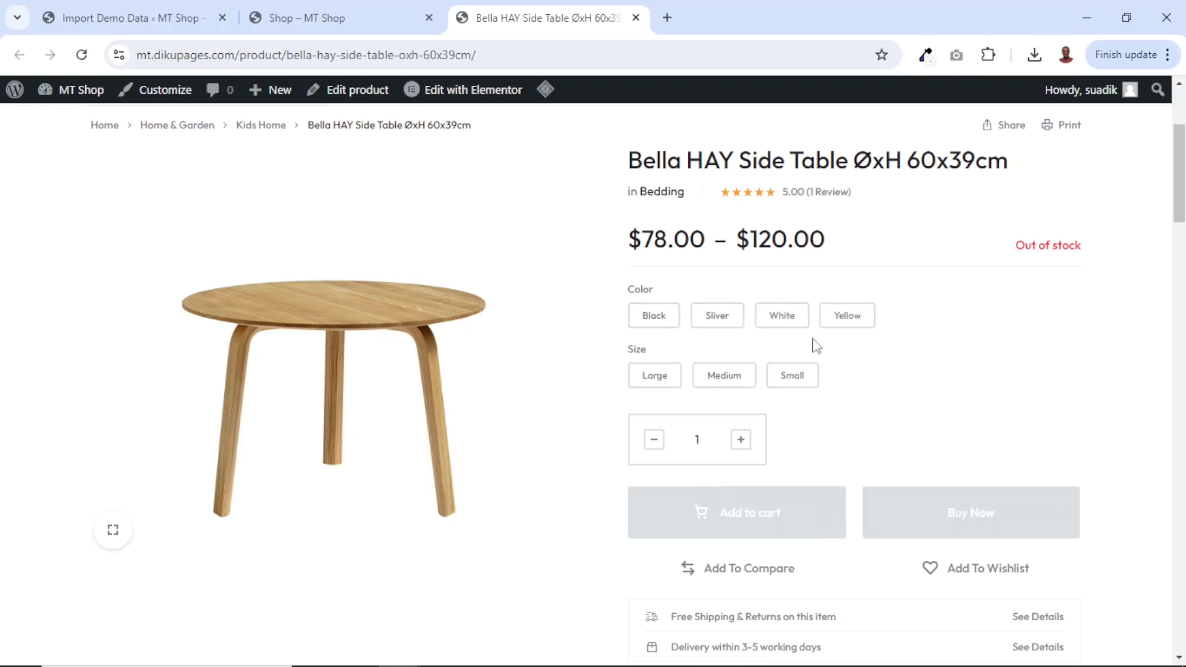
Step: Choose the Sliver colour and Medium size ($120.00) and add the table to the cart
{"action": "left_click", "coordinate": [717, 325]}
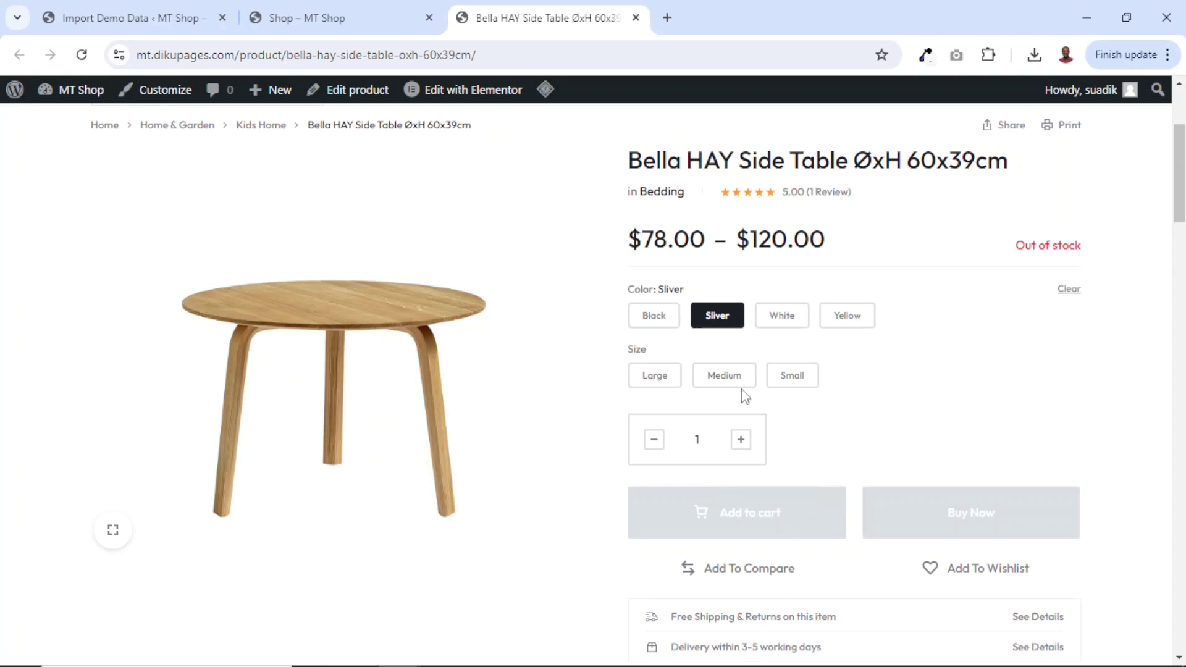
{"action": "left_click", "coordinate": [722, 378]}
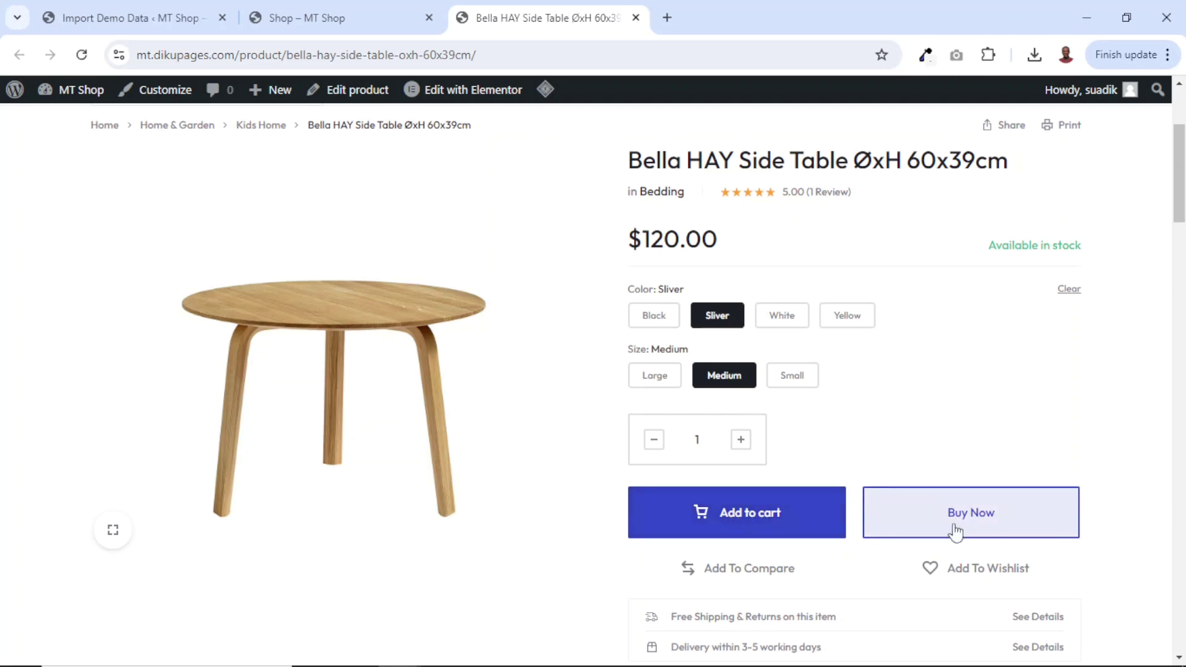
{"action": "scroll", "coordinate": [836, 599], "scroll_direction": "up", "scroll_amount": 3}
{"action": "scroll", "coordinate": [837, 599], "scroll_direction": "down", "scroll_amount": 4}
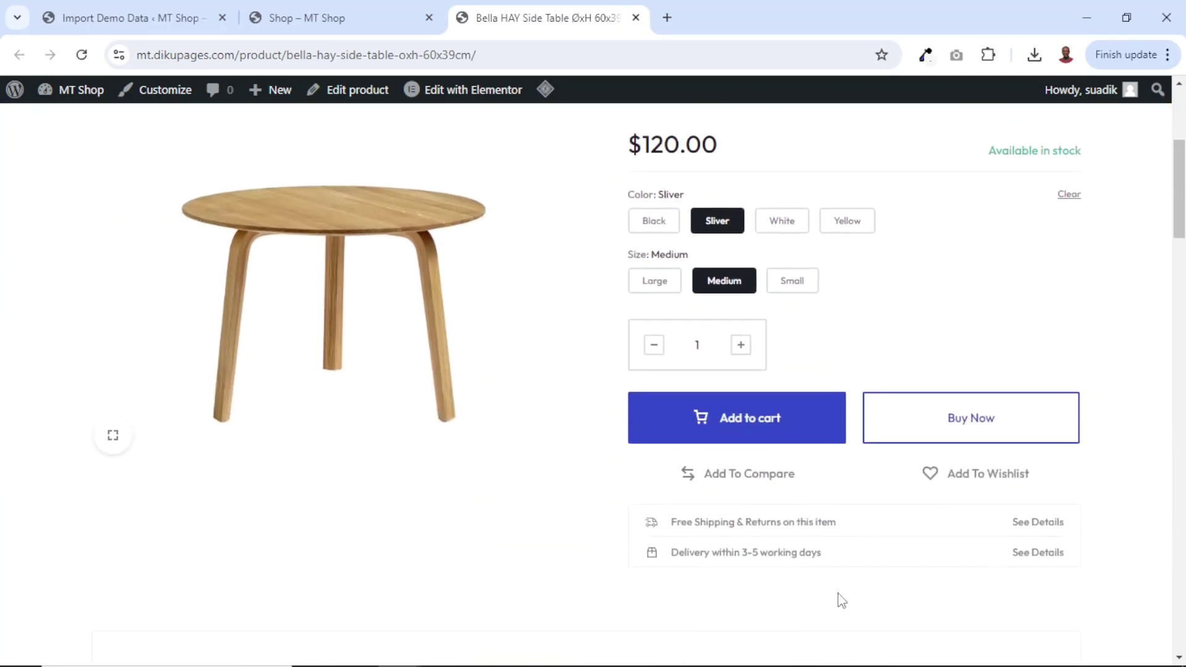
{"action": "left_click", "coordinate": [721, 426]}
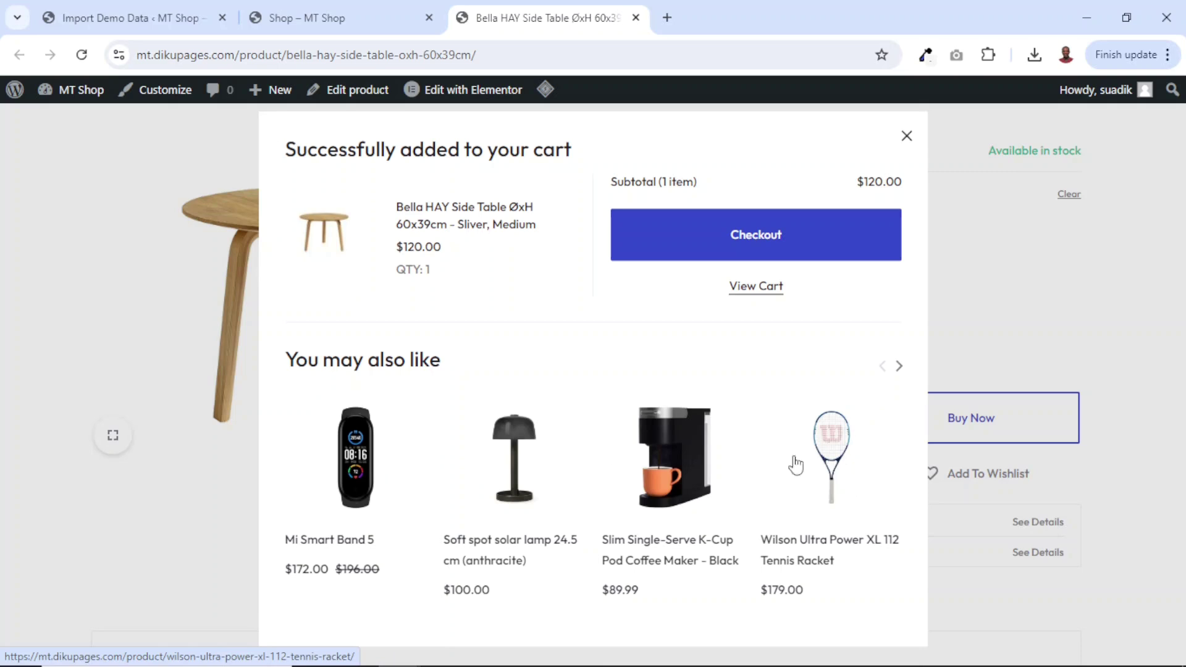
Step: In the cart, set the Bella HAY table quantity to 2 ($240.00) and proceed to checkout
{"action": "left_click", "coordinate": [749, 300]}
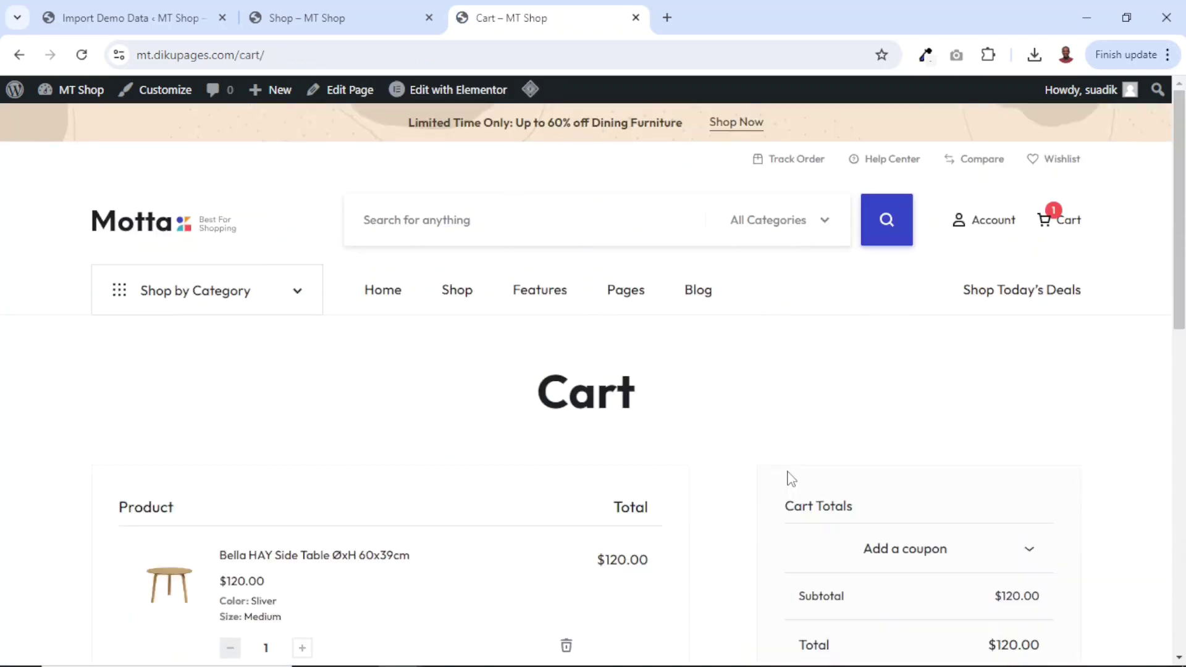
{"action": "scroll", "coordinate": [776, 336], "scroll_direction": "down", "scroll_amount": 3}
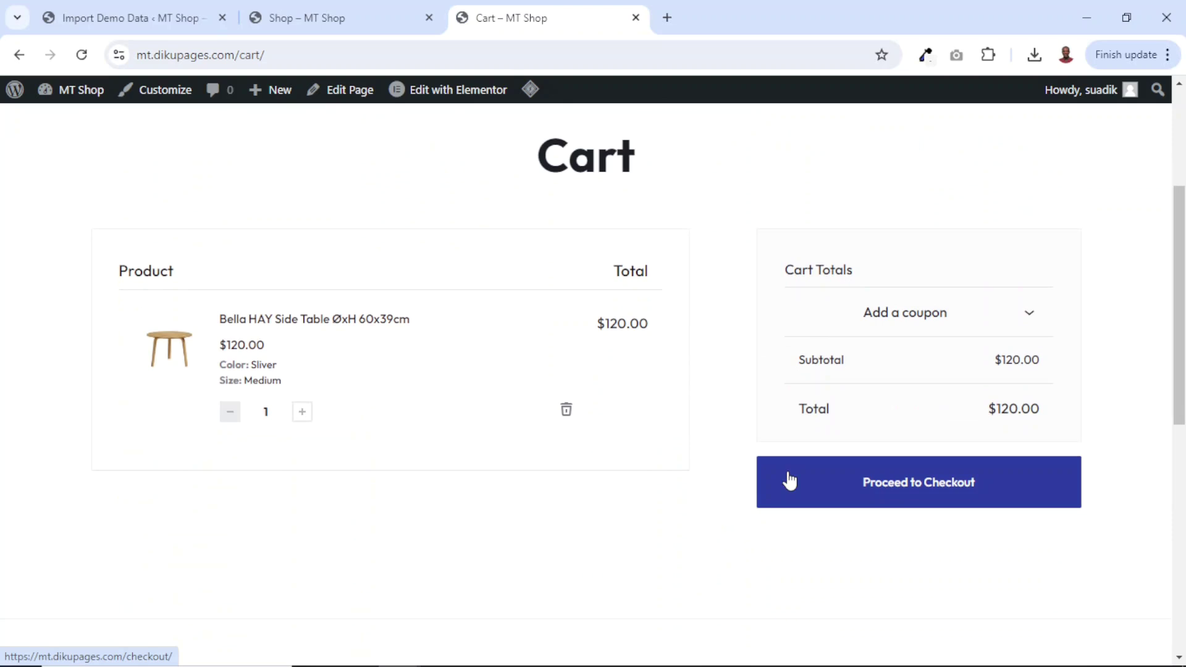
{"action": "left_click", "coordinate": [301, 412]}
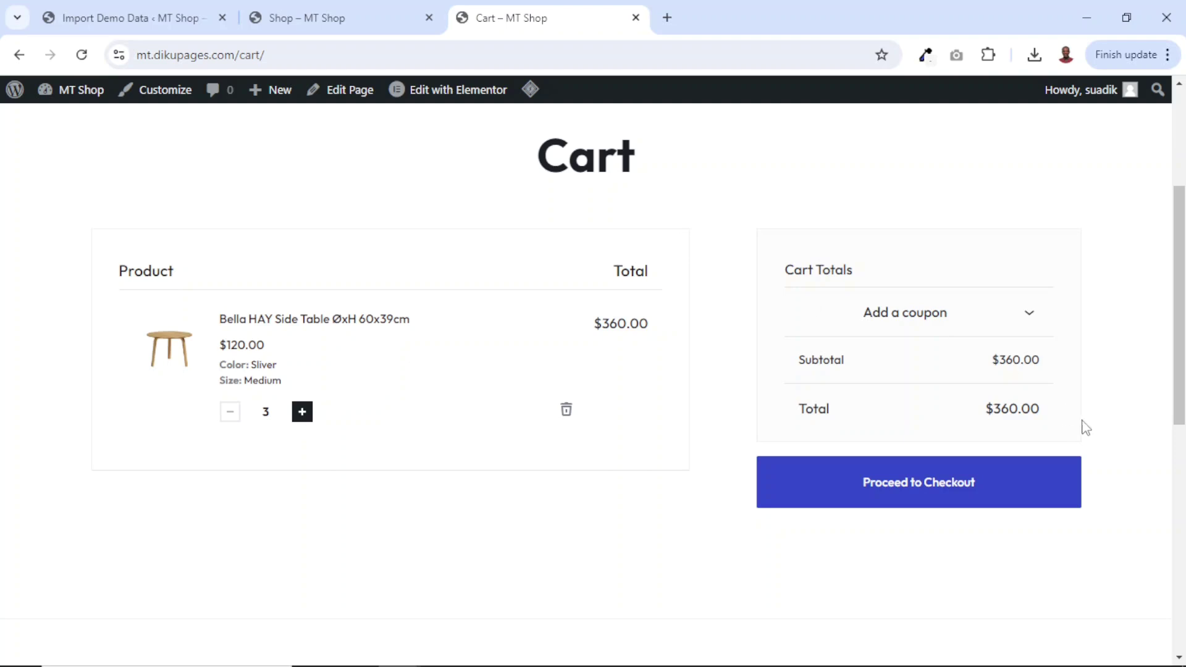
{"action": "left_click", "coordinate": [230, 412]}
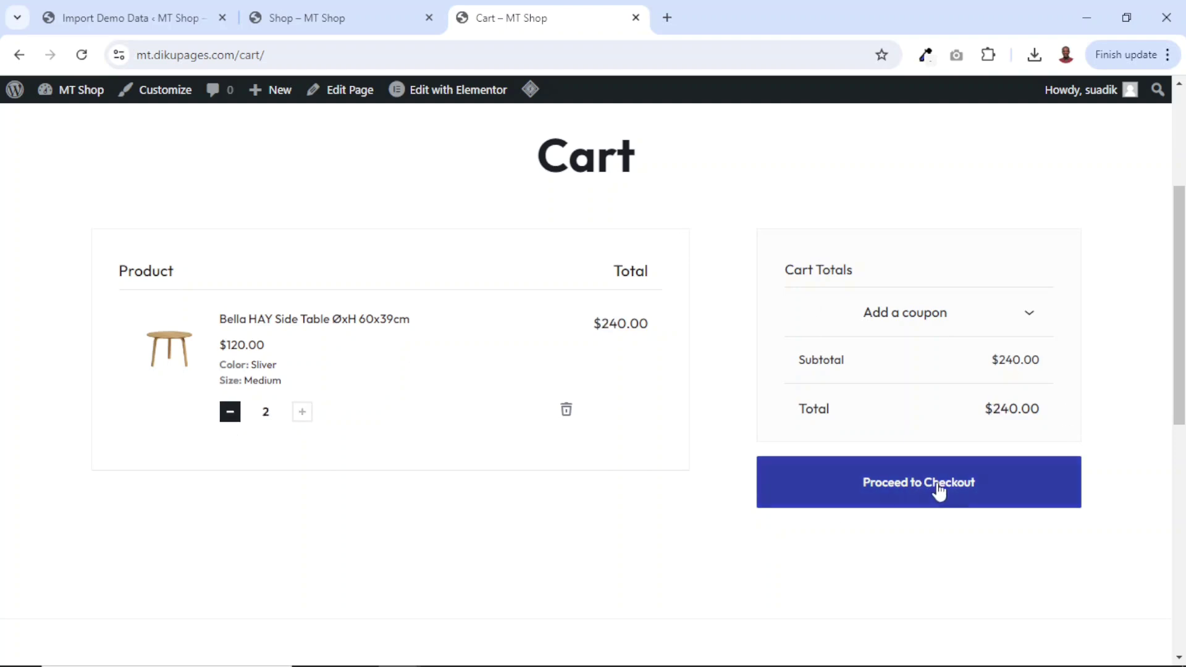
{"action": "left_click", "coordinate": [951, 497]}
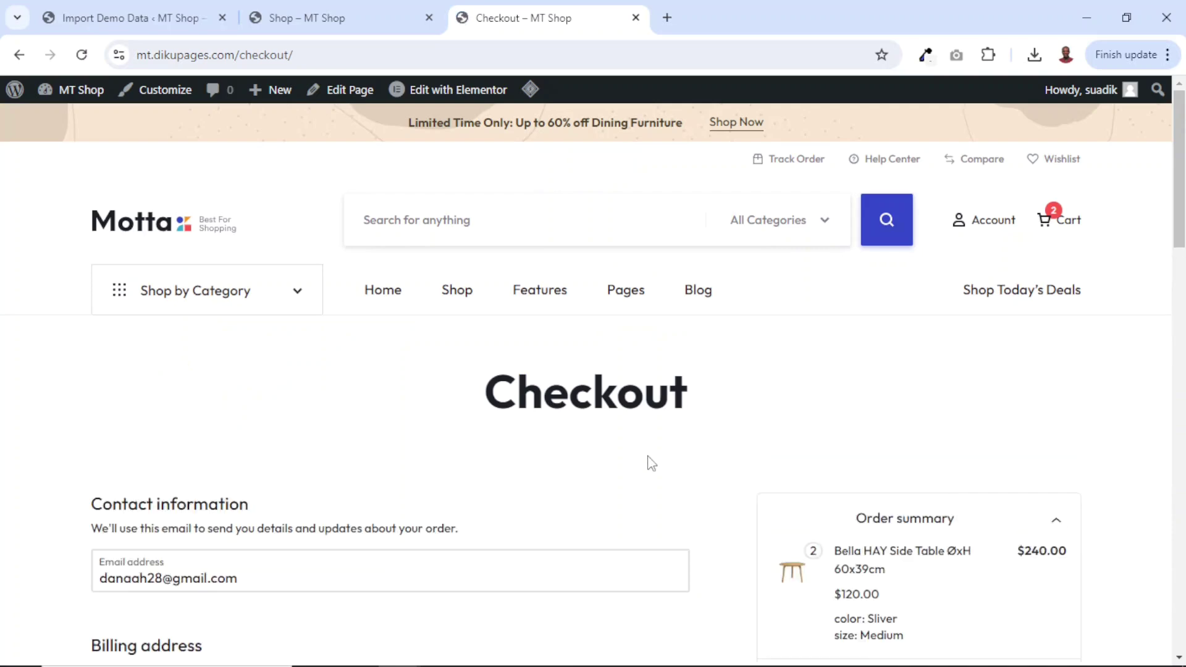
Step: Review the $240.00 checkout form, focus the Email address field, then close the checkout tab
{"action": "scroll", "coordinate": [652, 463], "scroll_direction": "down", "scroll_amount": 14}
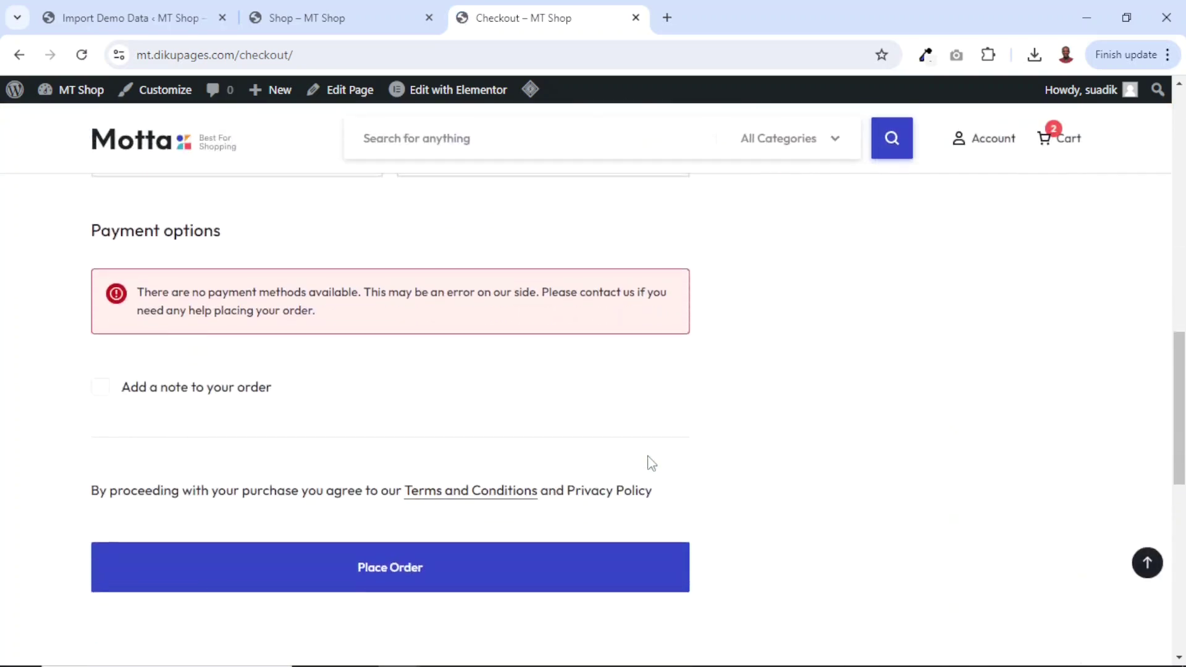
{"action": "scroll", "coordinate": [649, 462], "scroll_direction": "up", "scroll_amount": 15}
{"action": "scroll", "coordinate": [648, 461], "scroll_direction": "down", "scroll_amount": 3}
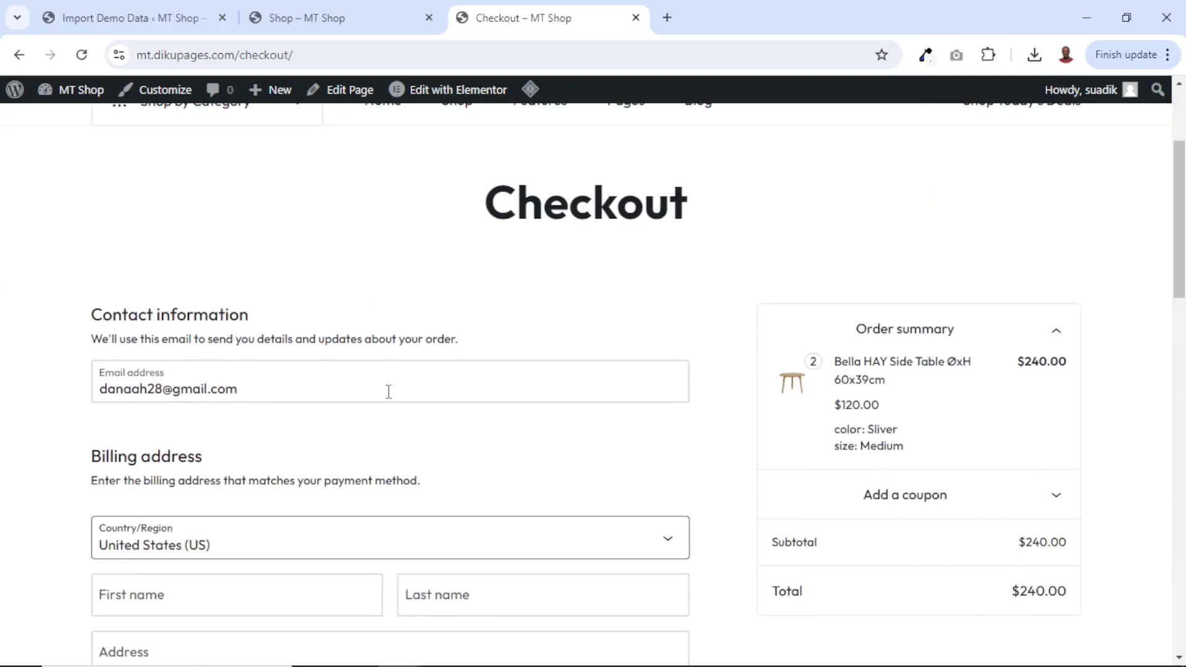
{"action": "left_click", "coordinate": [278, 389]}
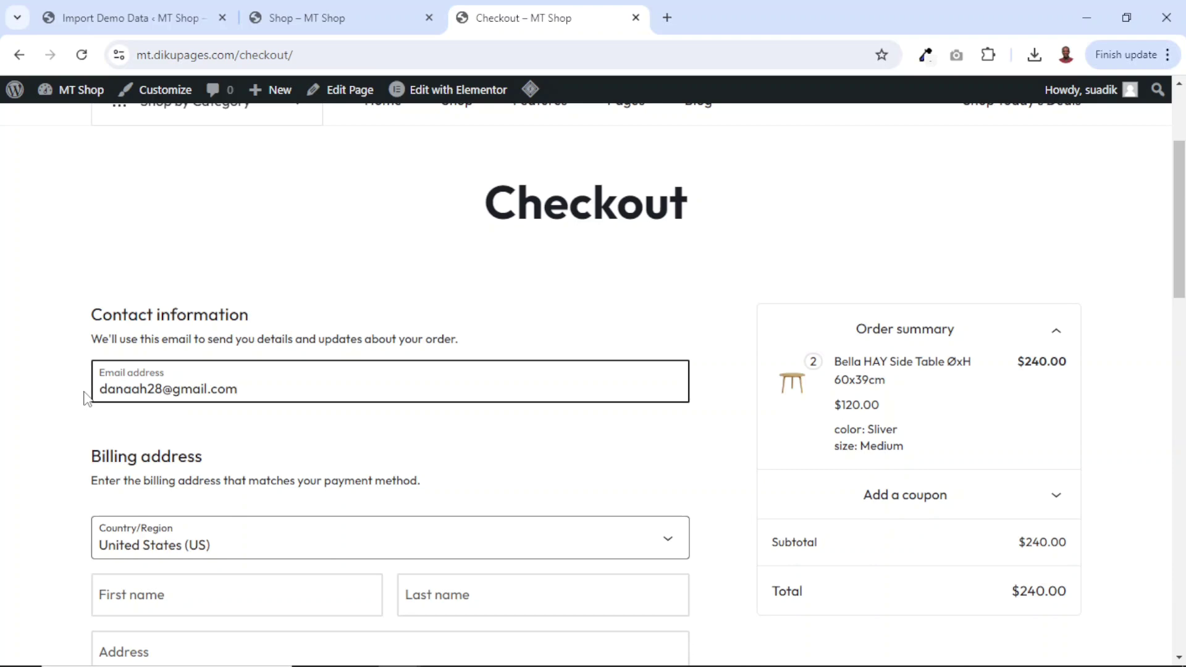
{"action": "key", "text": "ctrl+w"}
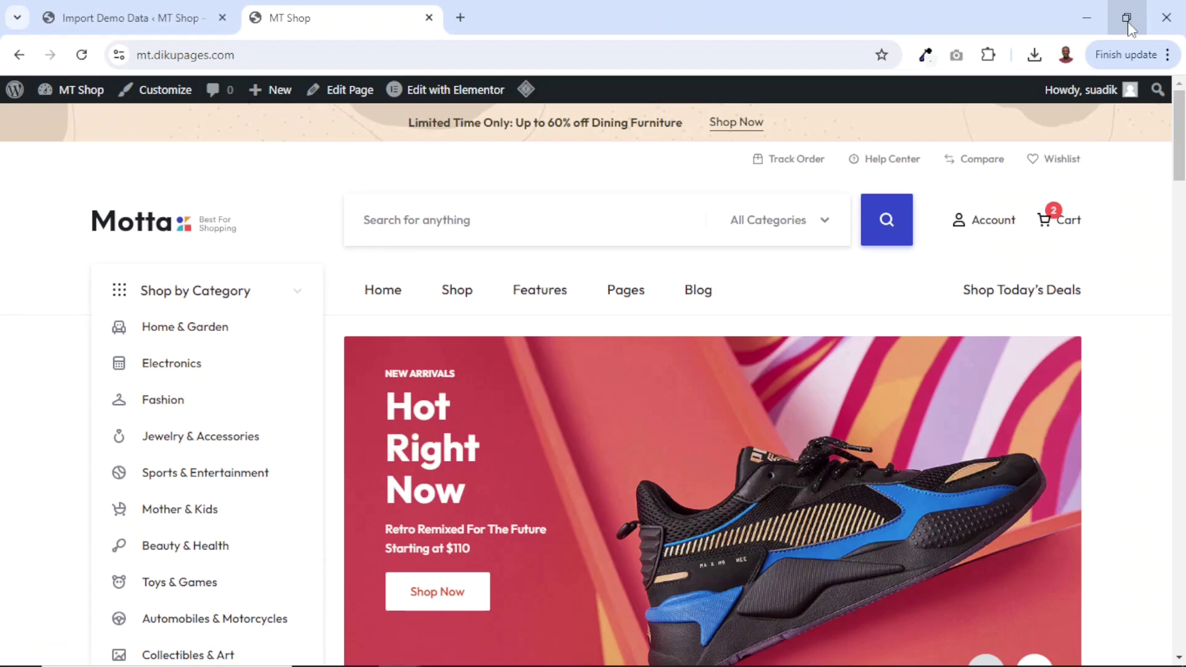
{"action": "left_click", "coordinate": [1127, 18]}
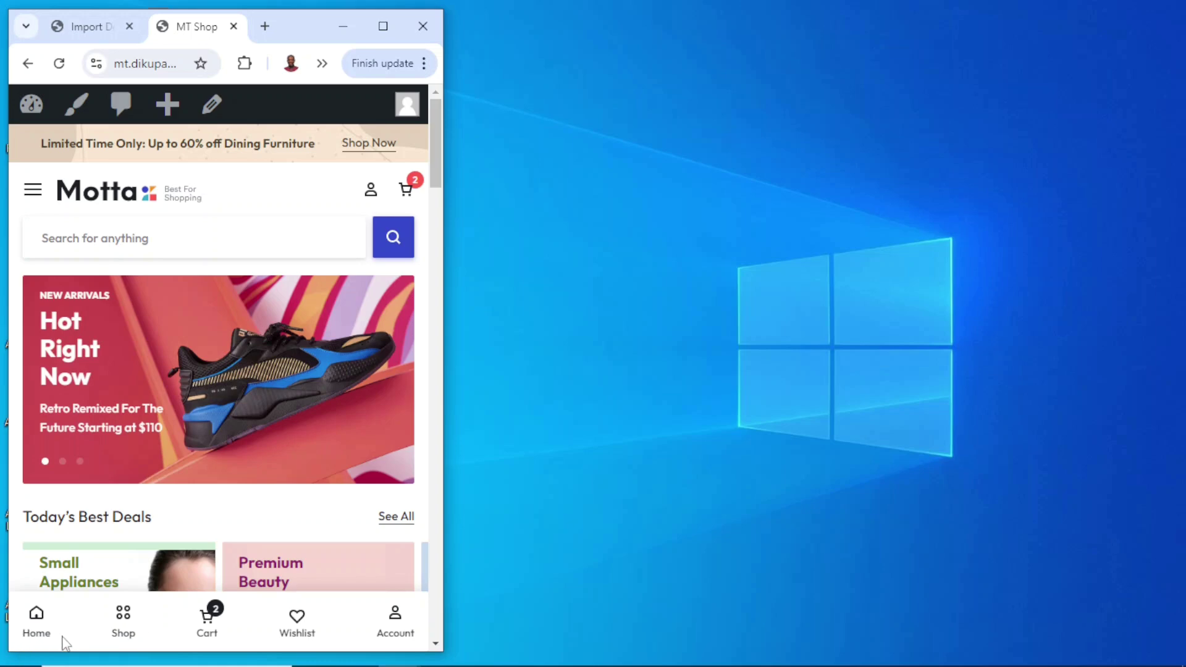
{"action": "left_click", "coordinate": [36, 192]}
{"action": "left_click", "coordinate": [254, 111]}
{"action": "left_click", "coordinate": [383, 27]}
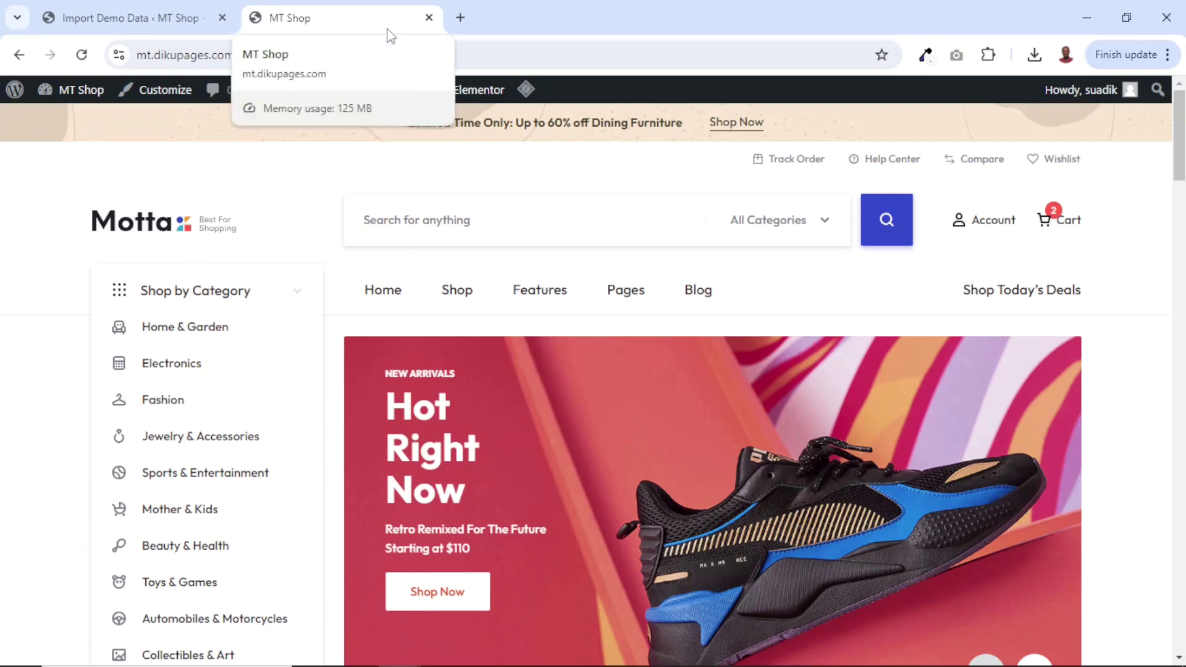
{"action": "mouse_move", "coordinate": [540, 290]}
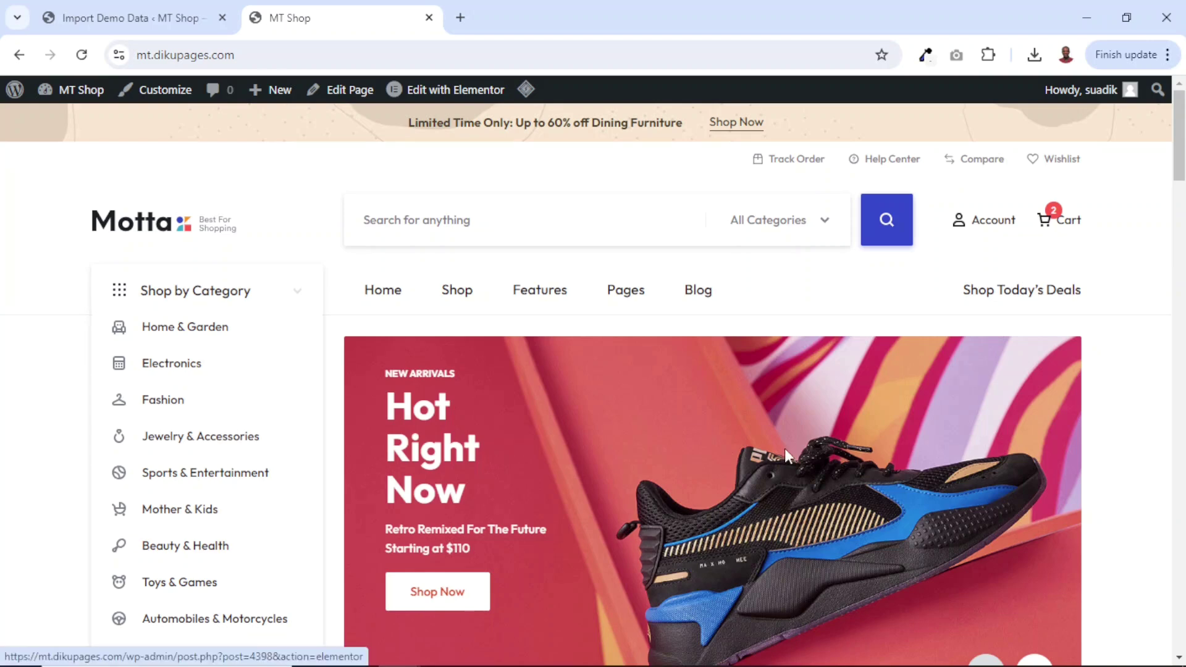
{"action": "scroll", "coordinate": [784, 449], "scroll_direction": "down", "scroll_amount": 8}
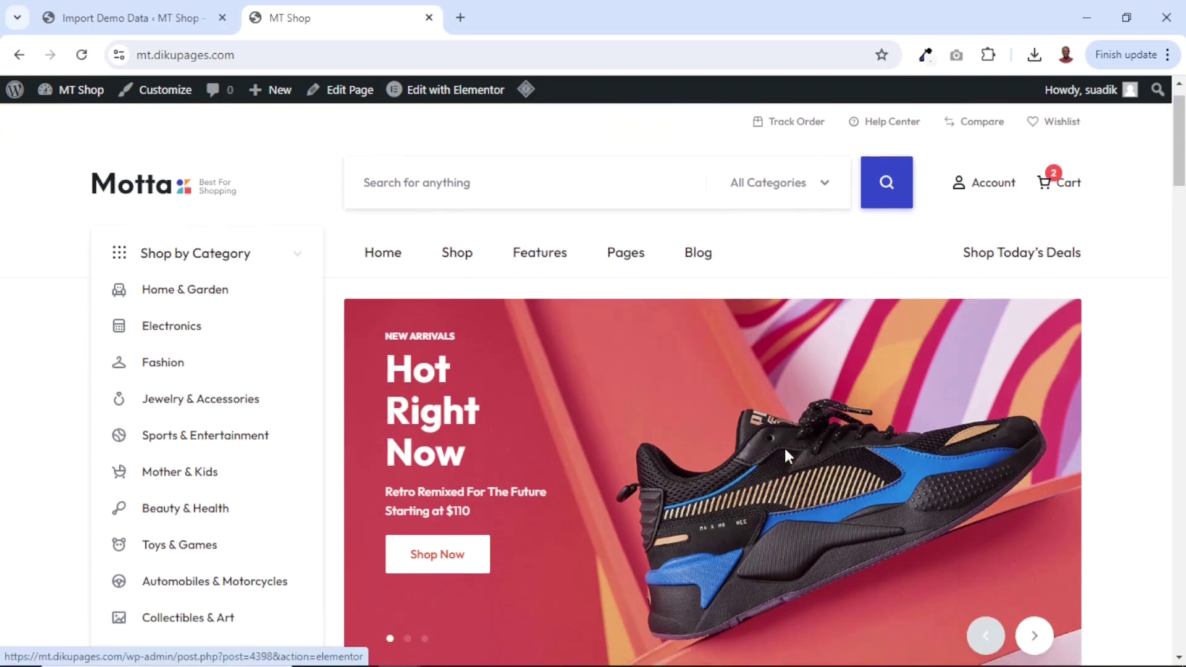
{"action": "scroll", "coordinate": [786, 458], "scroll_direction": "down", "scroll_amount": 10}
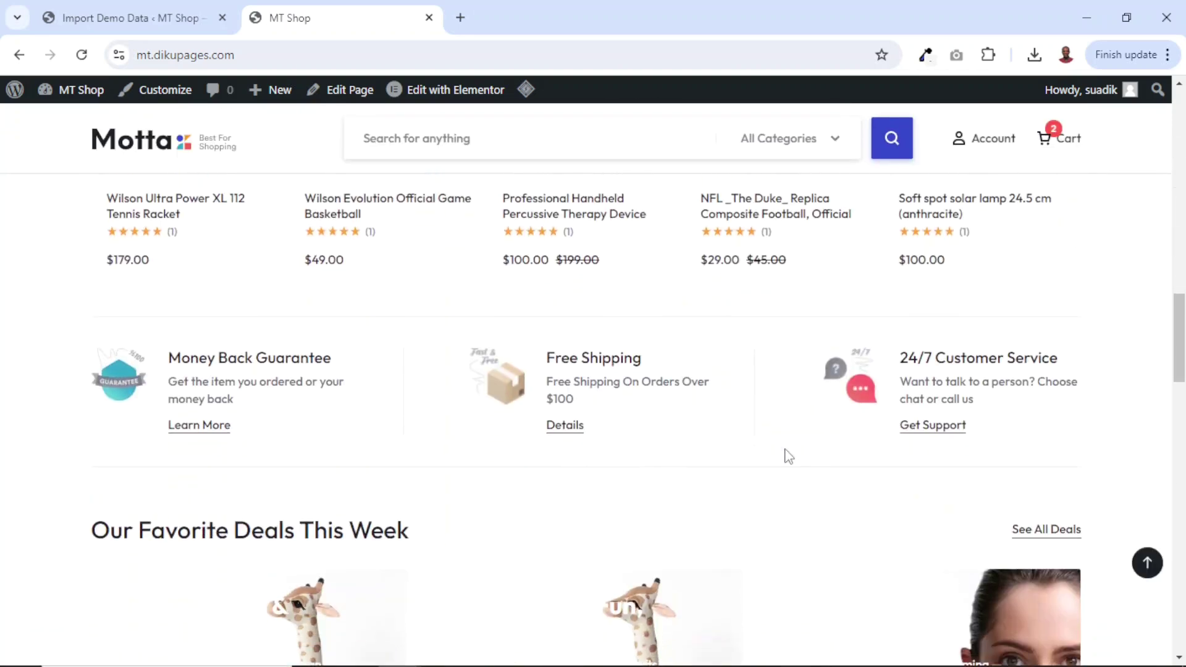
{"action": "scroll", "coordinate": [789, 527], "scroll_direction": "down", "scroll_amount": 8}
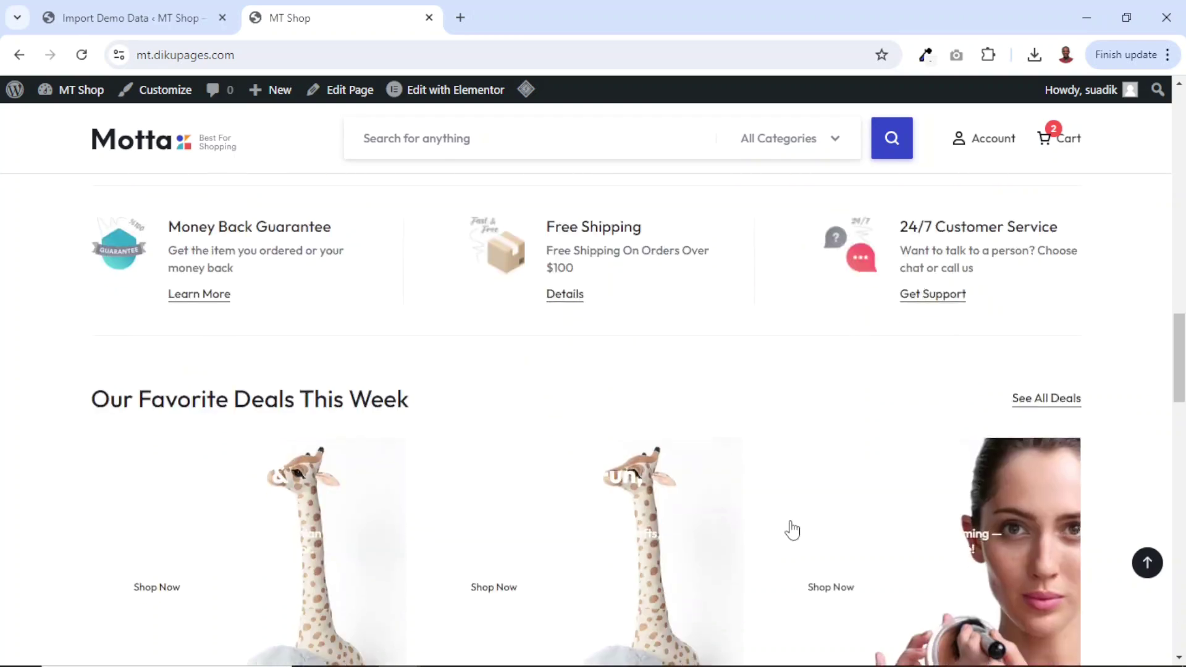
{"action": "scroll", "coordinate": [792, 530], "scroll_direction": "down", "scroll_amount": 12}
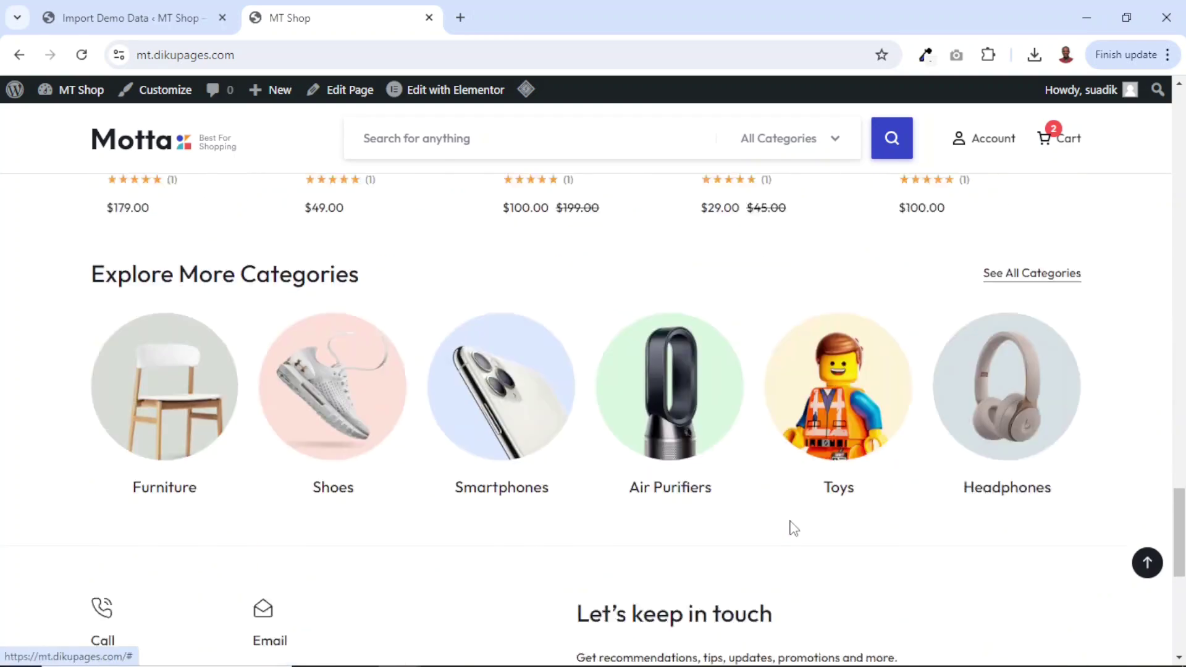